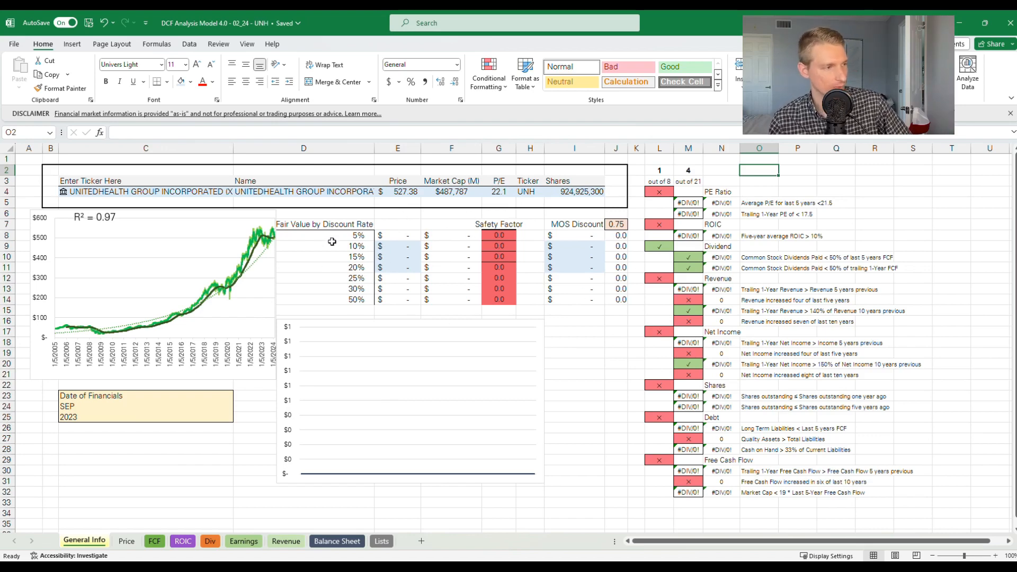
Replace the ticker in cell C4 with sq and match it to BLOCK, INC. on the New York Stock Exchange
click(149, 191)
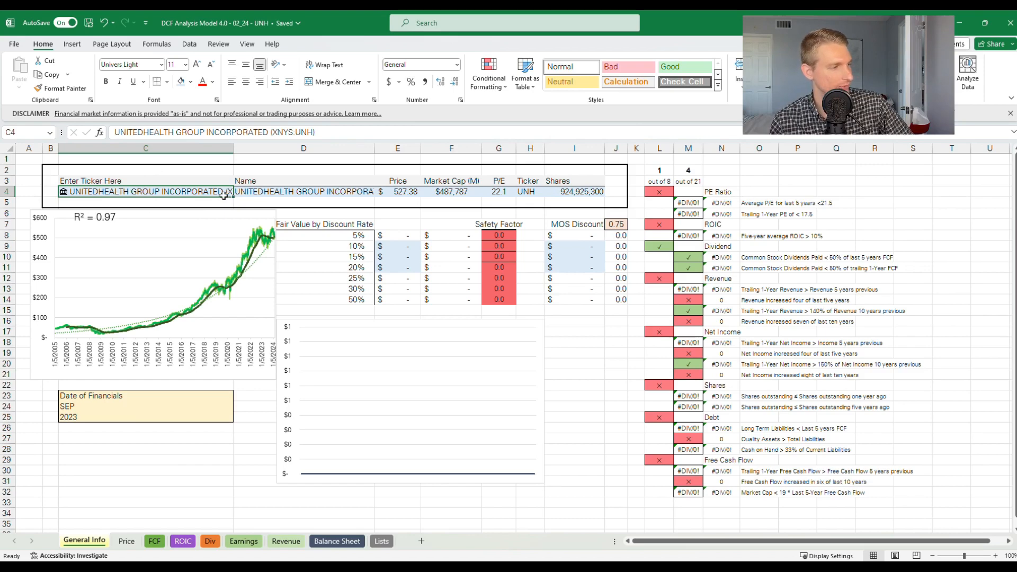
key(BackSpace)
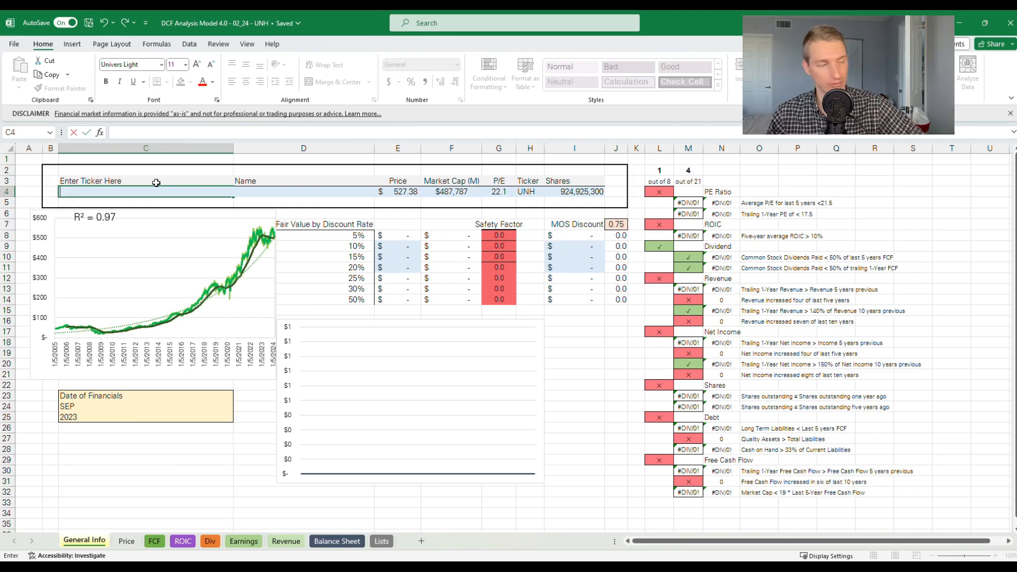
key(Return)
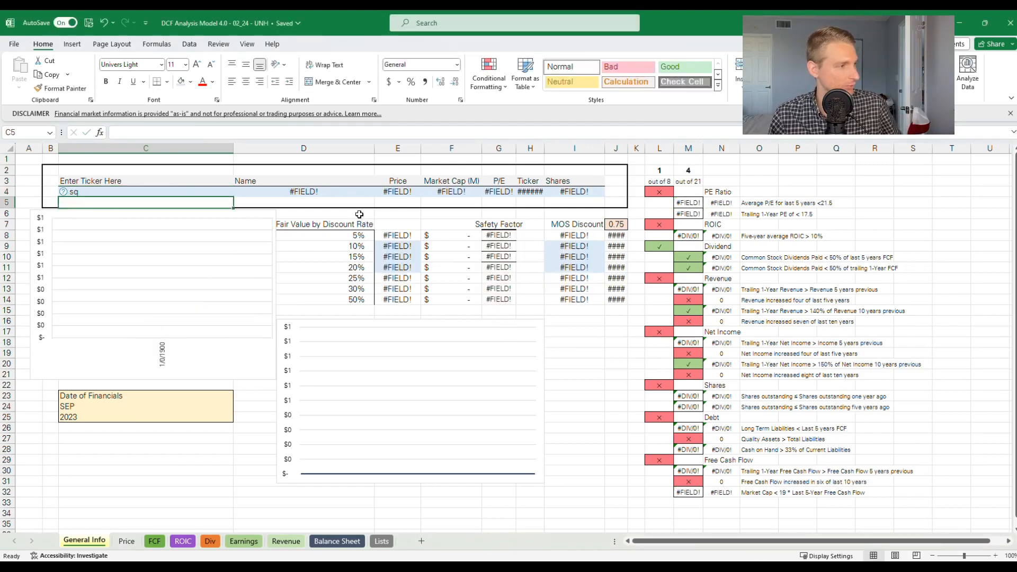
click(64, 192)
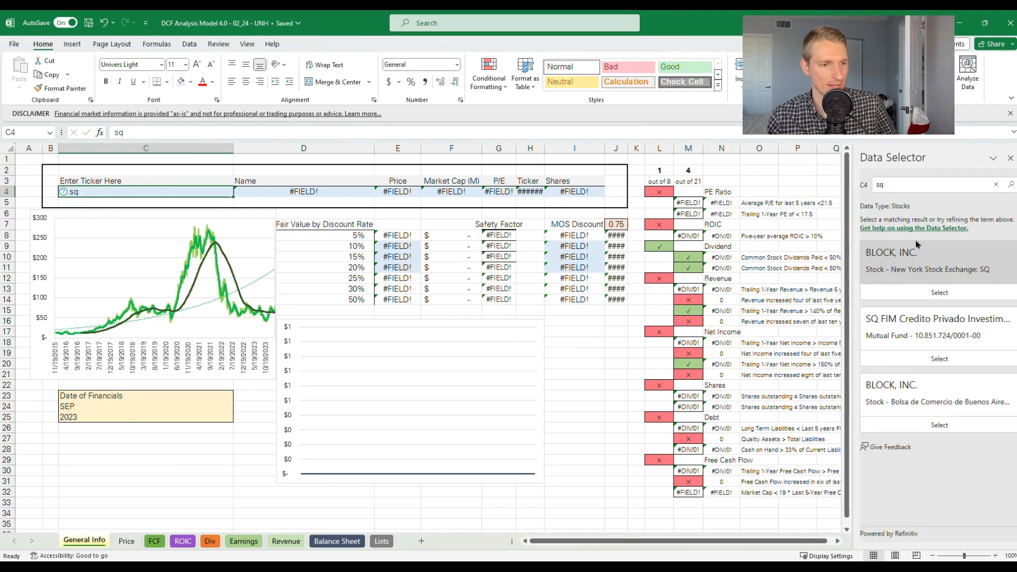
click(930, 292)
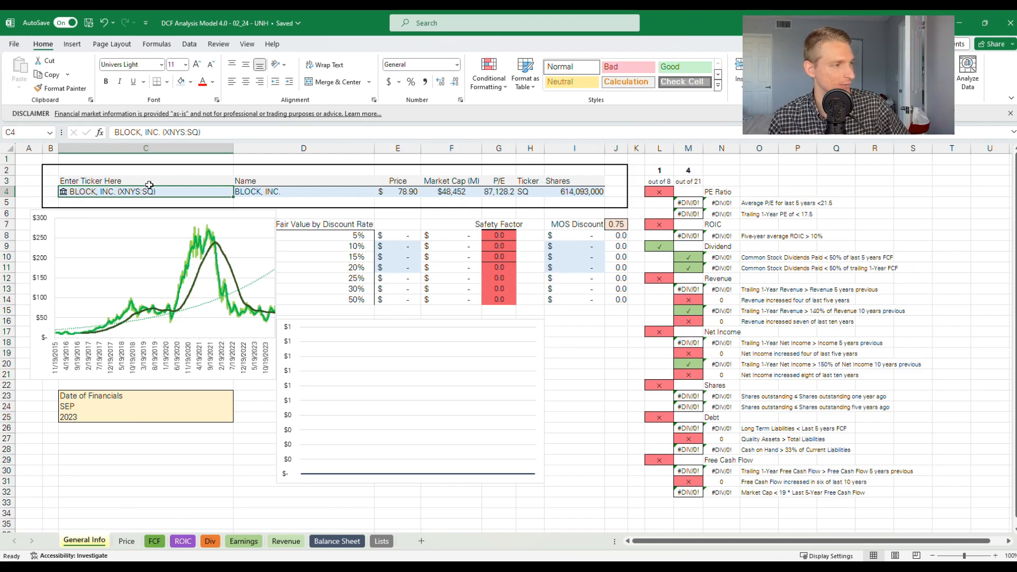
Undo the ticker replacement to restore UnitedHealth Group in cell C4
key(ctrl+z)
click(28, 162)
click(104, 22)
click(104, 23)
click(104, 24)
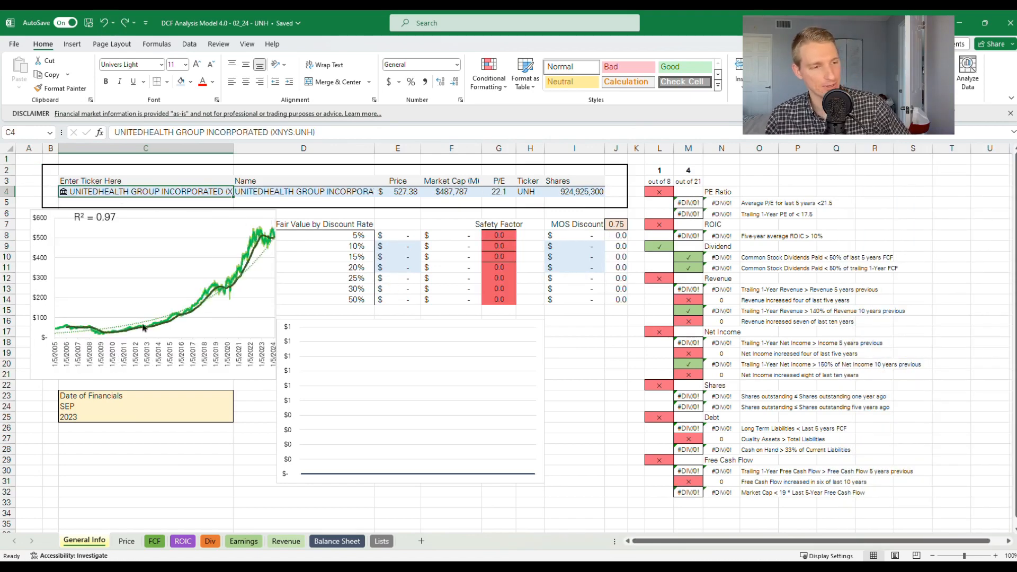
click(123, 439)
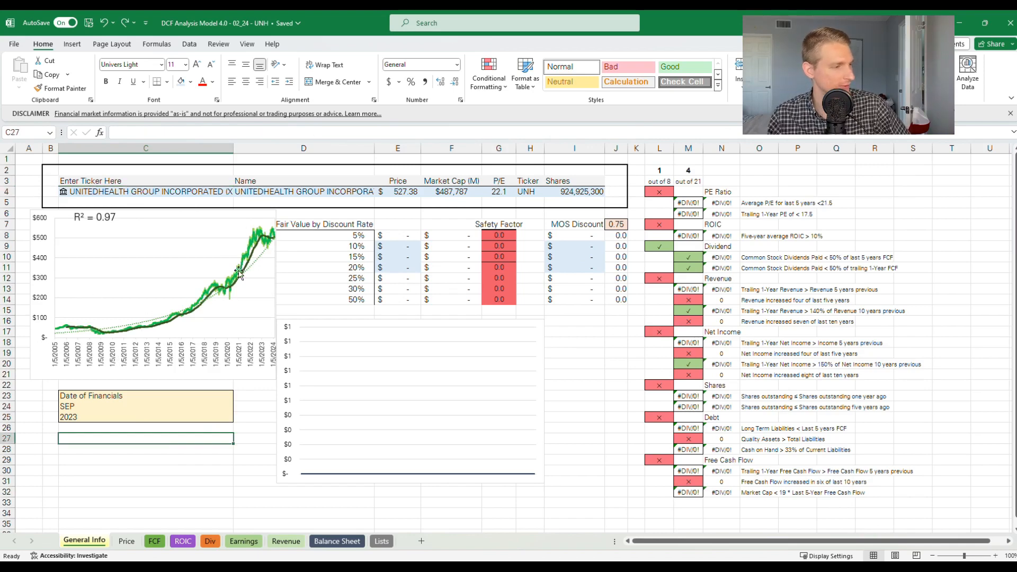
Examine the closing-price history and charts on the Price sheet, and the Date of Financials month on General Info
click(126, 541)
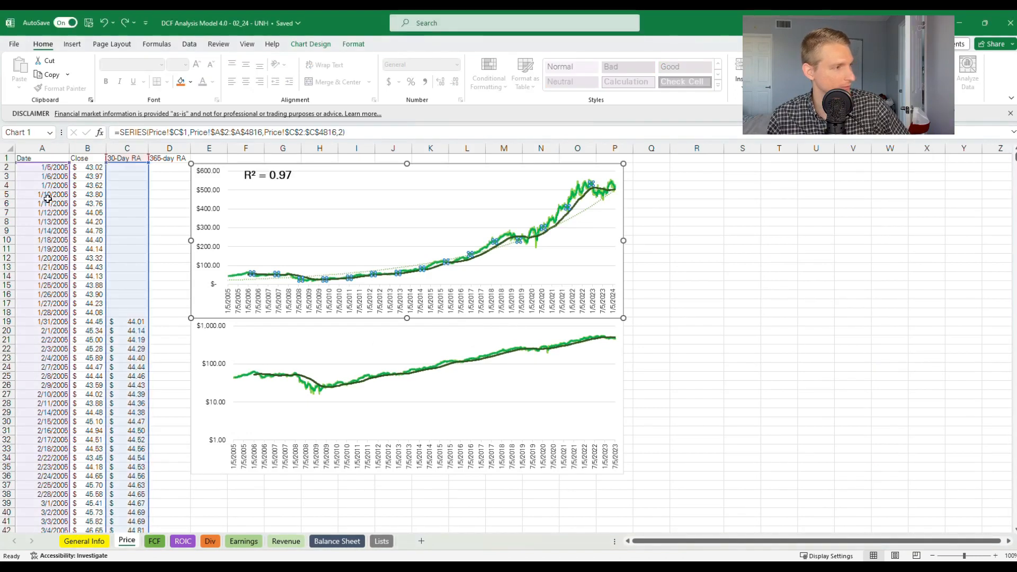
click(92, 186)
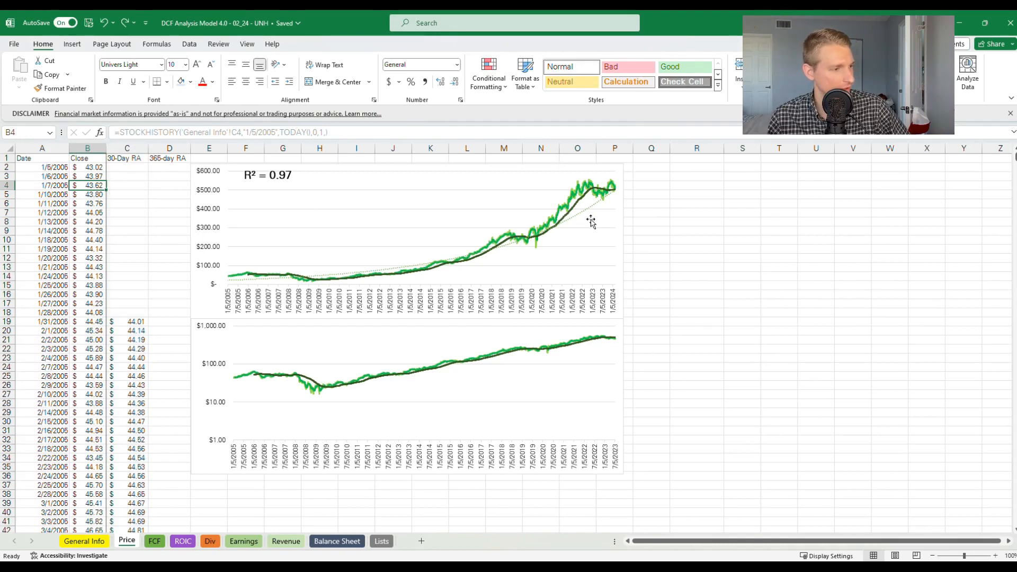
click(84, 541)
click(126, 541)
click(84, 541)
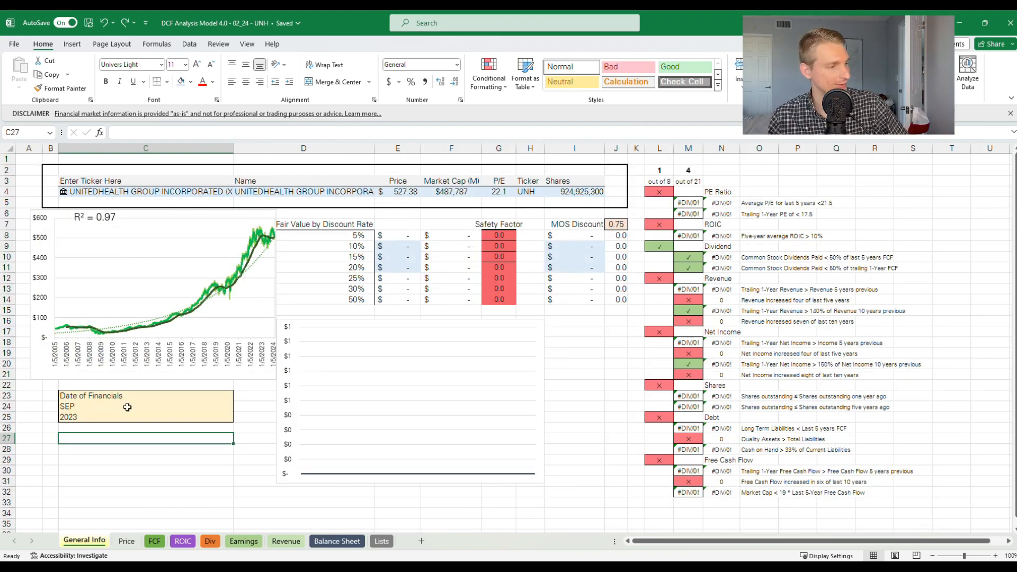
click(107, 410)
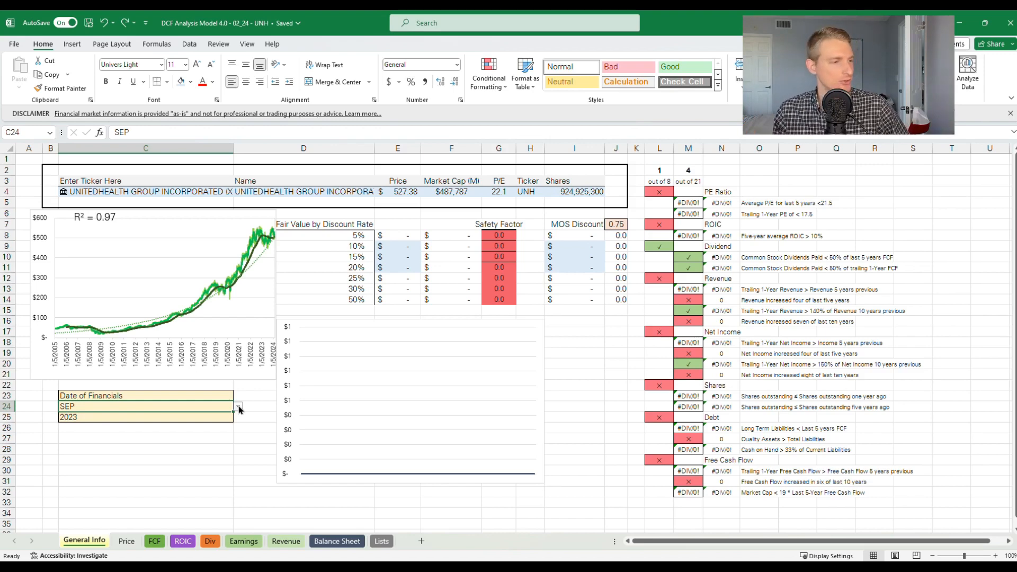
Examine the FCF sheet's input ranges for shares outstanding and price-to-FCF data
click(154, 541)
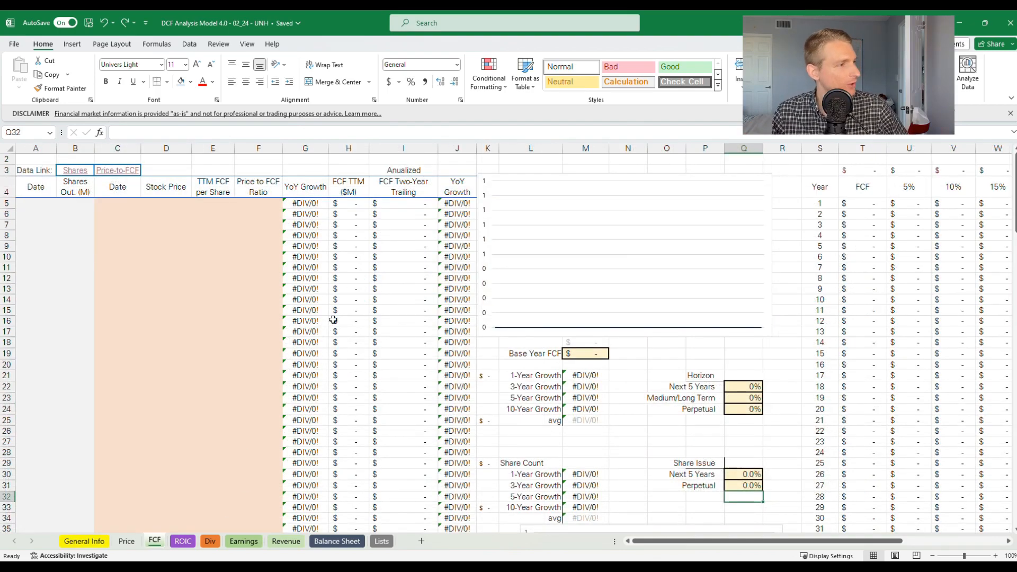
click(334, 159)
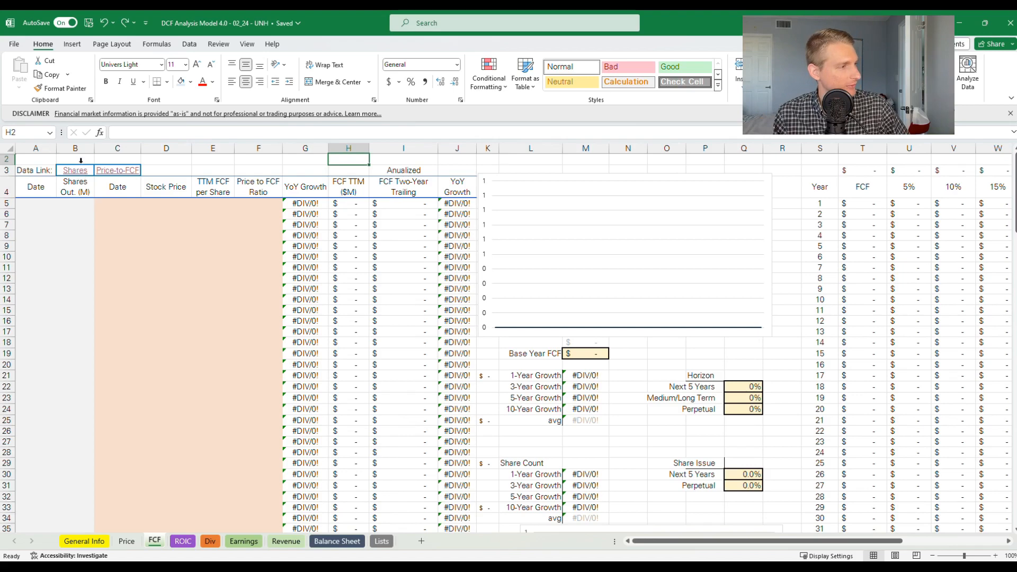
drag(37, 204, 68, 503)
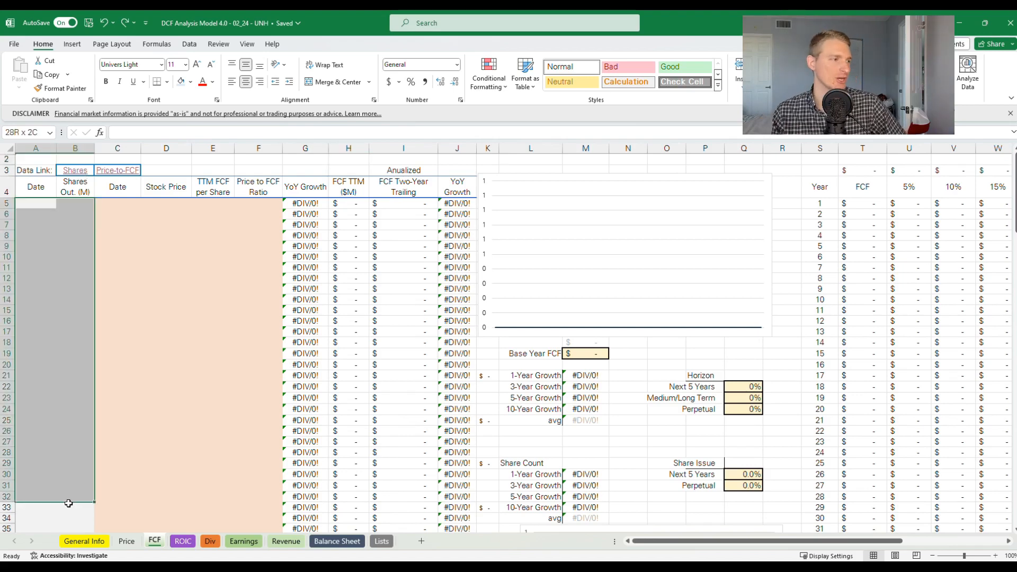
mouse_move(68, 503)
mouse_down()
mouse_move(63, 375)
mouse_move(53, 501)
mouse_up()
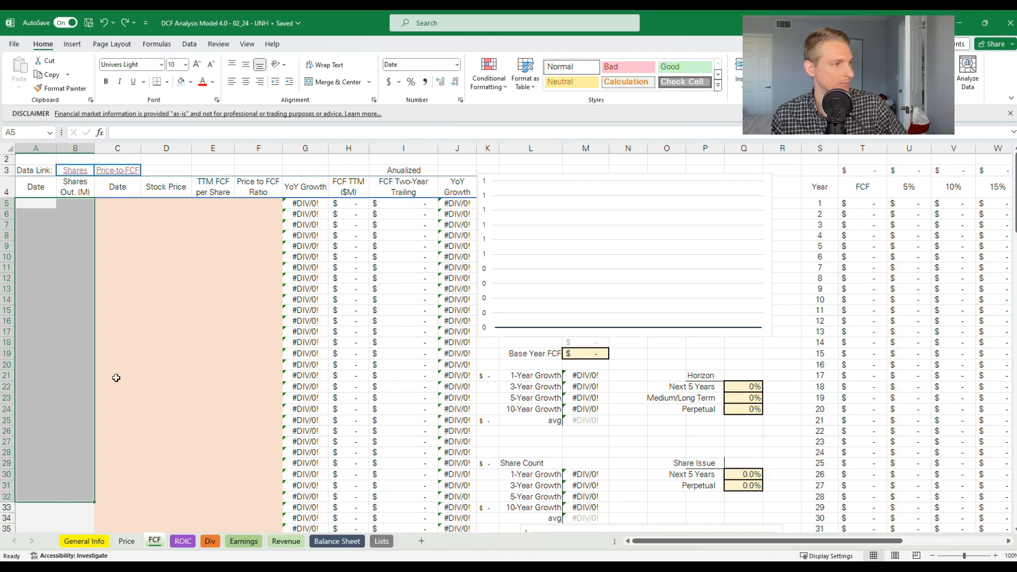
drag(118, 206, 240, 483)
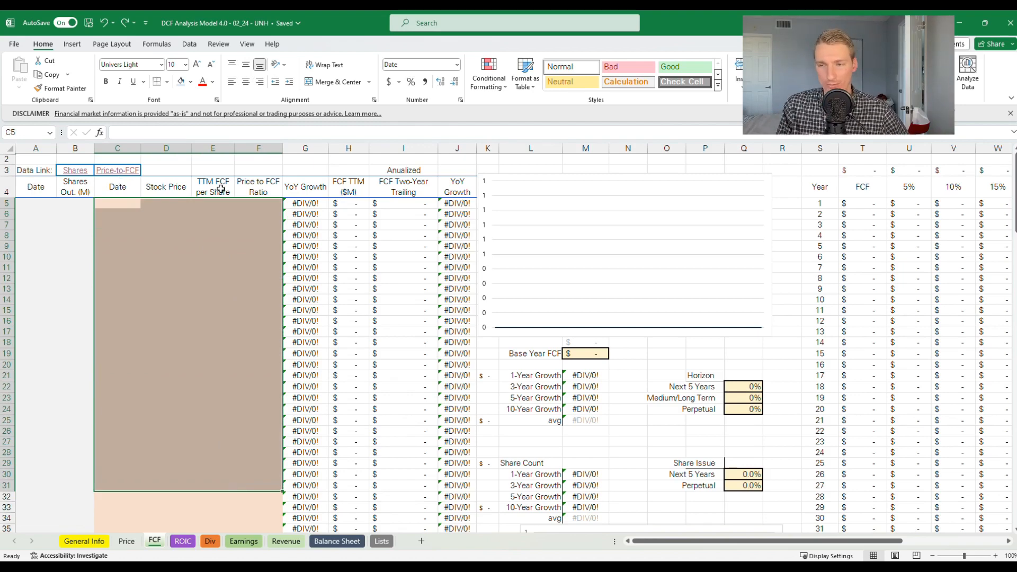
Open the FCF sheet's Shares data link in the browser and locate the quarterly shares outstanding table
click(75, 161)
click(75, 172)
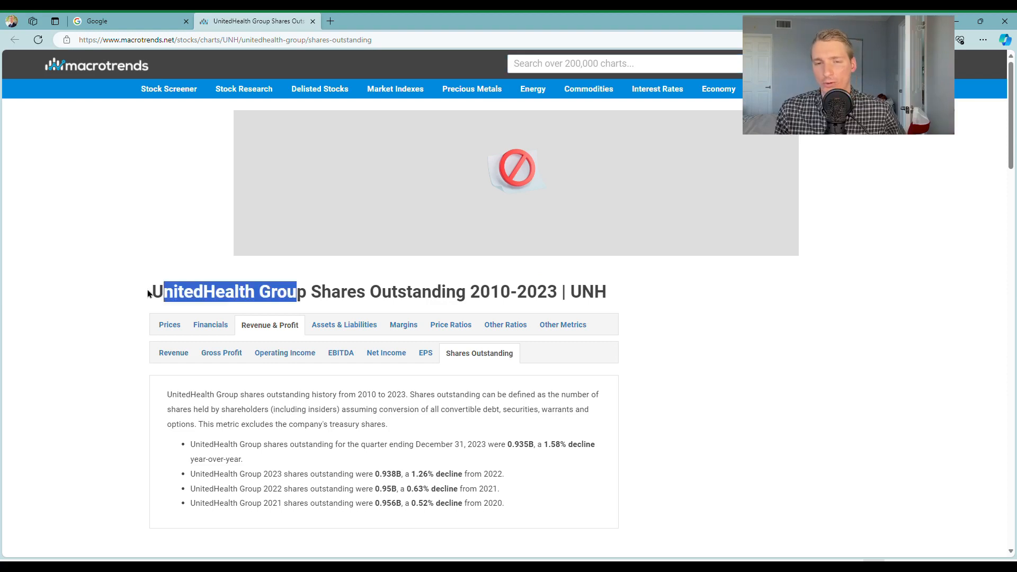
click(148, 290)
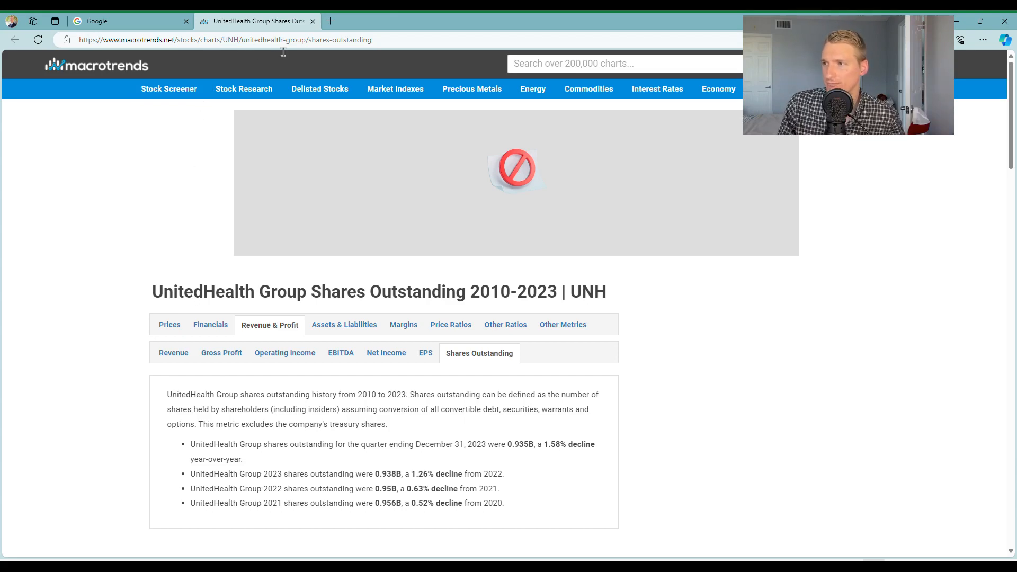
scroll(180, 265, down, 10)
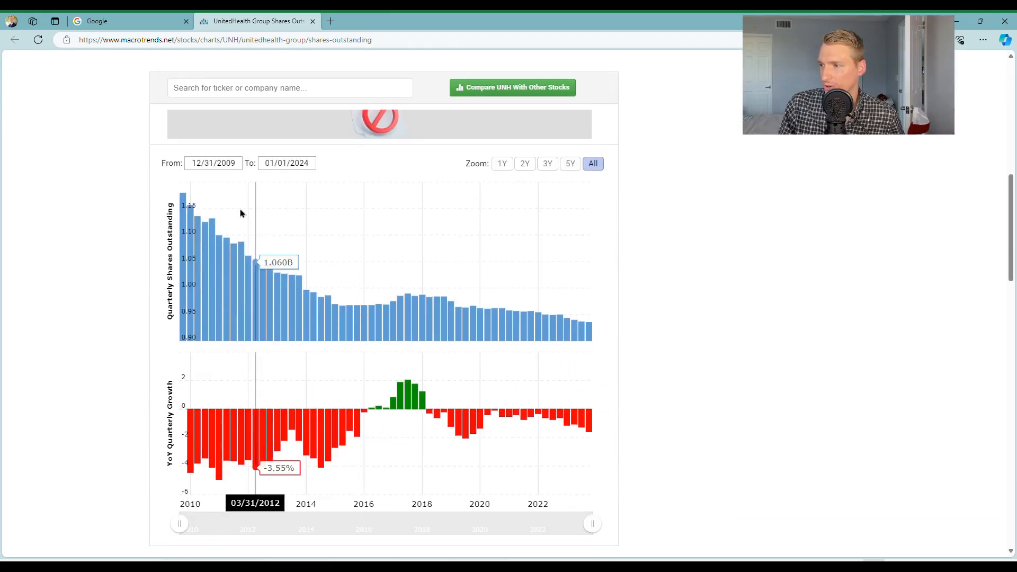
scroll(151, 329, down, 2)
scroll(150, 329, down, 6)
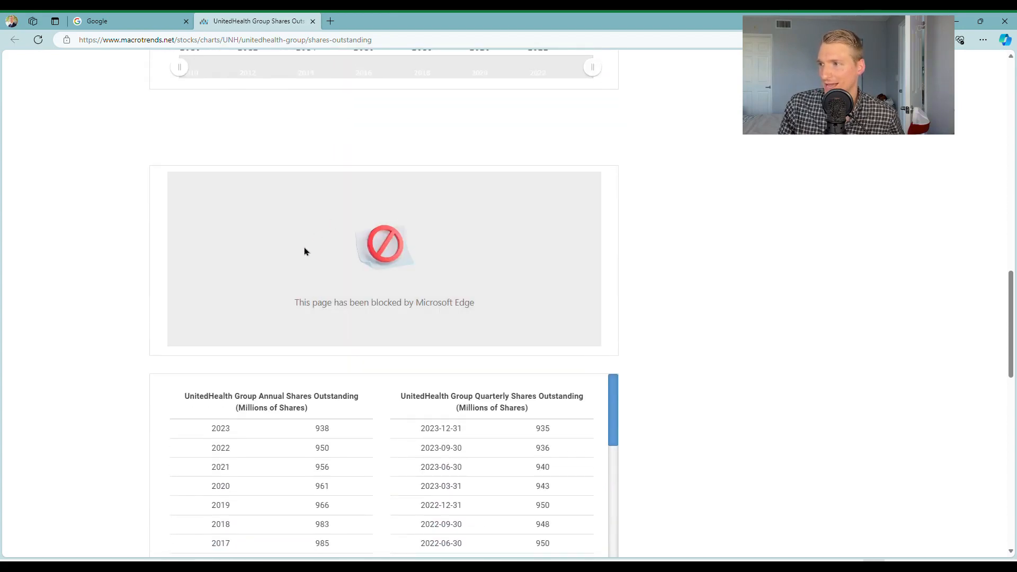
scroll(639, 293, down, 4)
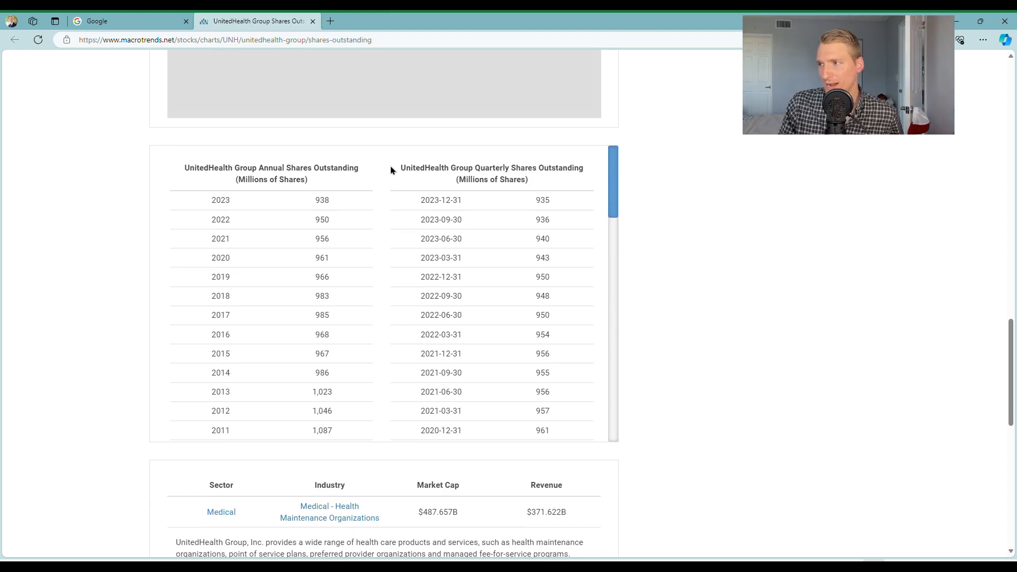
Copy the quarterly shares outstanding dates and values from 2023-12-31 down to 2009-03-31
drag(421, 202, 556, 408)
scroll(561, 304, down, 4)
scroll(563, 311, down, 4)
scroll(563, 311, down, 12)
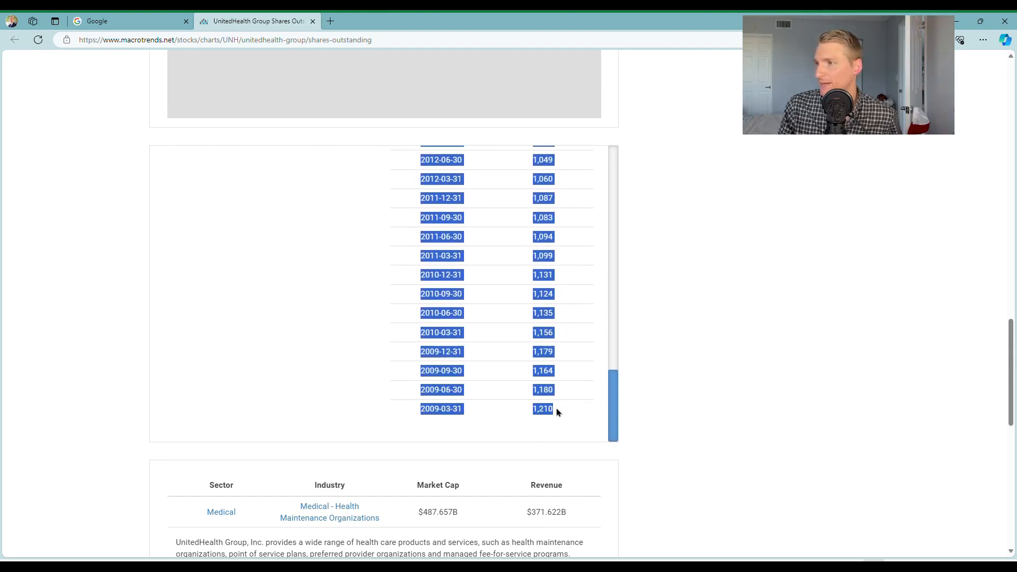
click(576, 185)
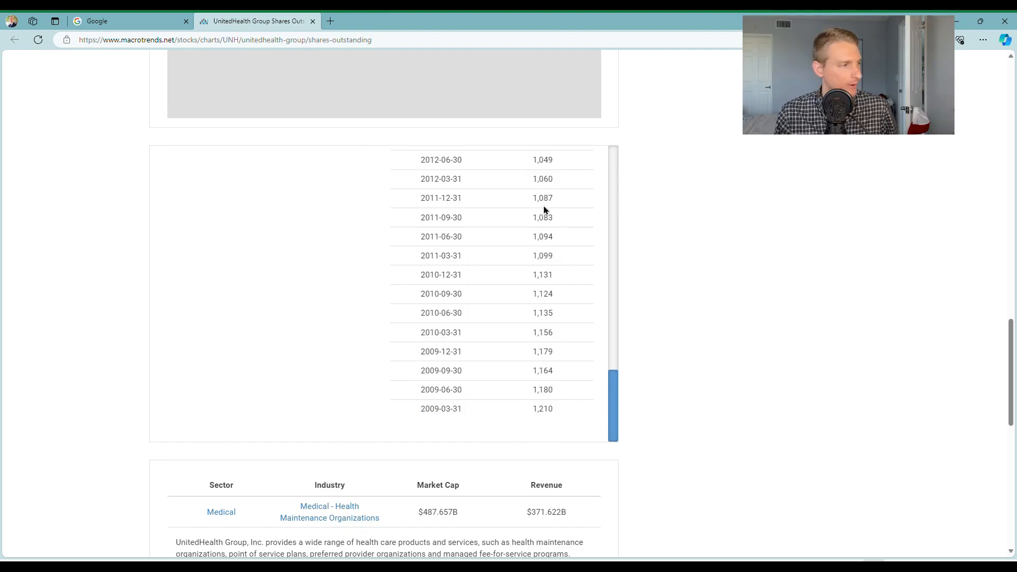
Switch to Excel and paste the copied dates and share counts into the FCF sheet starting at cell A5
key(alt+Tab)
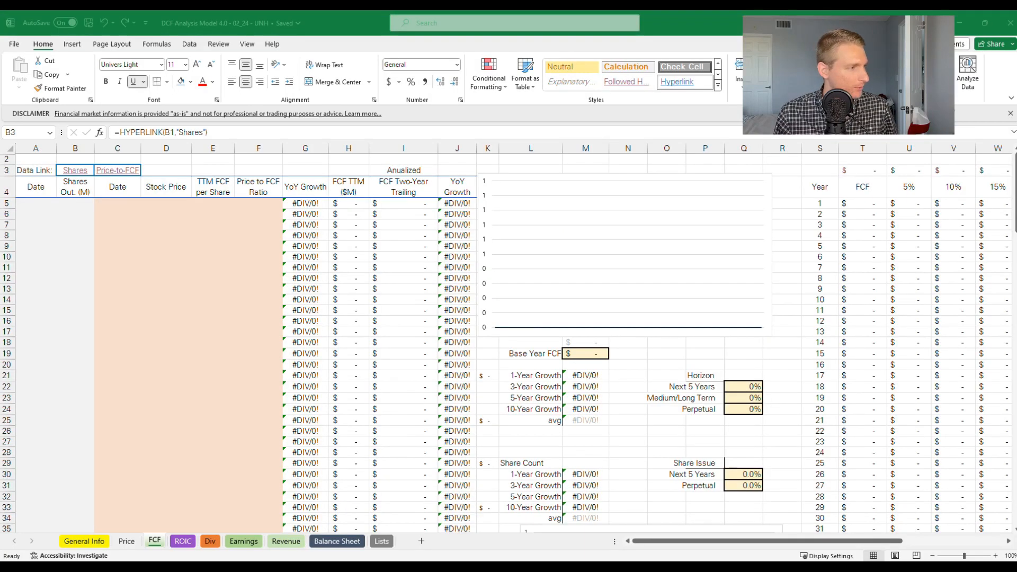
click(27, 207)
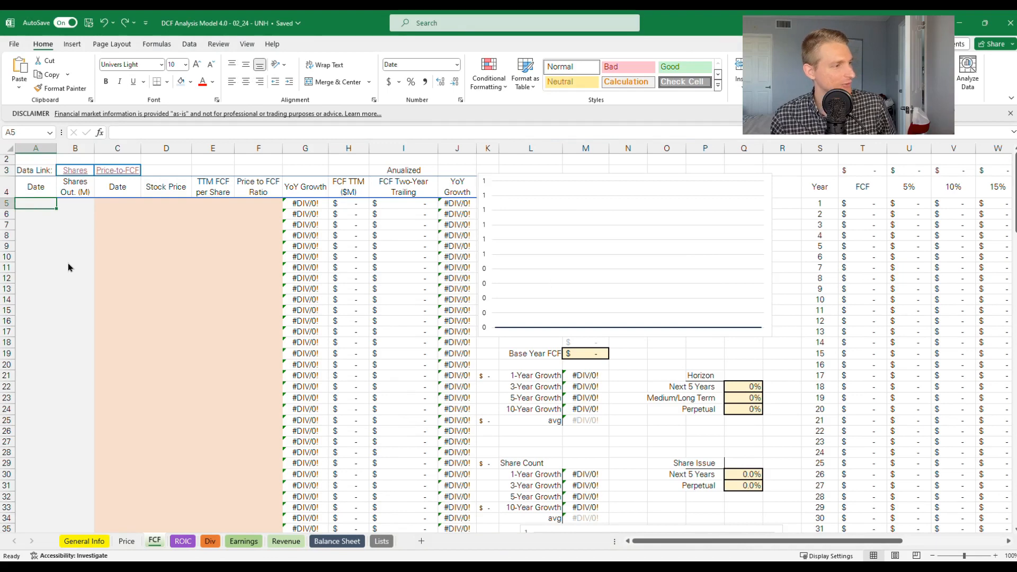
key(ctrl+v)
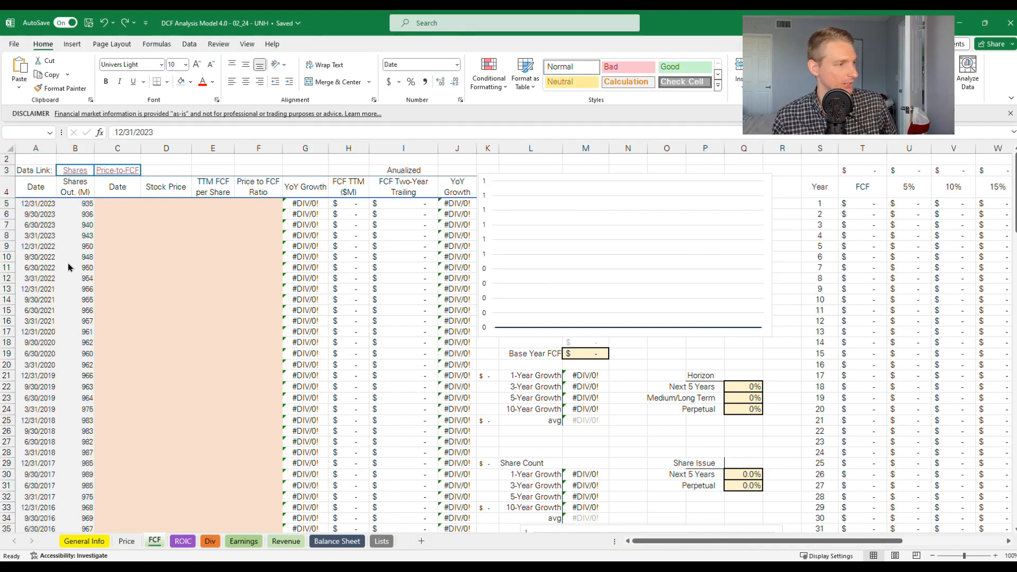
click(67, 211)
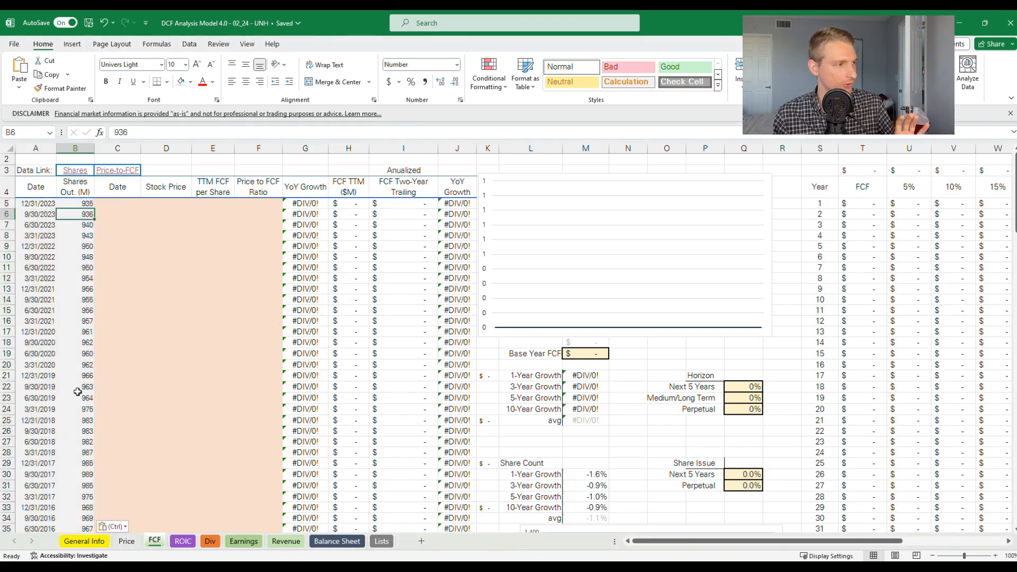
Open the Price-to-FCF data link in the browser and locate the Price to Free Cash Flow Ratio historical data table
click(108, 177)
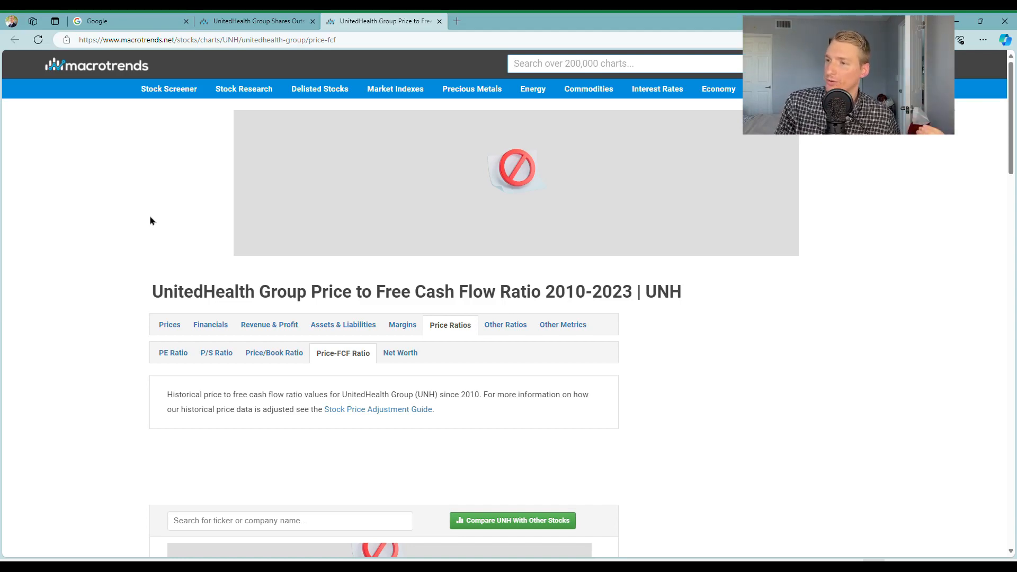
scroll(151, 220, down, 7)
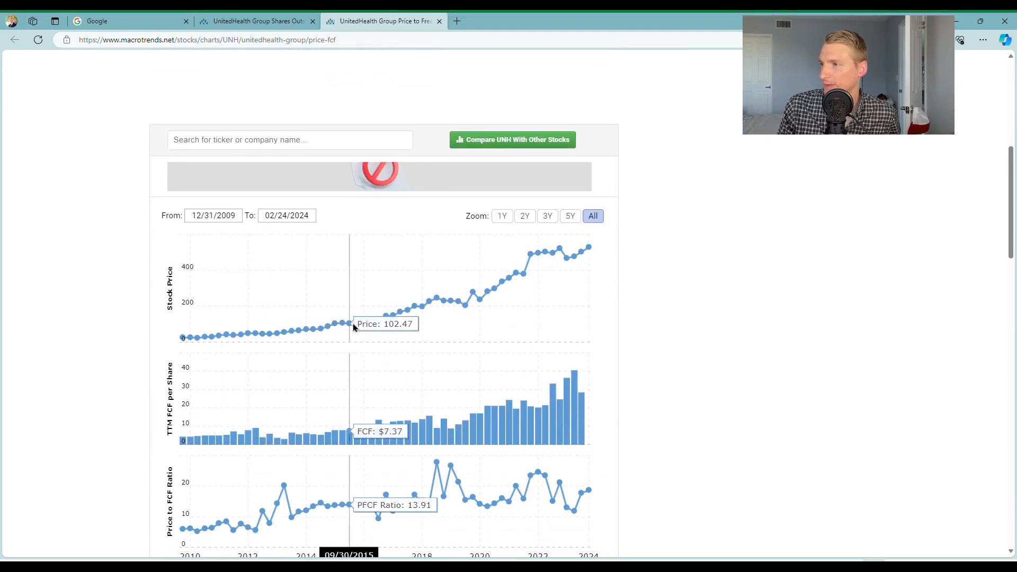
scroll(261, 320, down, 2)
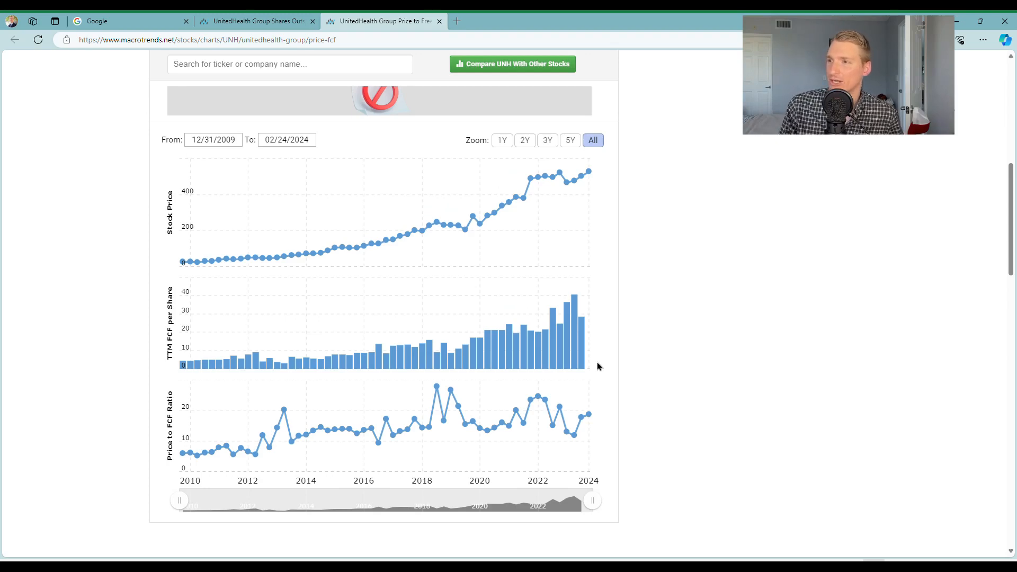
scroll(597, 366, up, 4)
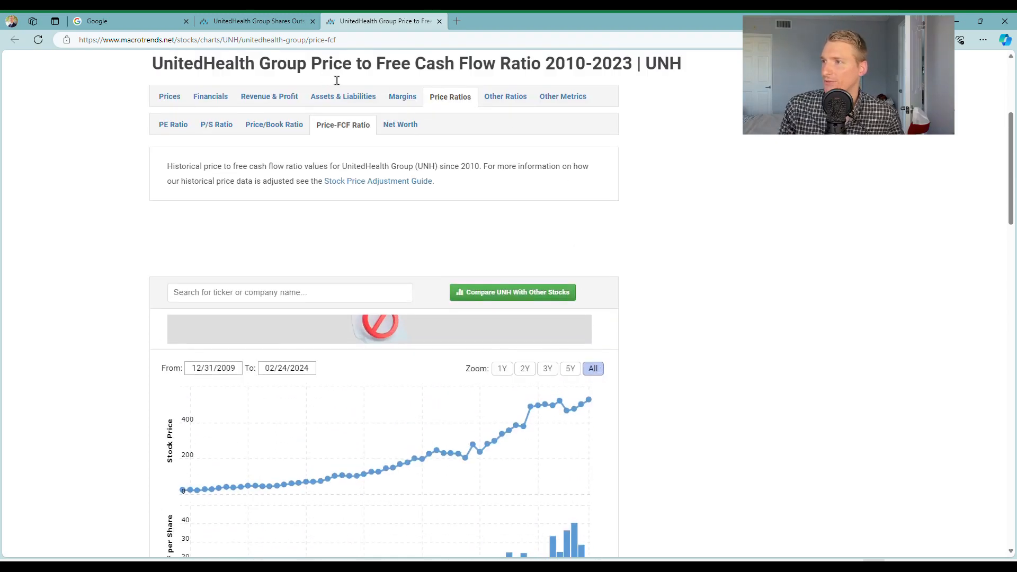
scroll(649, 199, down, 4)
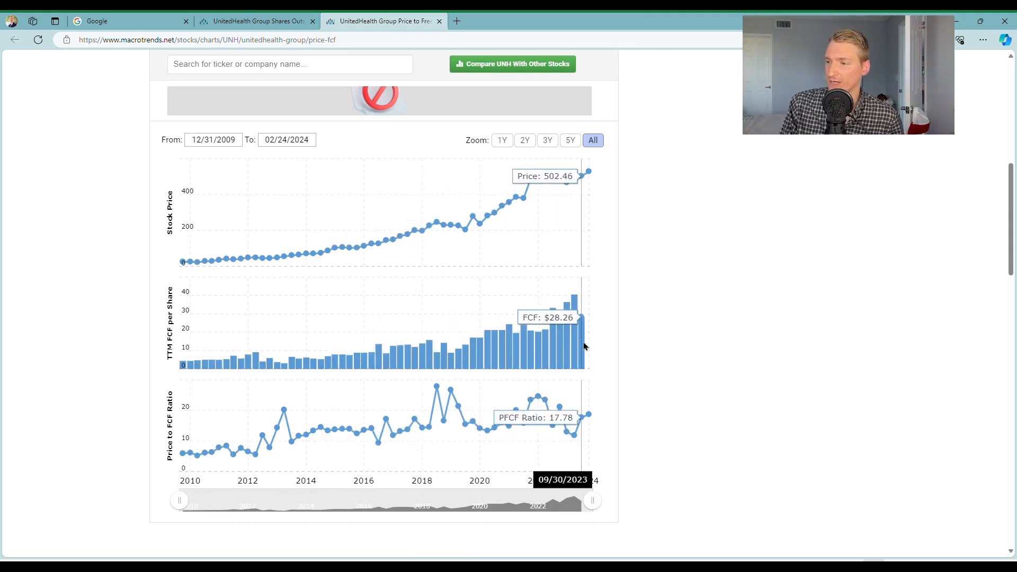
scroll(608, 347, down, 6)
scroll(608, 346, down, 13)
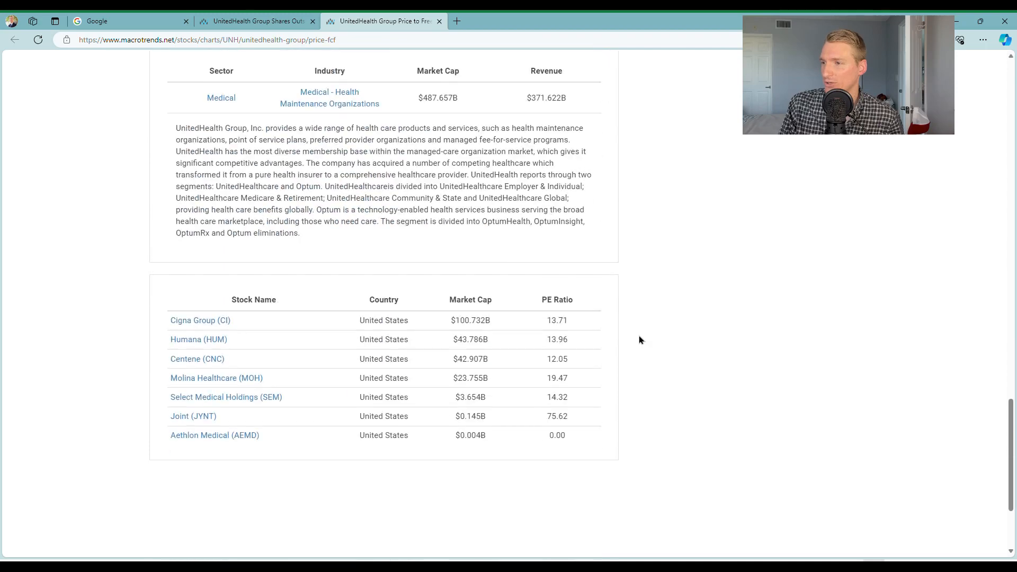
scroll(638, 339, up, 4)
scroll(639, 340, up, 4)
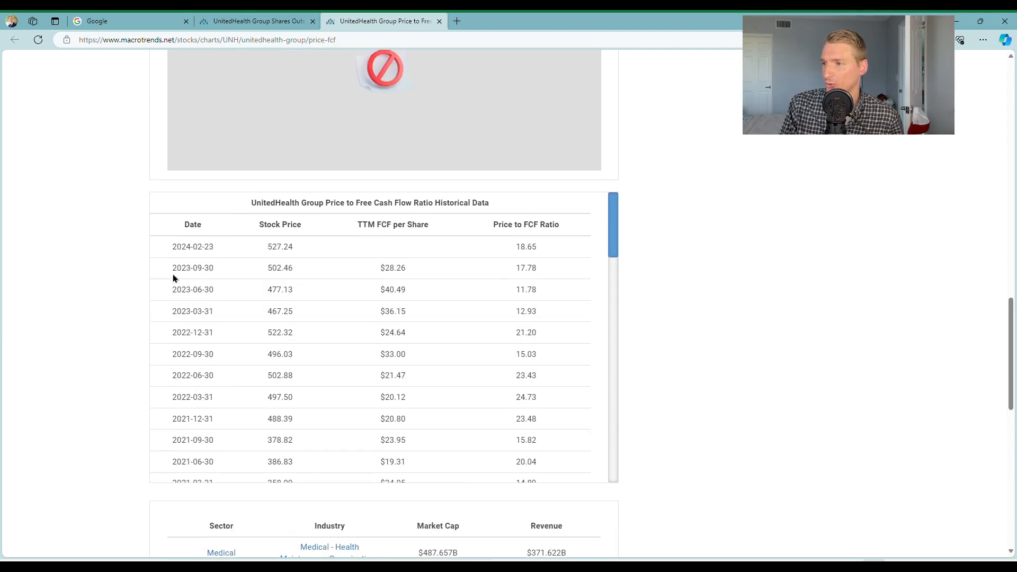
Copy the price-to-FCF history rows from 2023-09-30 down to 2009-12-31 and paste them into Excel's FCF sheet starting at cell C5
drag(170, 271, 532, 437)
scroll(508, 383, down, 4)
scroll(527, 409, down, 15)
scroll(532, 417, down, 1)
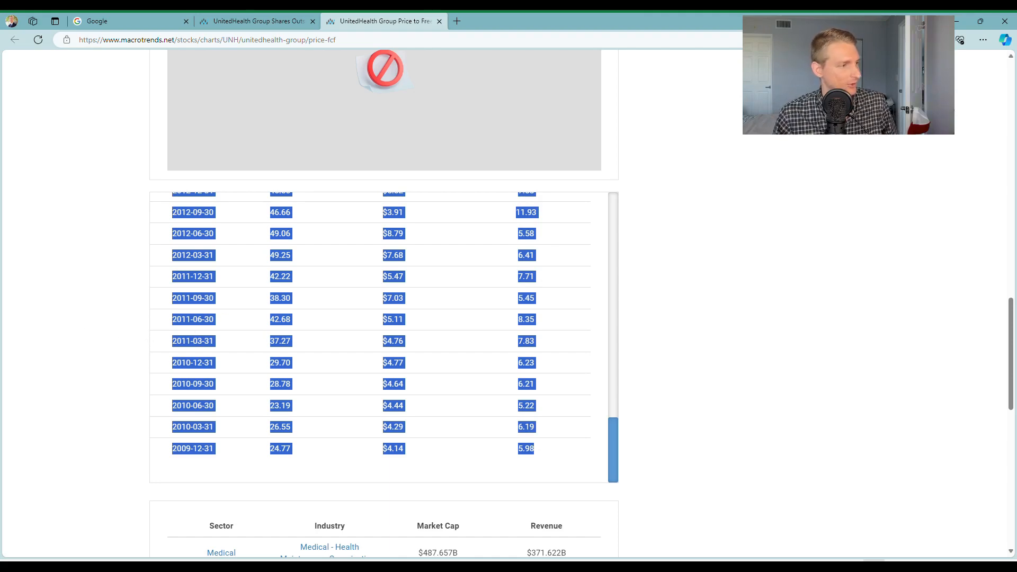
key(alt+Tab)
key(ctrl+v)
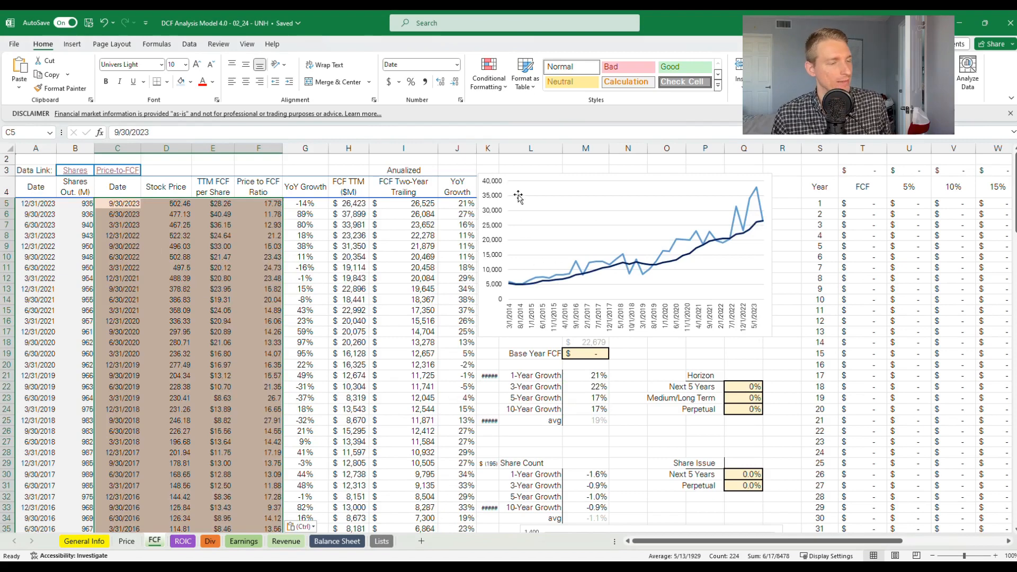
click(529, 159)
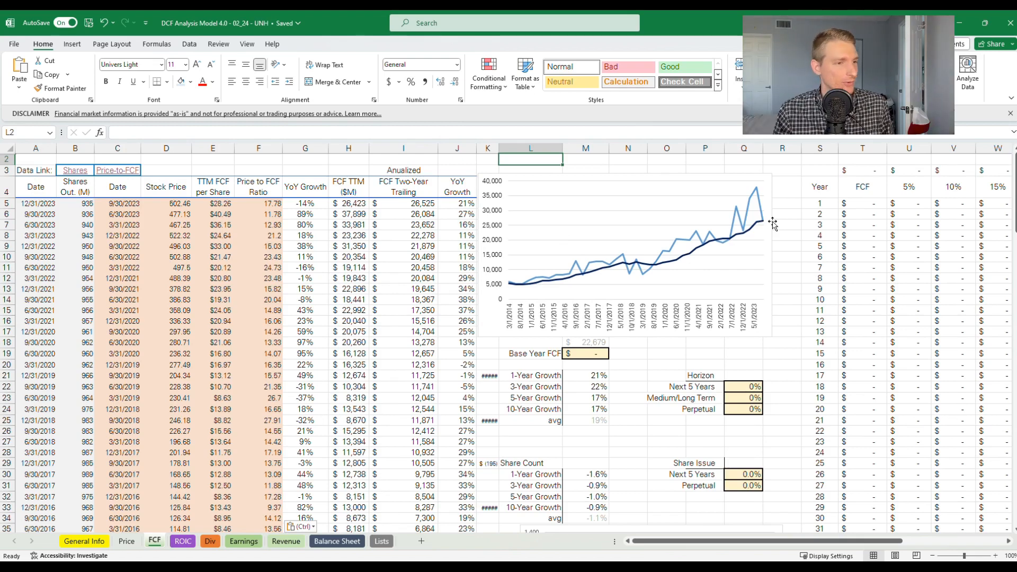
Examine the FCF chart's plotted series, the two-year trailing FCF formula in I5 and the Horizon growth rate cells
click(665, 256)
click(665, 256)
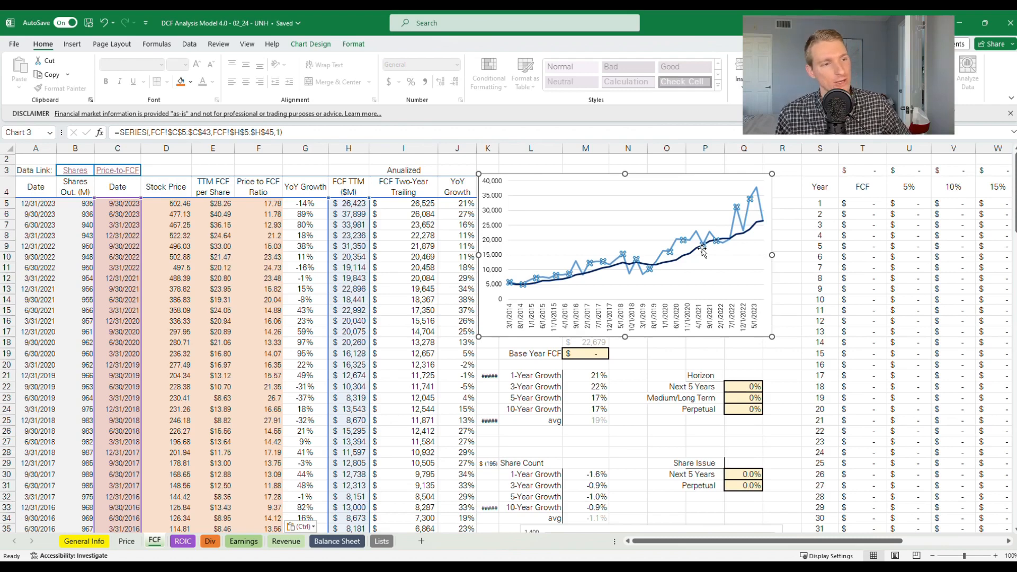
key(Escape)
key(Escape)
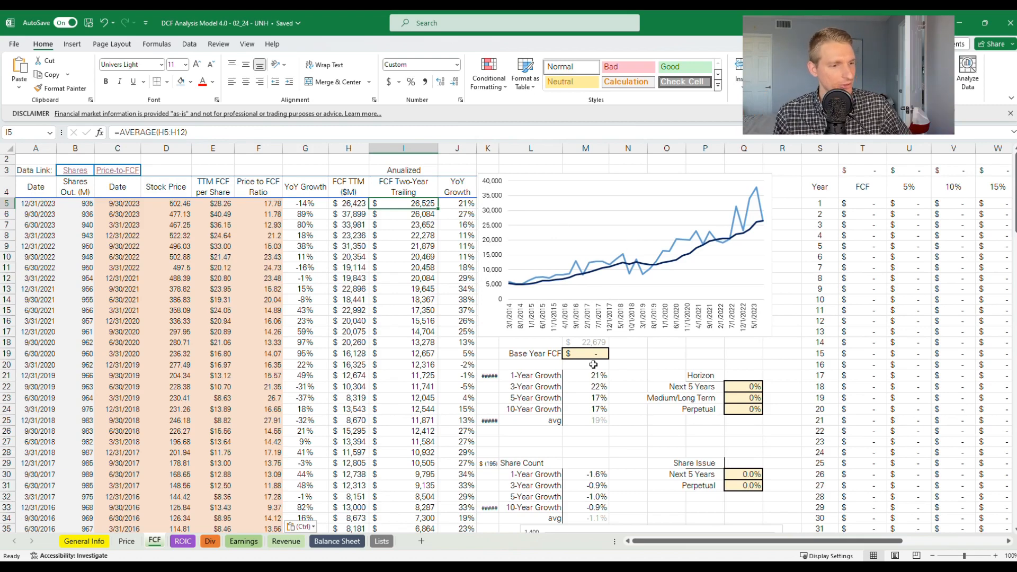
click(755, 389)
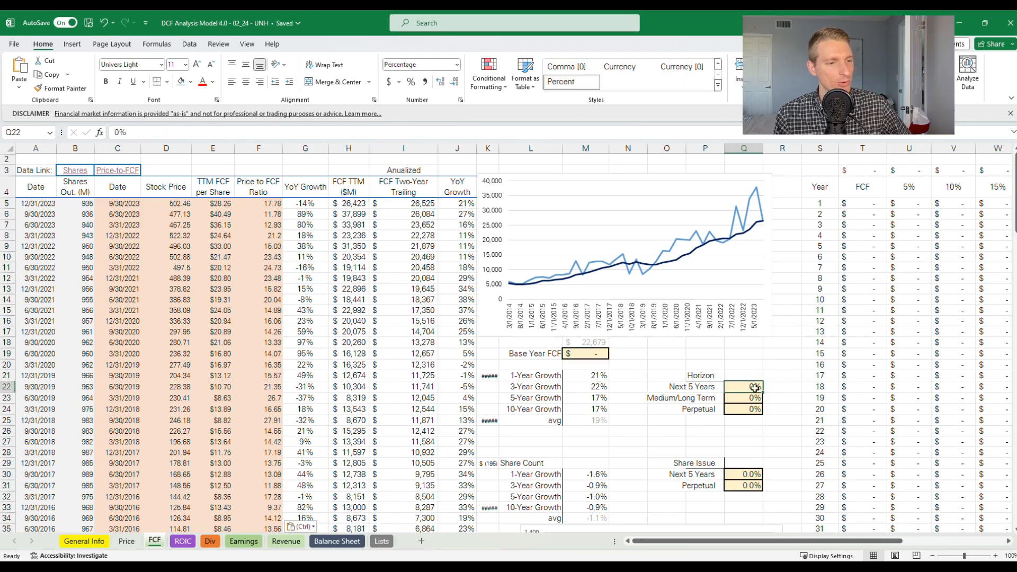
click(753, 401)
click(748, 414)
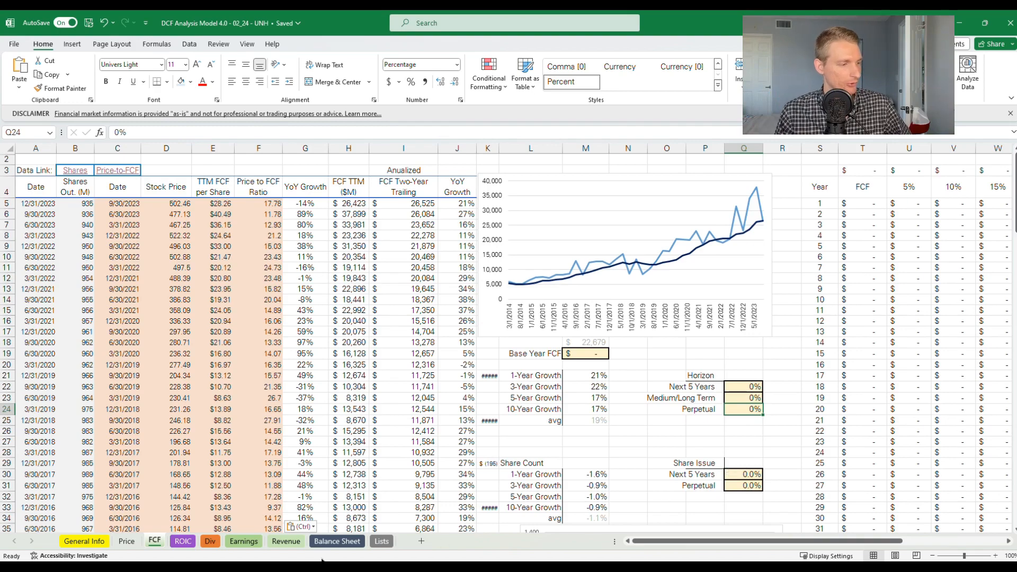
Open the ROIC sheet's data link in the browser and locate the Return on Investment historical data table
click(183, 541)
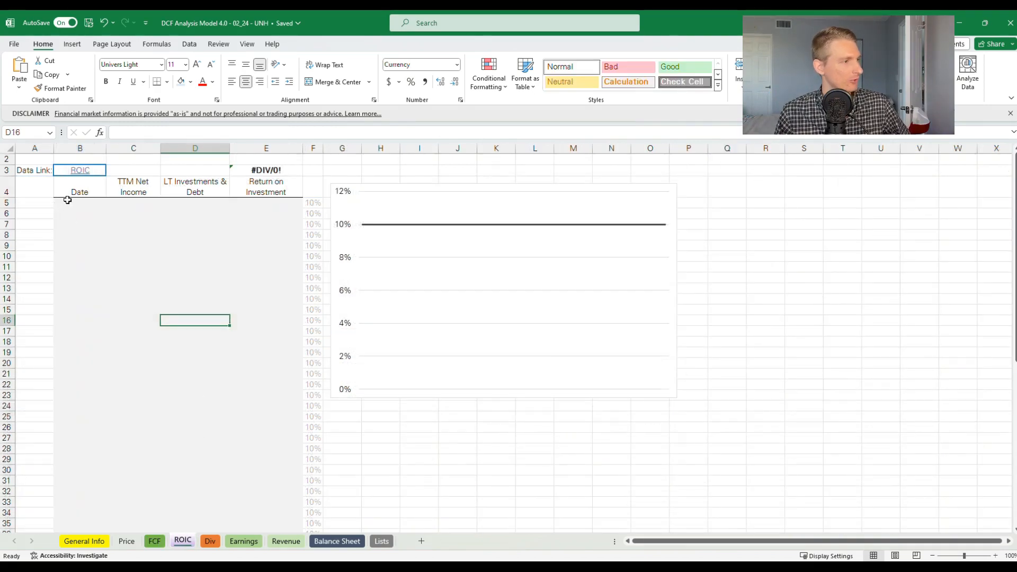
click(83, 175)
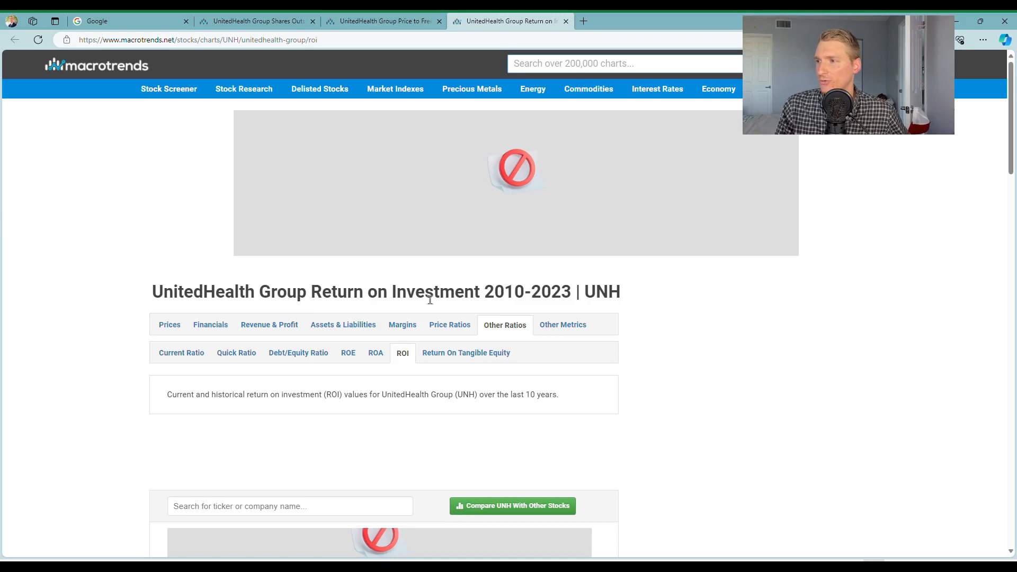
scroll(489, 301, down, 12)
scroll(490, 300, down, 5)
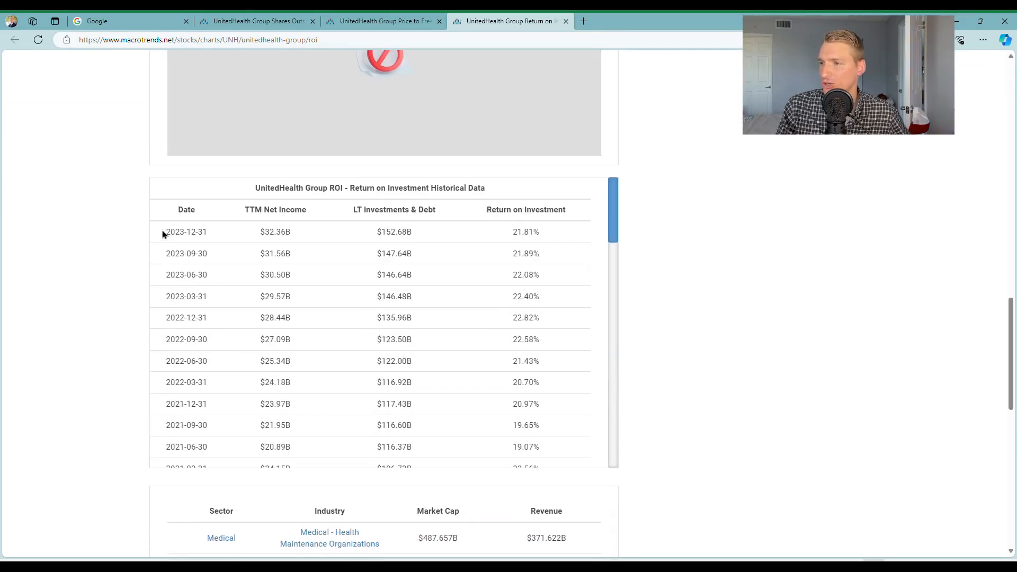
Copy the return on investment rows from 2023-12-31 down to 2009-12-31 and paste them into Excel's ROIC sheet starting at cell B5
drag(166, 236, 540, 430)
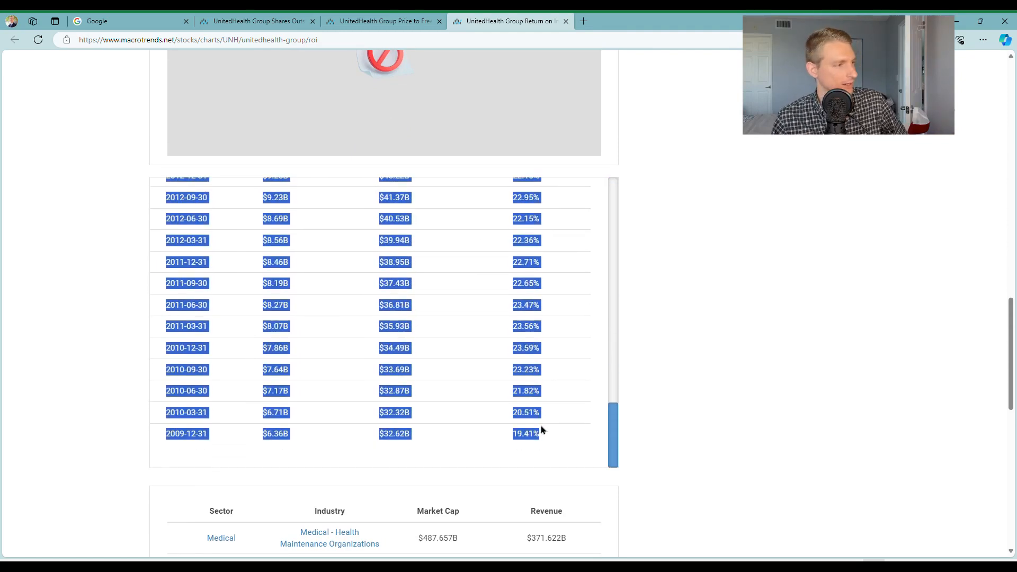
key(ctrl+c)
key(alt+Tab)
click(90, 209)
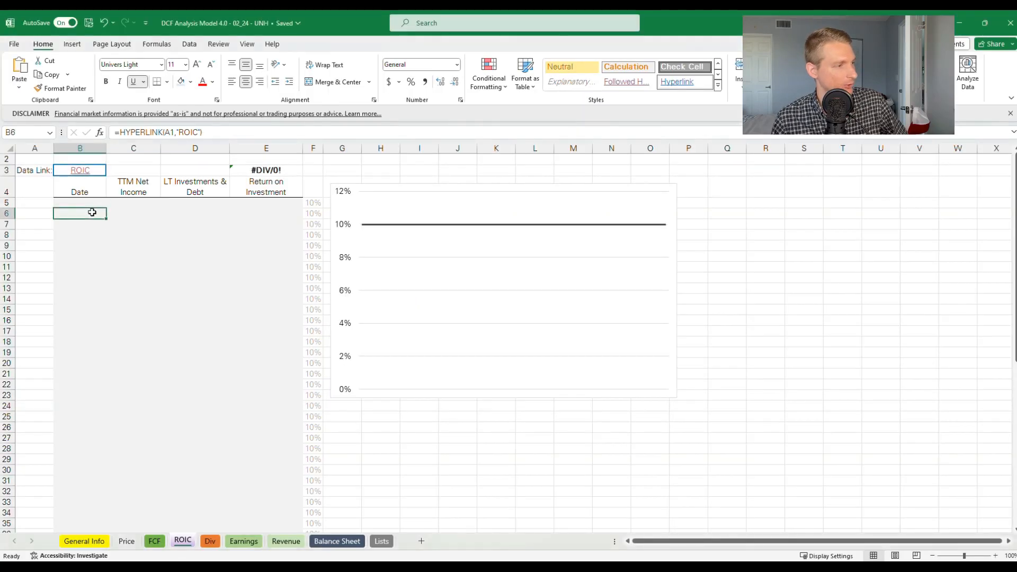
key(ctrl+v)
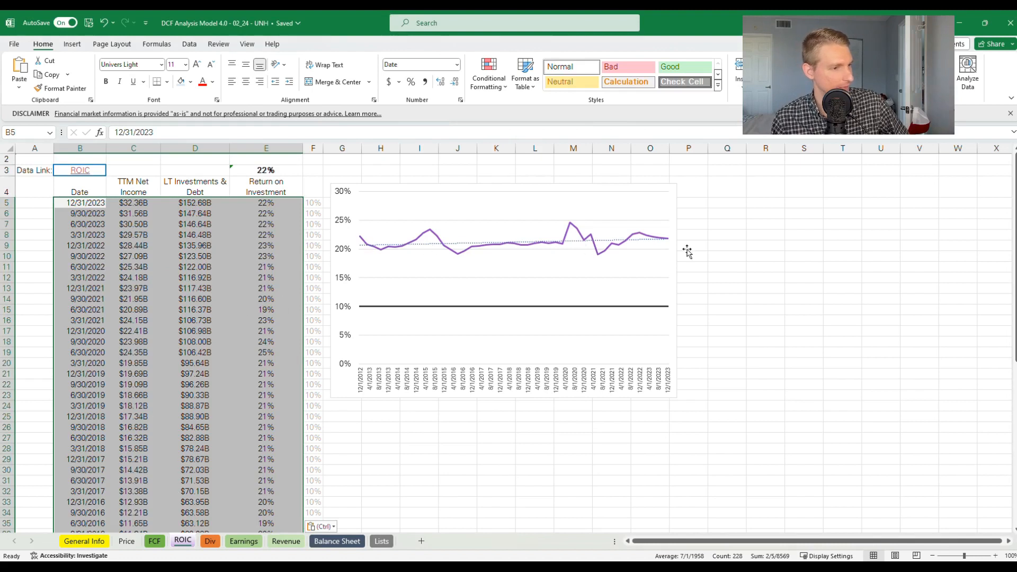
click(415, 459)
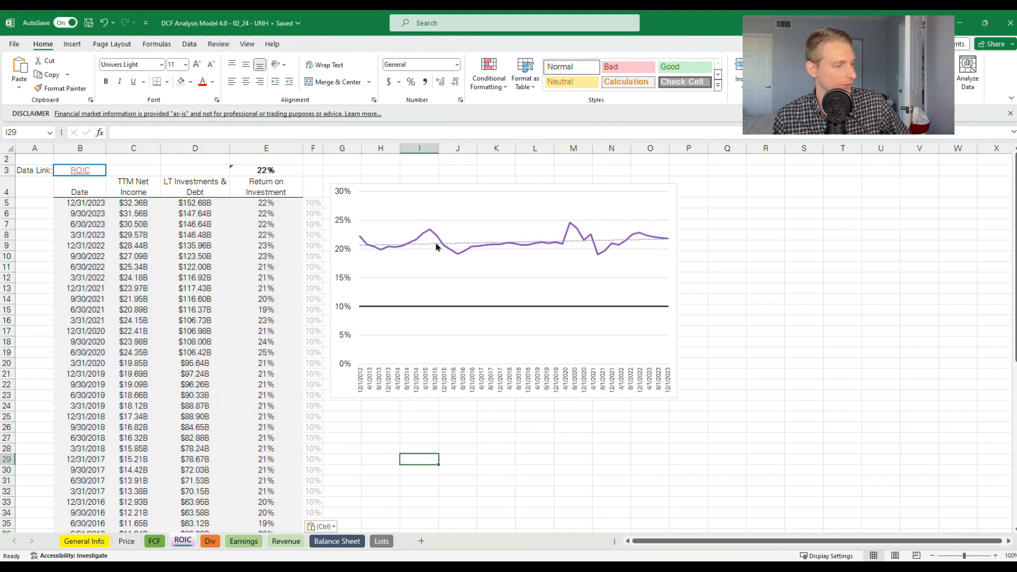
Open the Div sheet's Dividend data link in the browser and locate the annual common stock dividends paid table
click(208, 541)
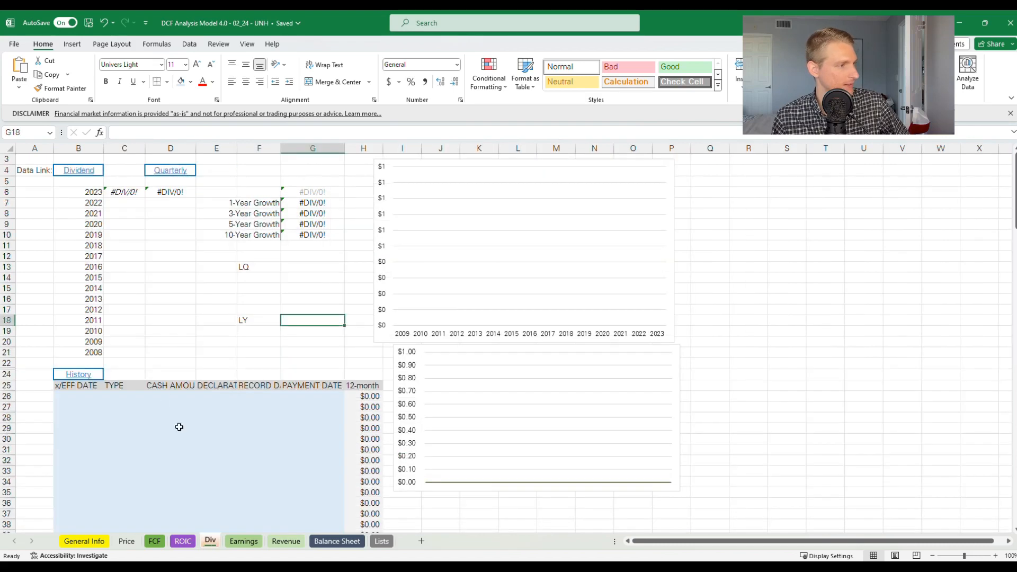
click(79, 171)
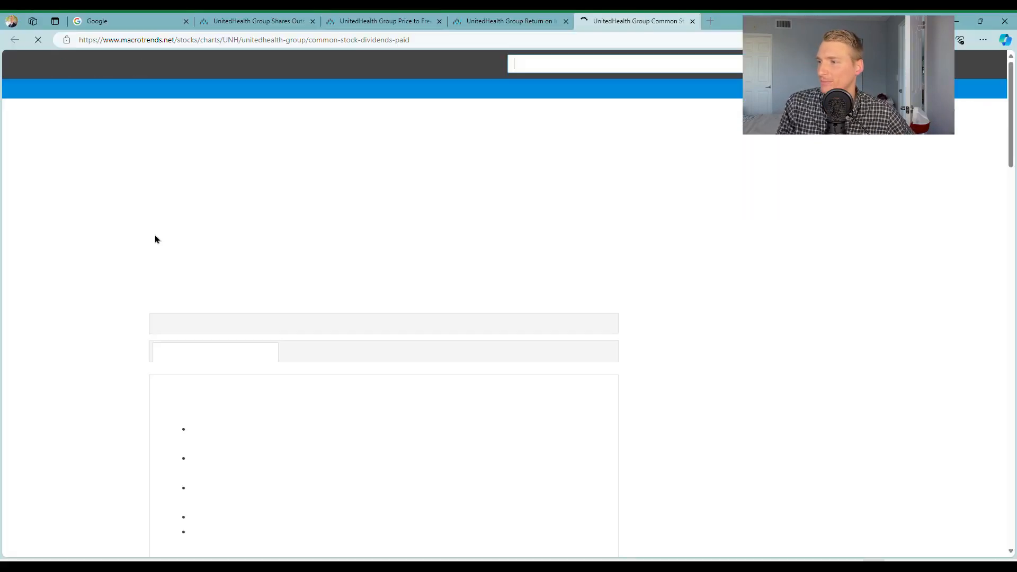
scroll(154, 236, down, 3)
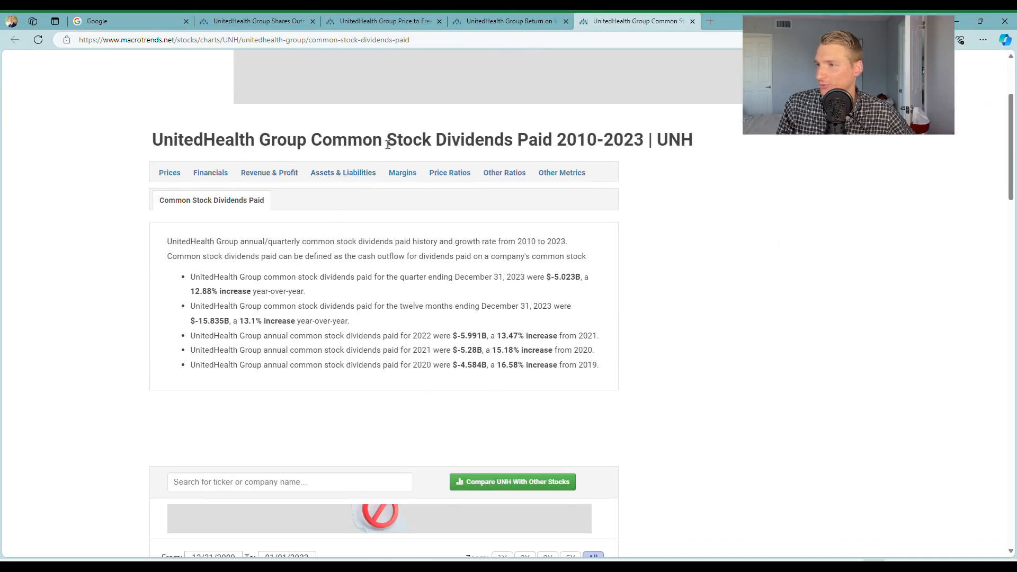
scroll(565, 154, down, 15)
scroll(514, 207, down, 8)
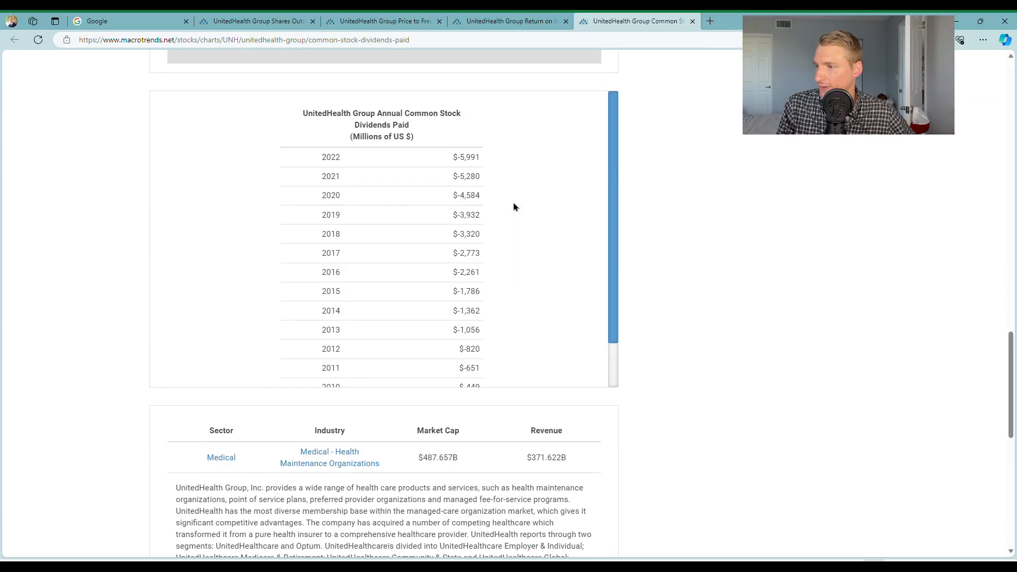
Copy the annual dividends paid from 2022 down to 2009 and paste them into Excel's Div sheet starting at cell B7
drag(331, 160, 483, 359)
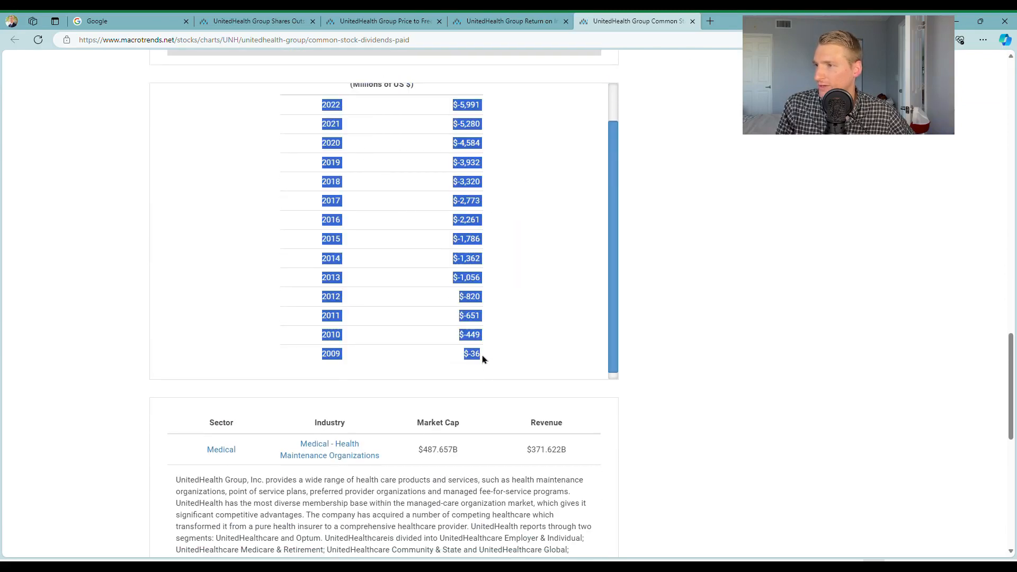
key(alt+Tab)
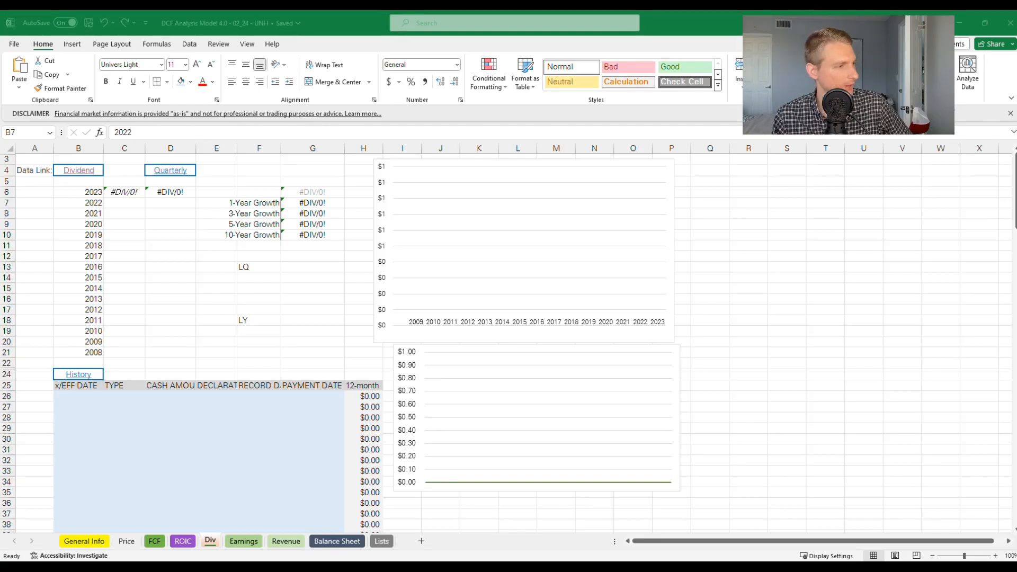
click(92, 204)
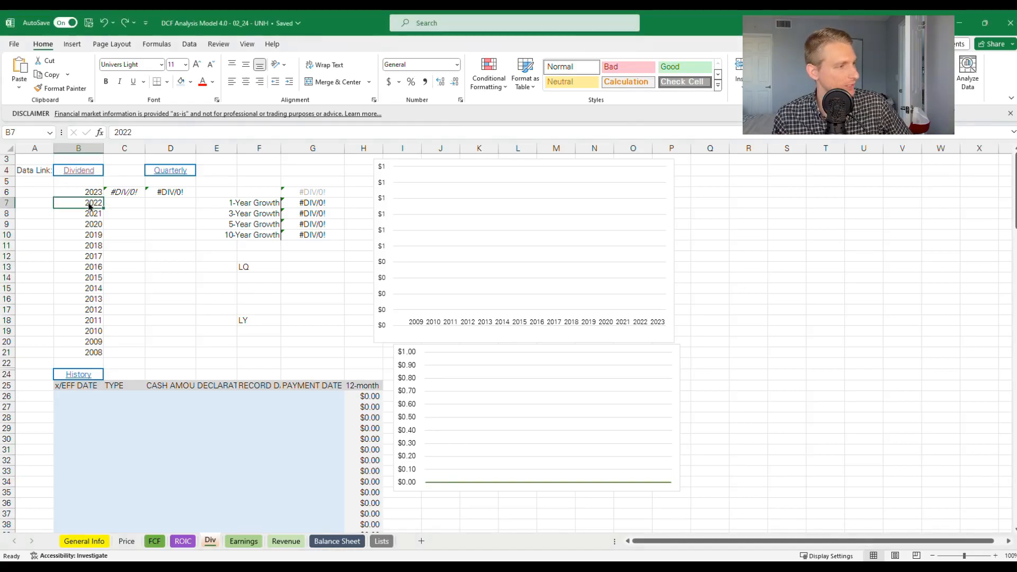
key(ctrl+v)
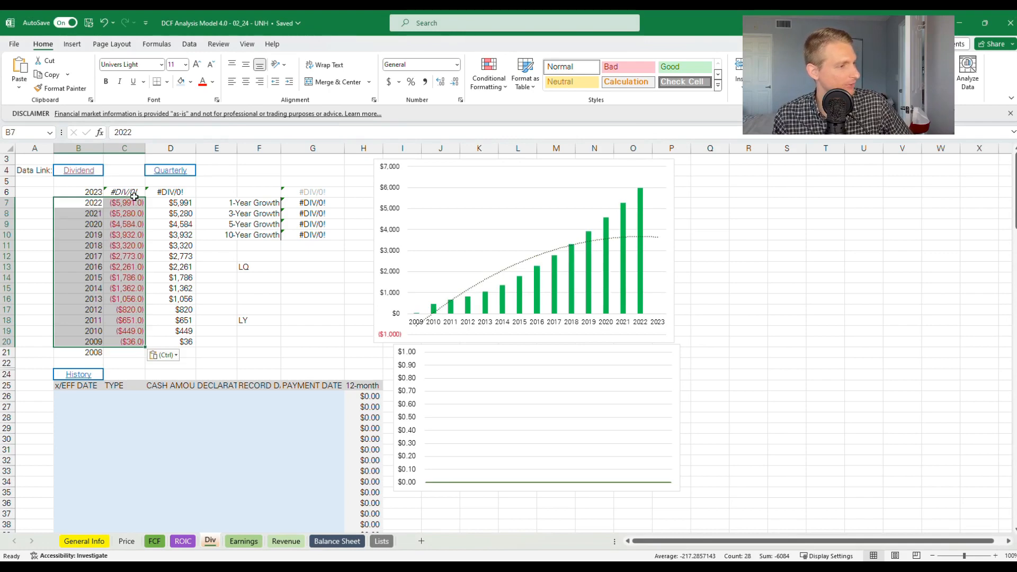
Inspect the 2023 dividend formula in C6 and the LQ and LY ranges it references, leaving the formula unedited
drag(297, 273, 294, 299)
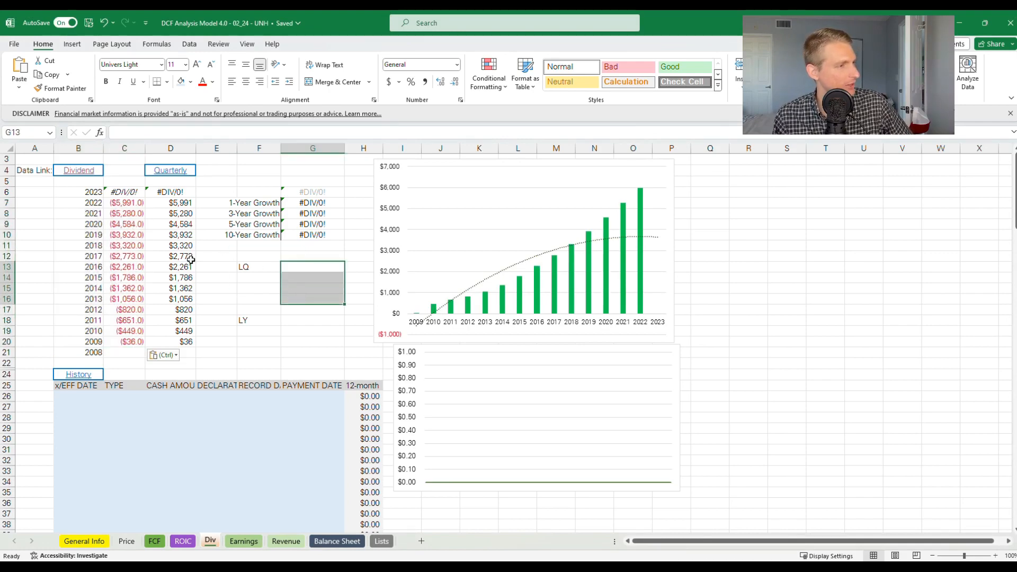
click(125, 194)
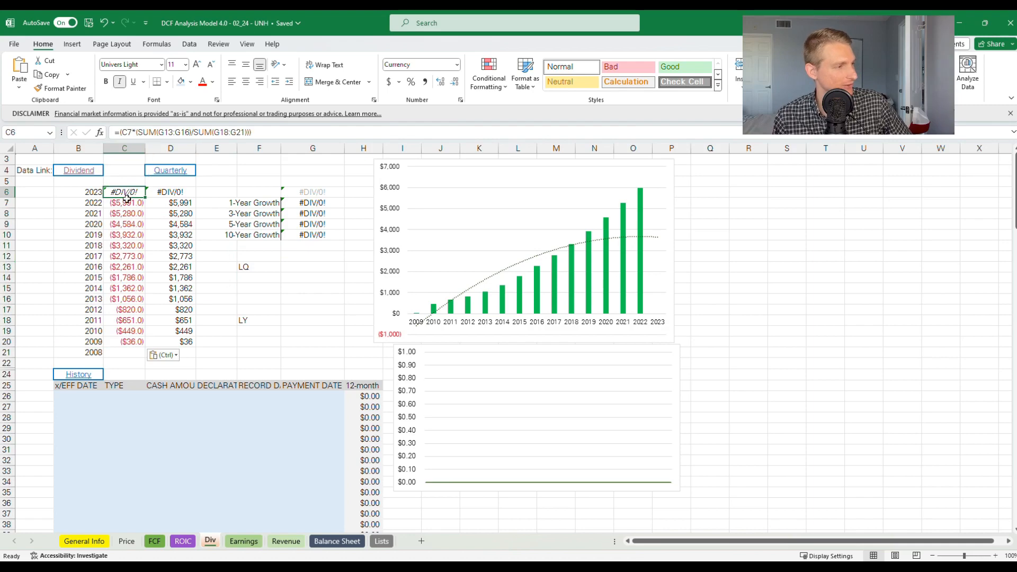
double_click(127, 192)
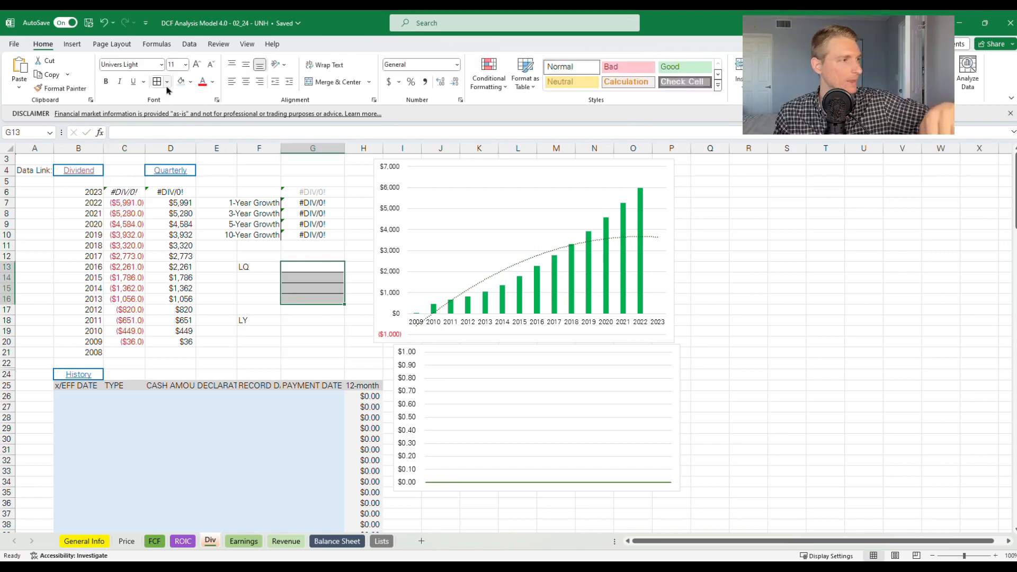
key(ctrl+z)
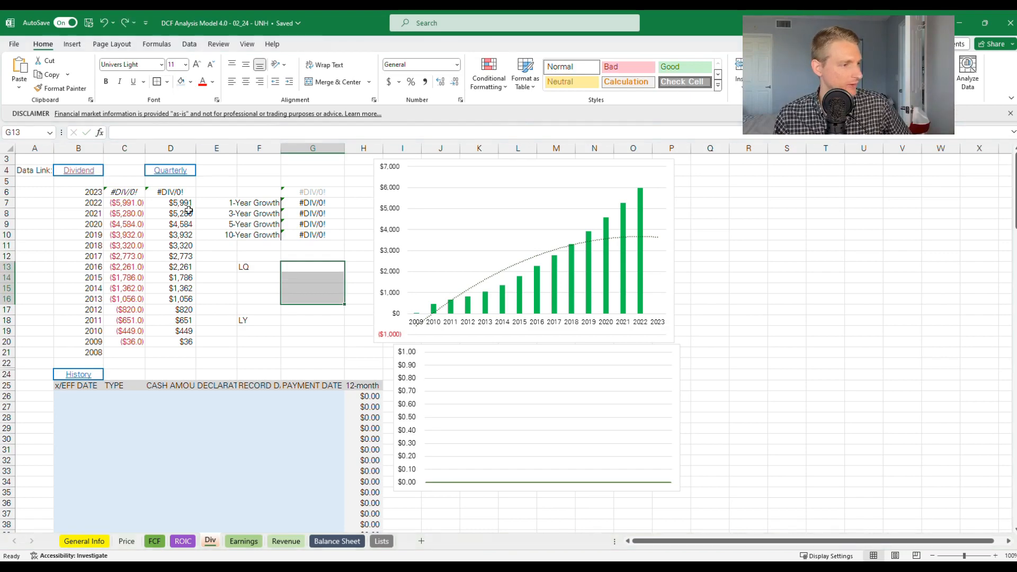
Outline the LQ range G13:G16 and the LY range G18:G21 with outside borders
drag(309, 320, 305, 352)
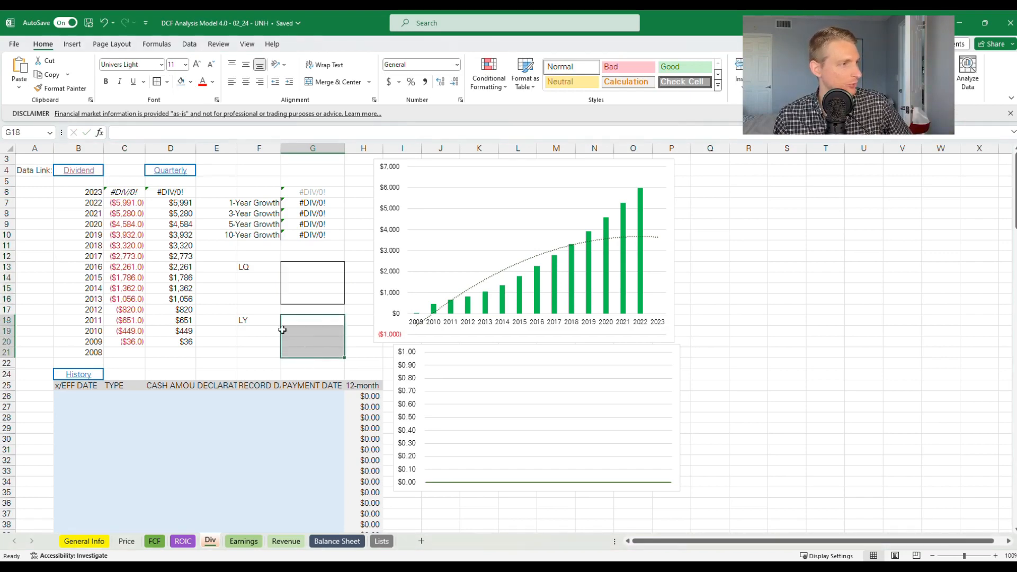
click(291, 268)
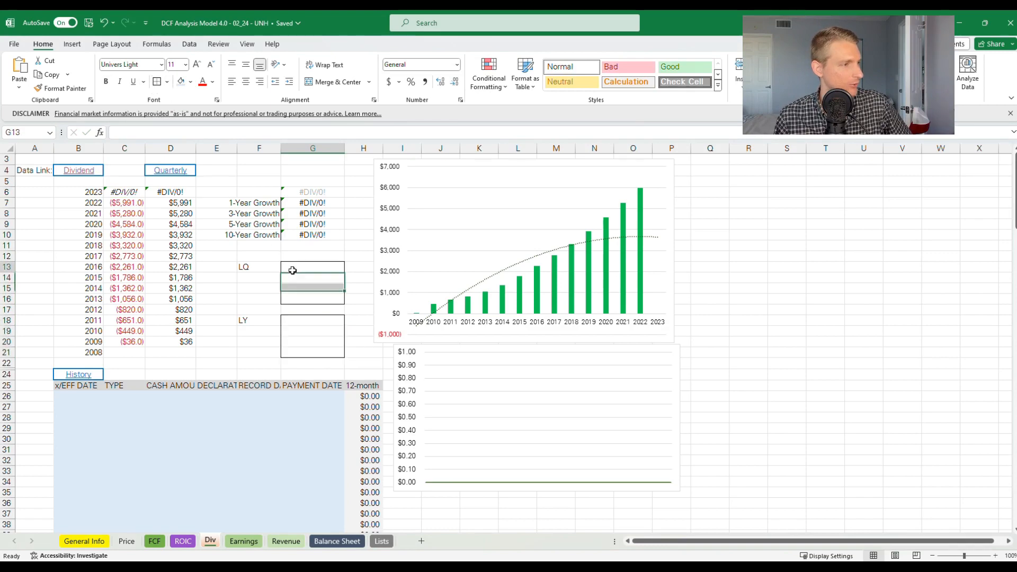
click(206, 176)
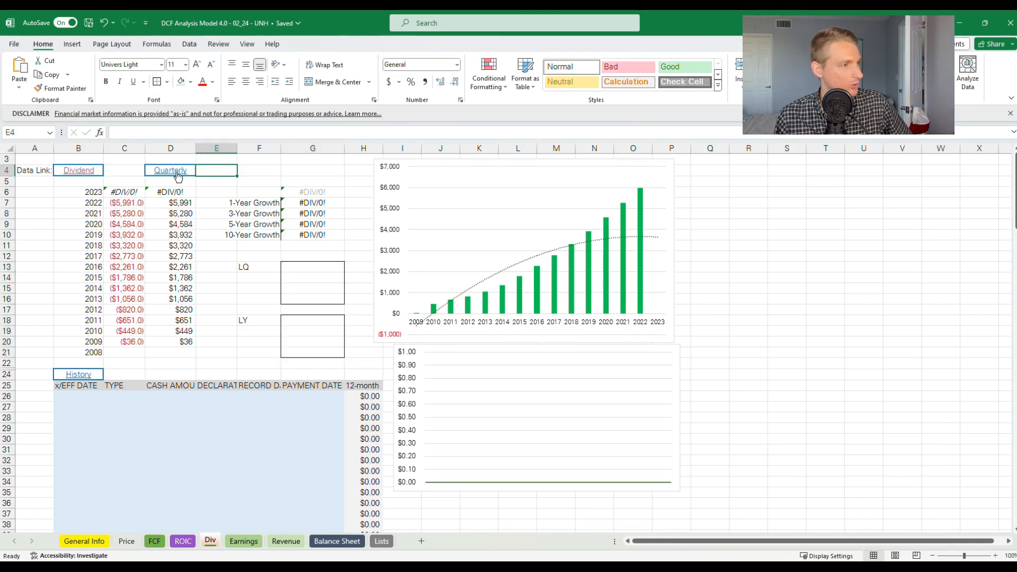
Open the Div sheet's Quarterly data link, set the cash flow statement format to Quarterly and locate the Common Stock Dividends Paid row
click(179, 171)
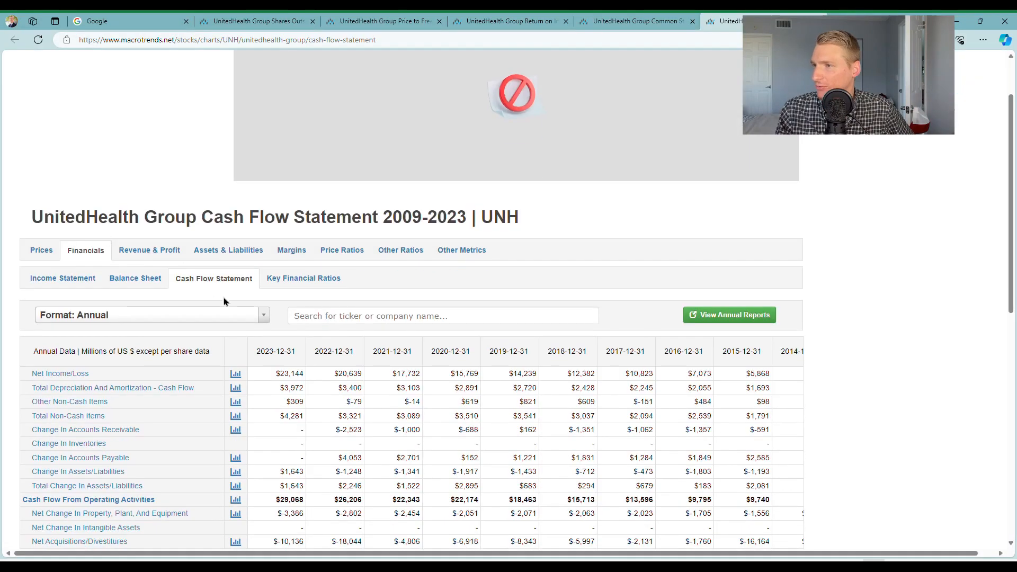
scroll(243, 339, down, 1)
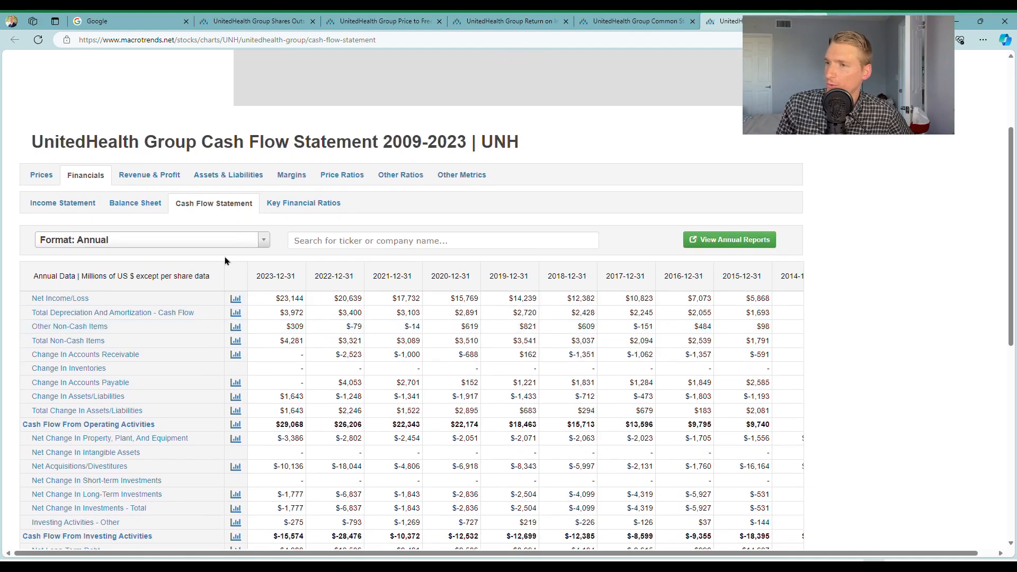
click(252, 240)
click(211, 285)
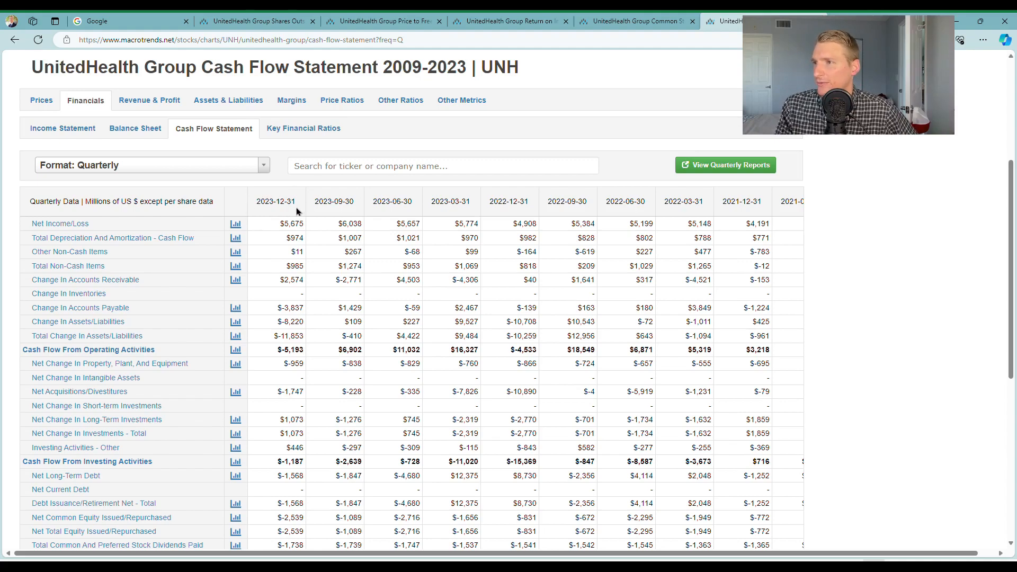
scroll(245, 213, down, 2)
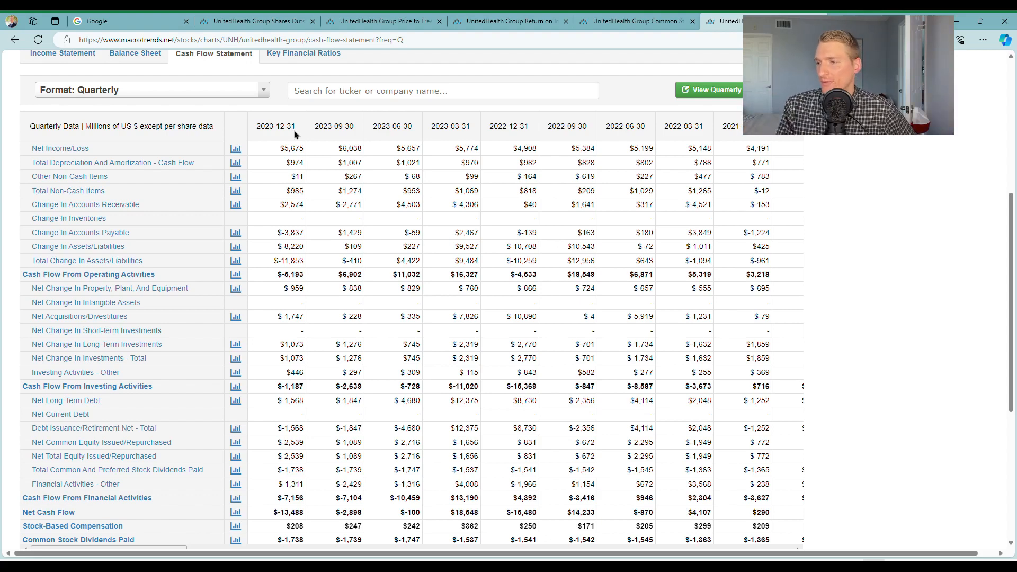
In Excel's Div sheet, enter the LQ quarterly dividends 1739, 1747 and 1537 in cells G13 to G15
key(alt+Tab)
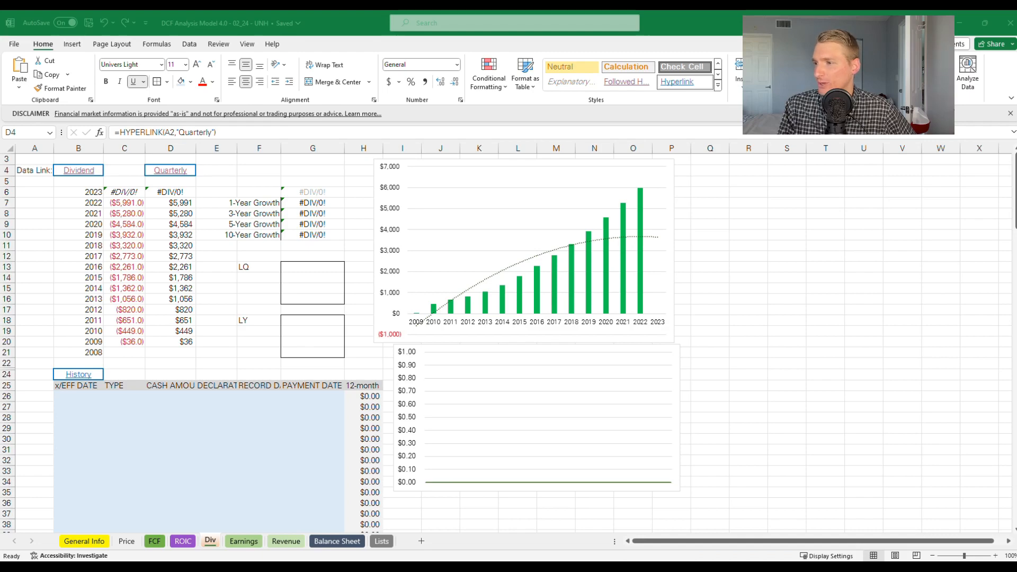
click(332, 272)
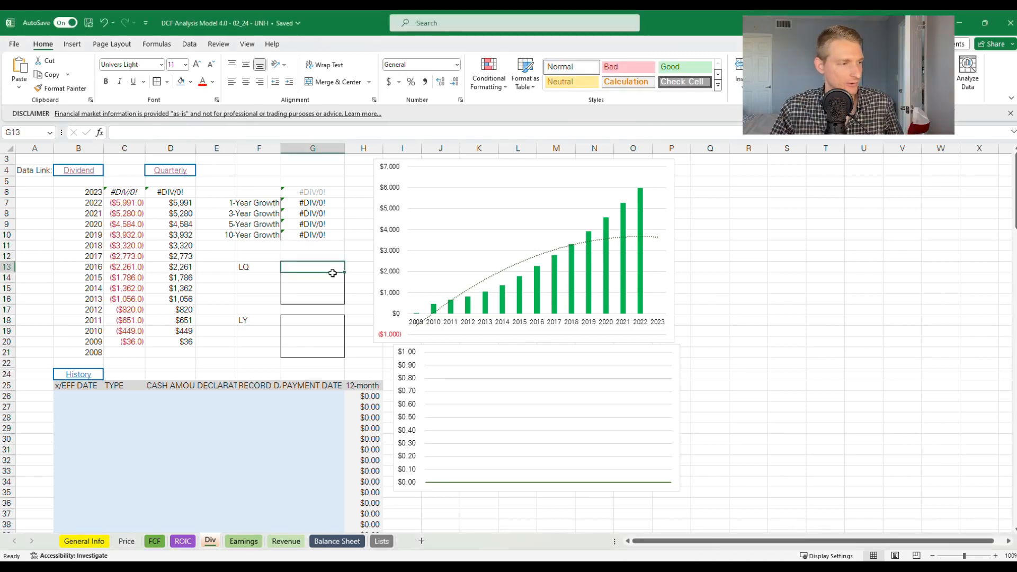
text(1738)
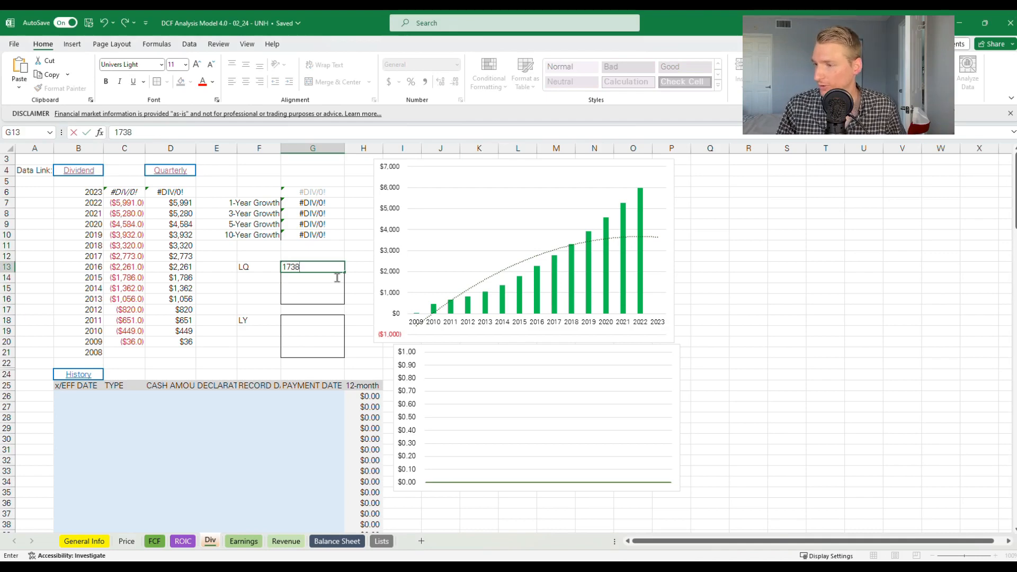
key(Escape)
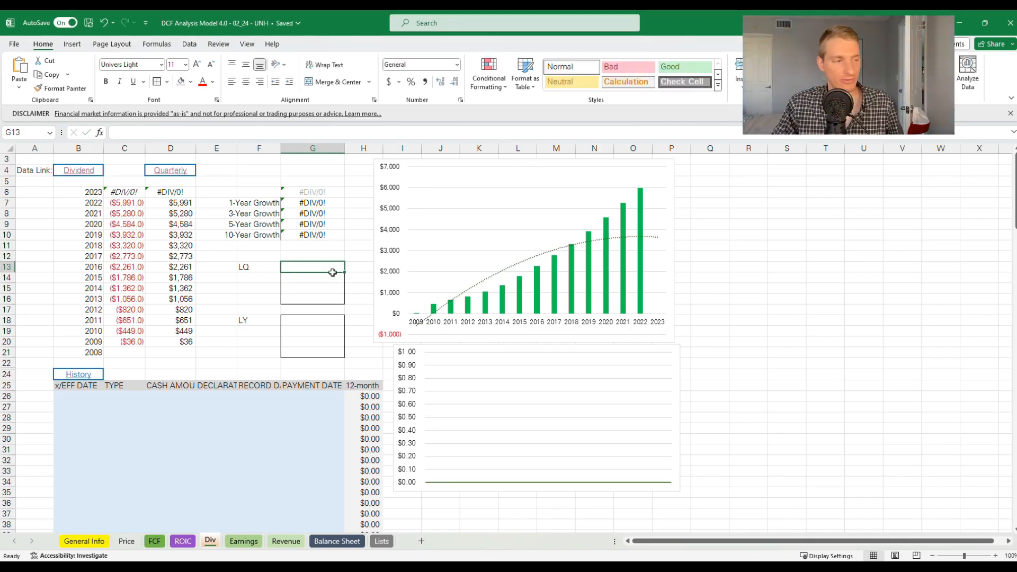
text(1739)
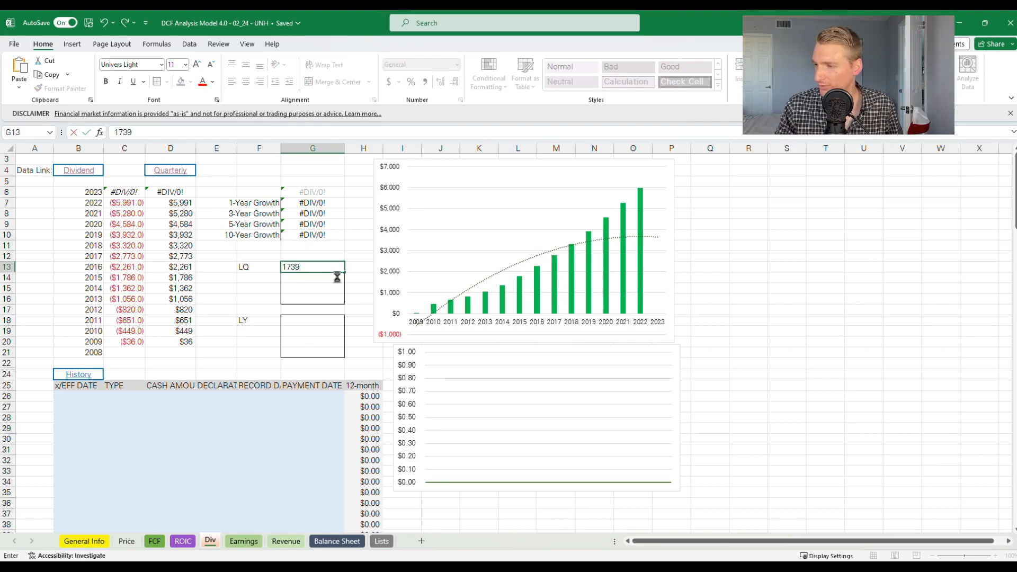
key(Return)
text(1747)
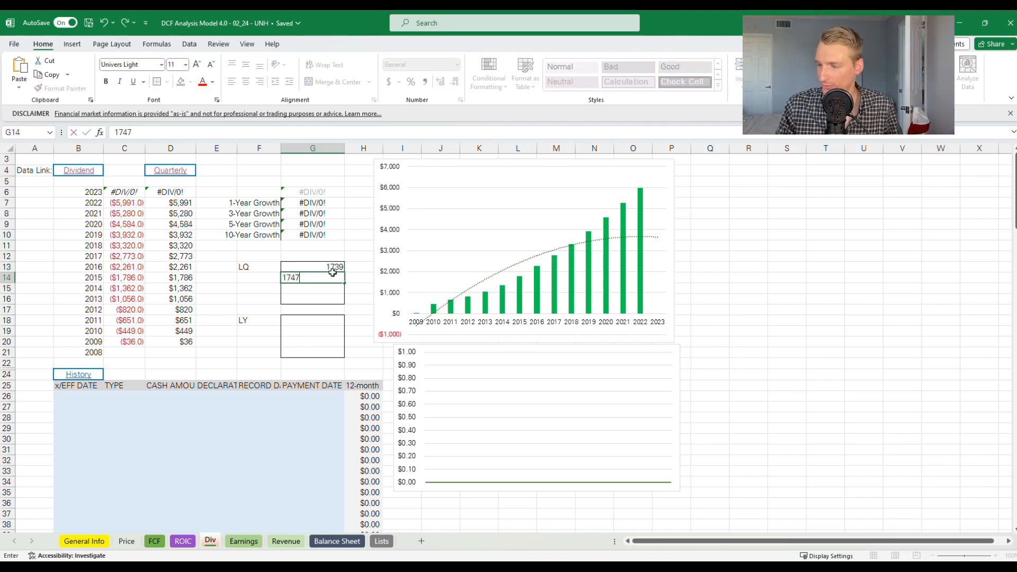
key(Return)
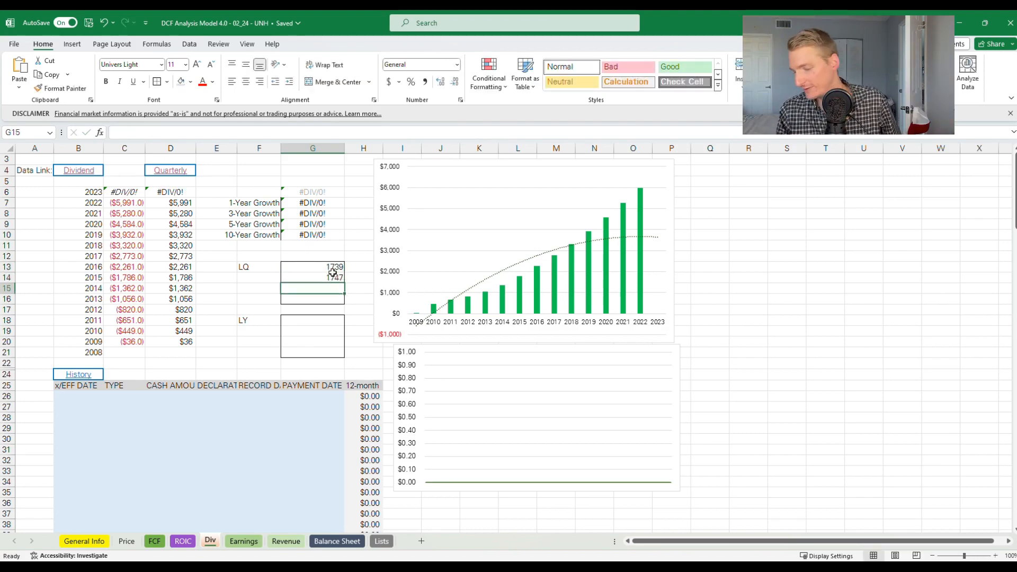
text(153)
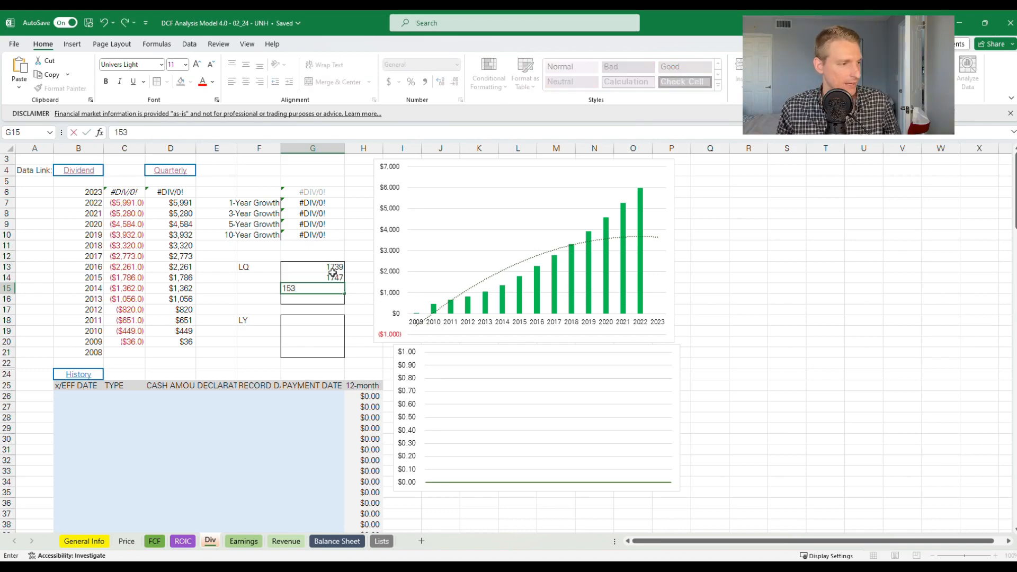
text(7)
key(Return)
Enter the prior-year LY quarterly dividends 1542, 1545 and 1363 in cells G18 to G20
key(Down)
key(Down)
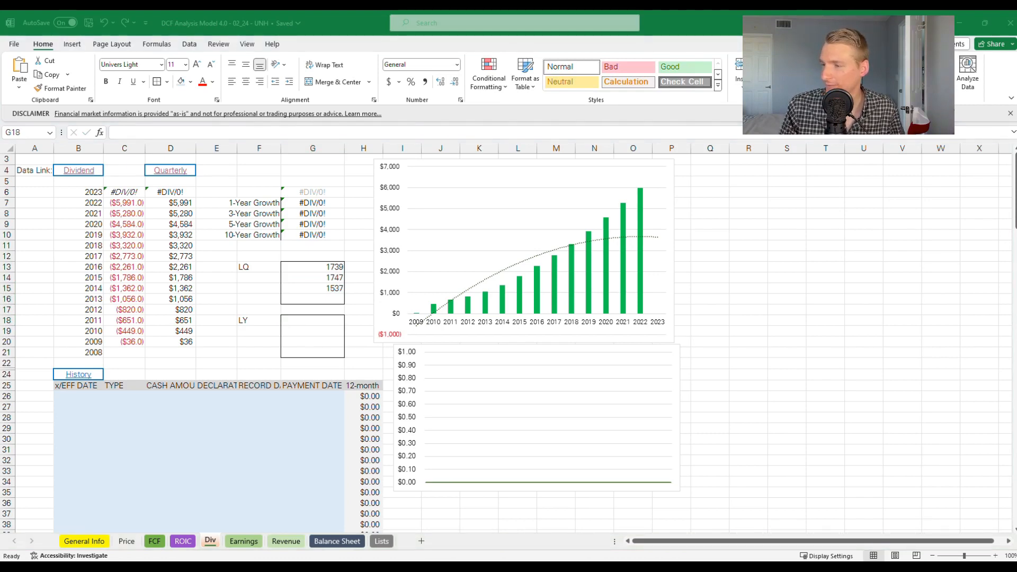
click(295, 320)
text(1542)
key(Return)
text(1545)
key(Return)
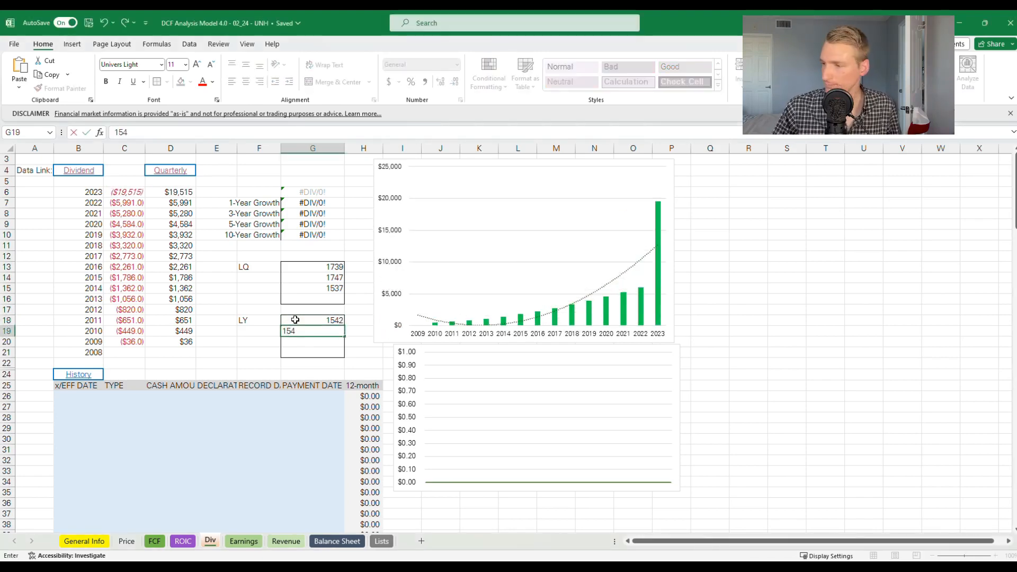
text(1)
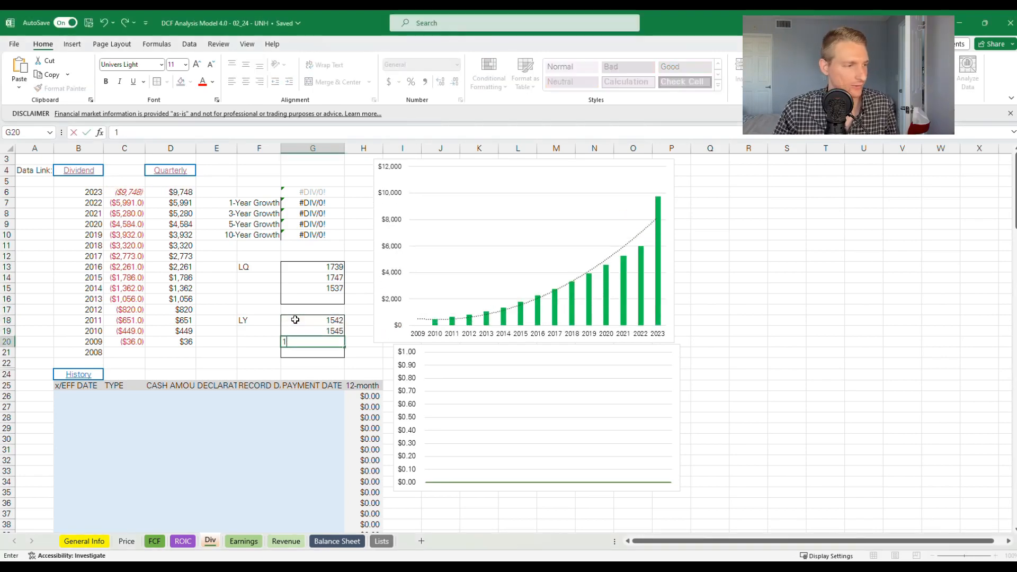
text(363)
key(Return)
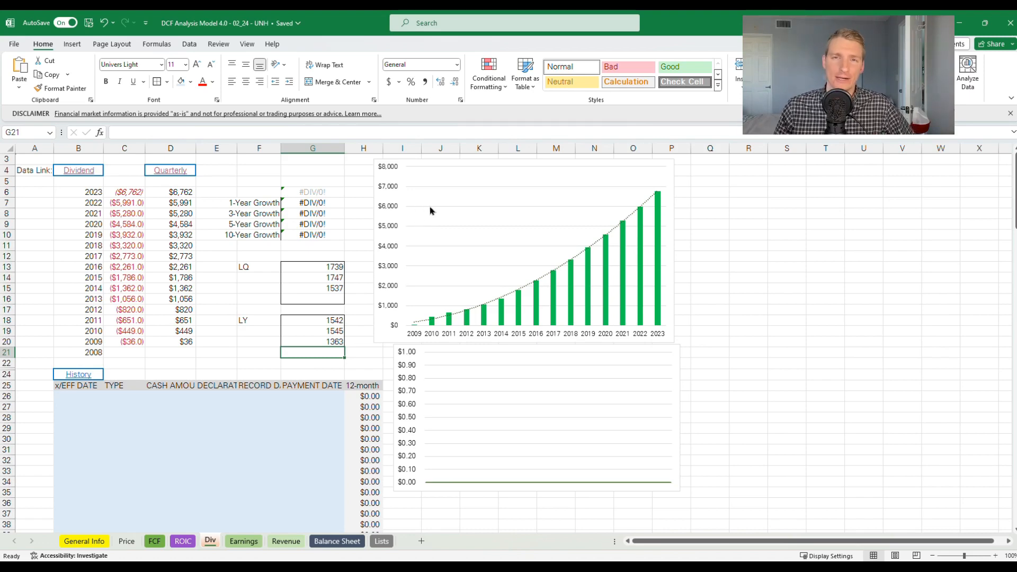
Open the Div sheet's History link to the Nasdaq dividend history page and check that it covers UnitedHealth Group
click(124, 170)
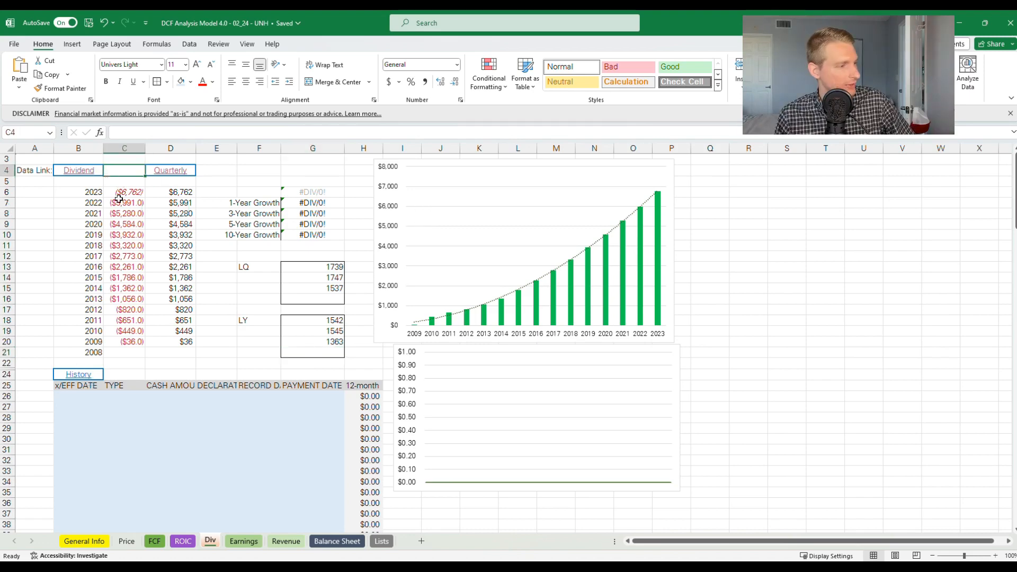
click(86, 375)
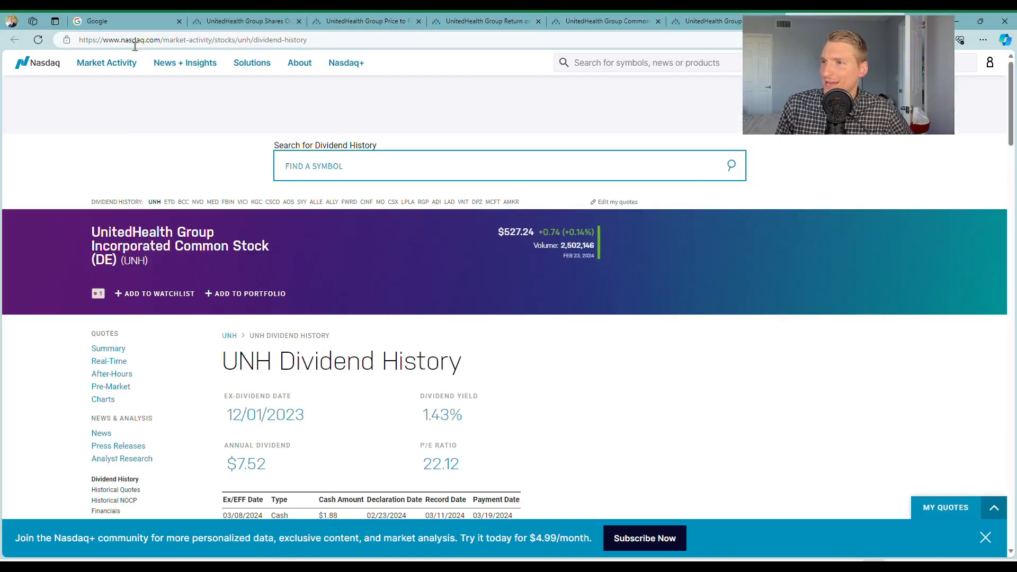
drag(222, 364, 450, 366)
scroll(452, 354, down, 1)
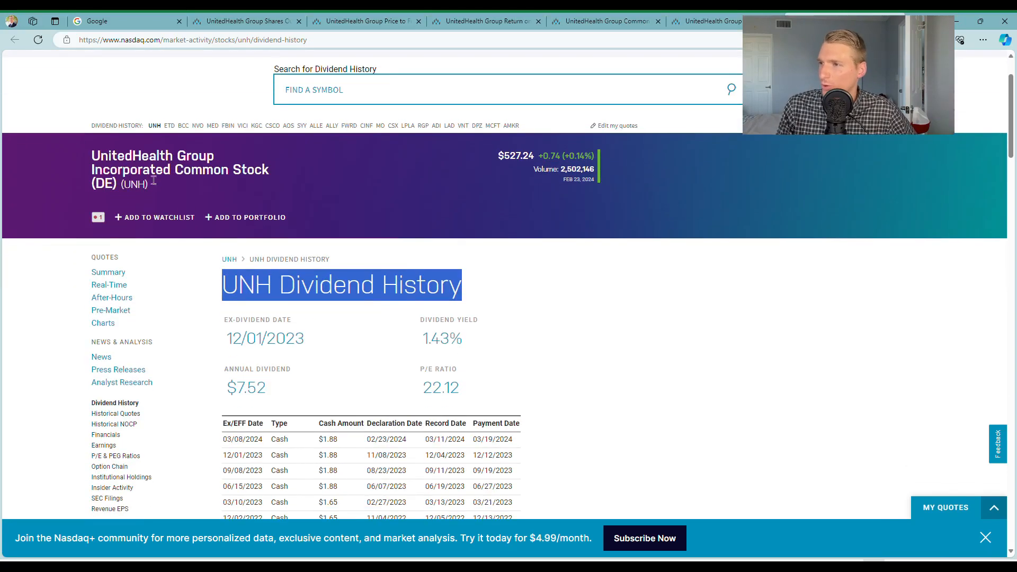
click(141, 170)
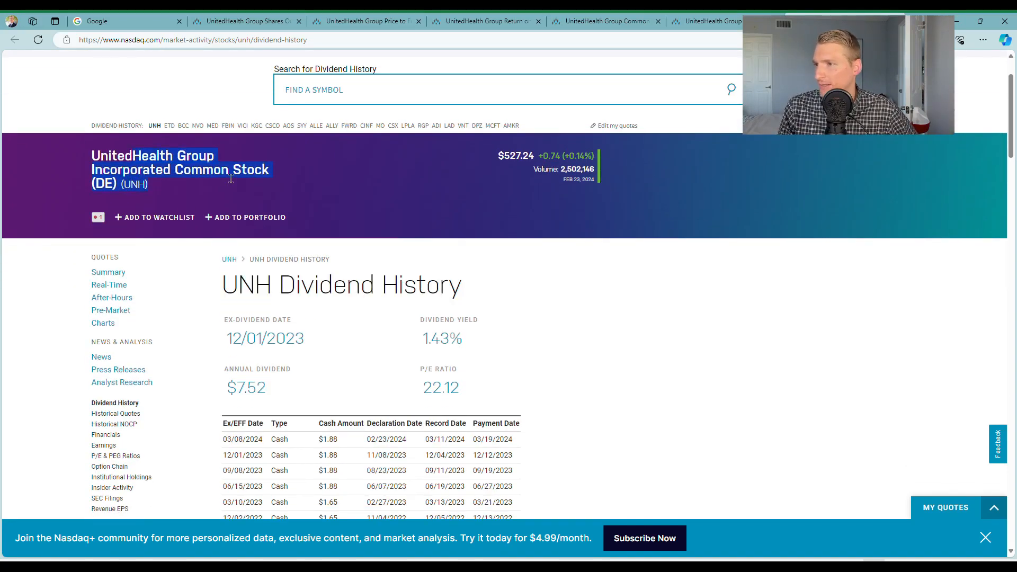
Copy all rows of Nasdaq's UNH dividend history table and paste them into Excel's Div sheet starting at cell B26
scroll(263, 280, down, 3)
scroll(249, 254, down, 1)
drag(231, 220, 518, 163)
key(alt+Tab)
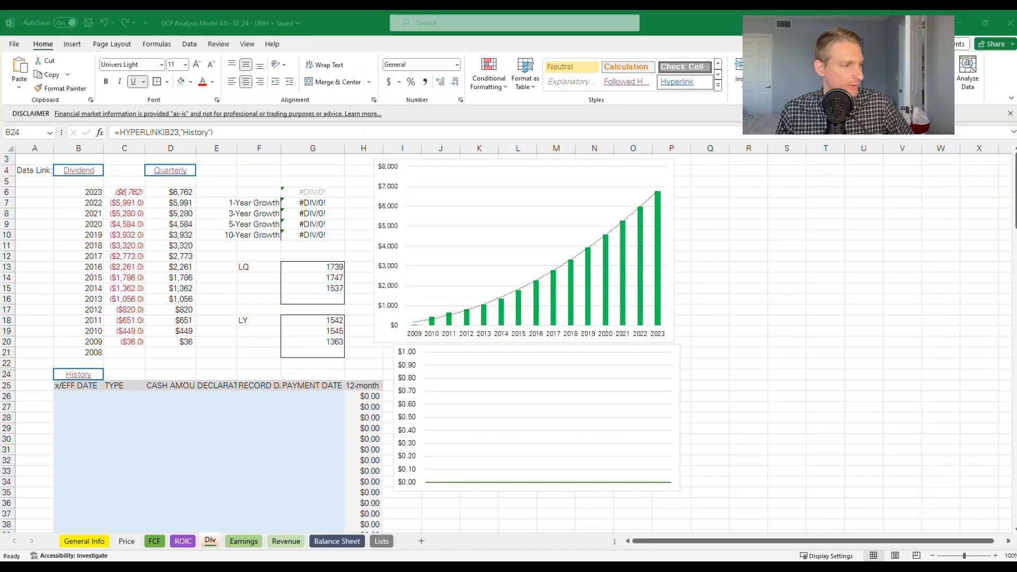
click(74, 398)
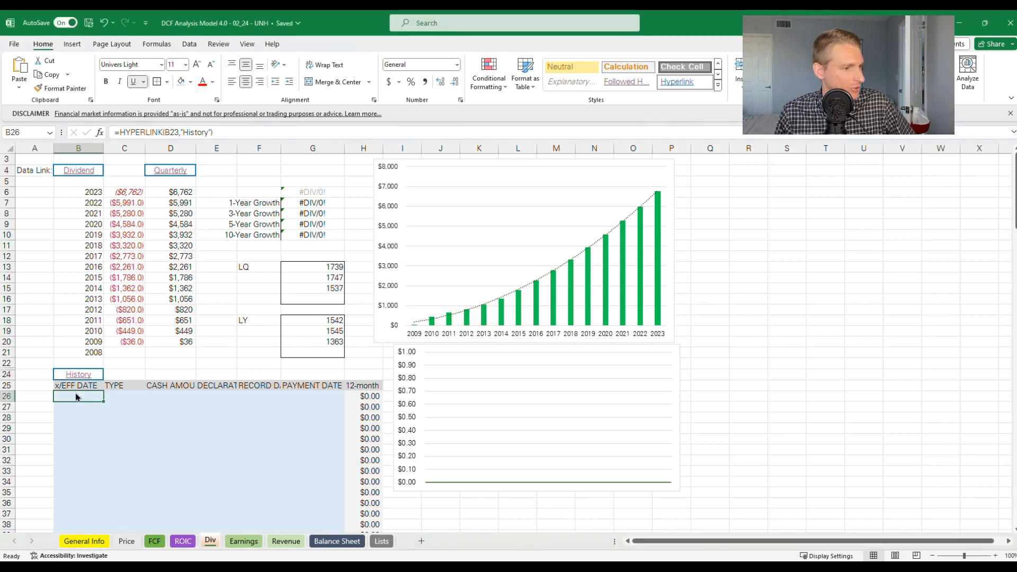
key(ctrl+v)
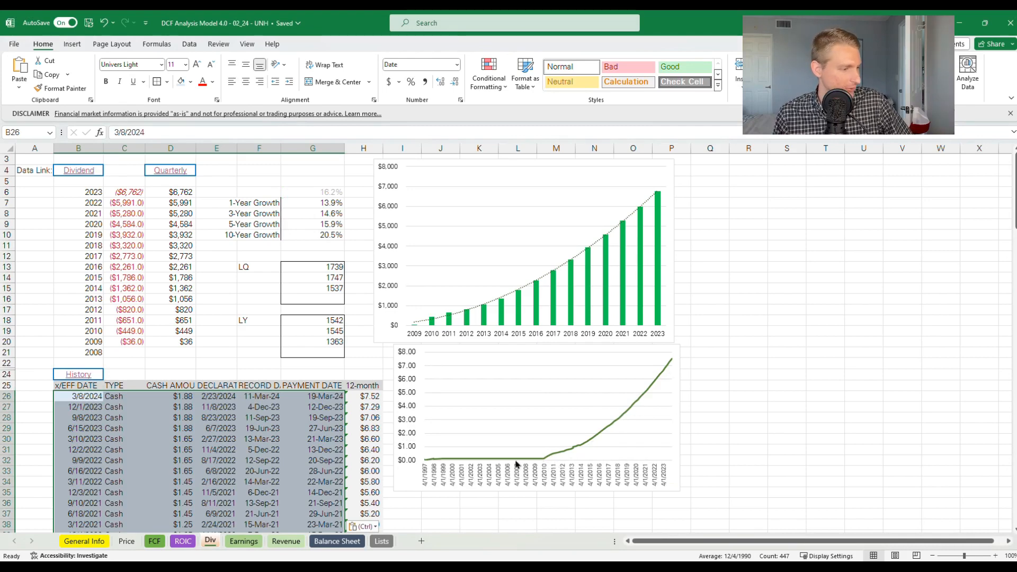
Follow the Earnings sheet's Net Income link, copy the quarterly net income from 2023-12-31 to 2009-03-31 and paste it at Earnings cell B6
click(235, 542)
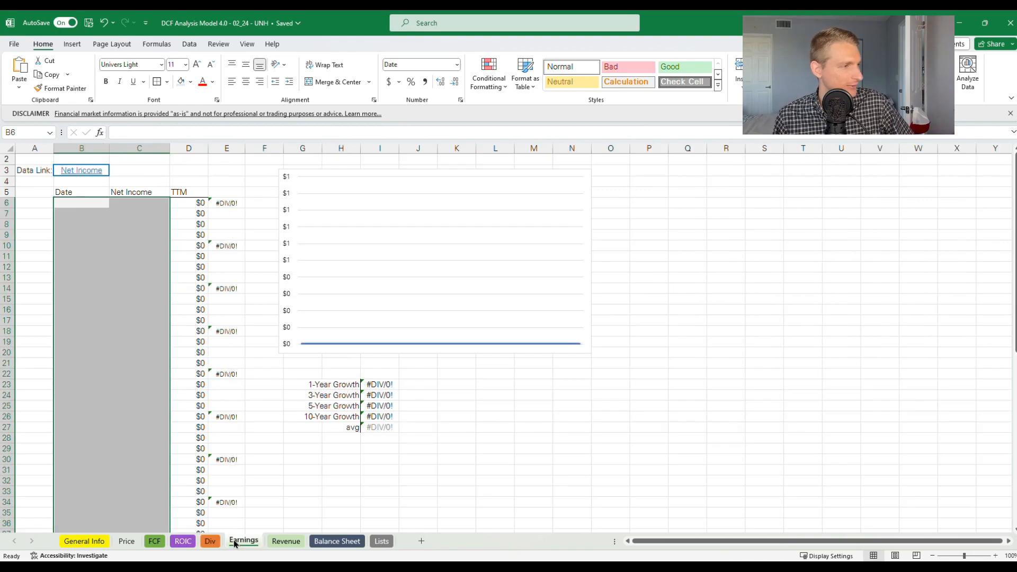
click(93, 175)
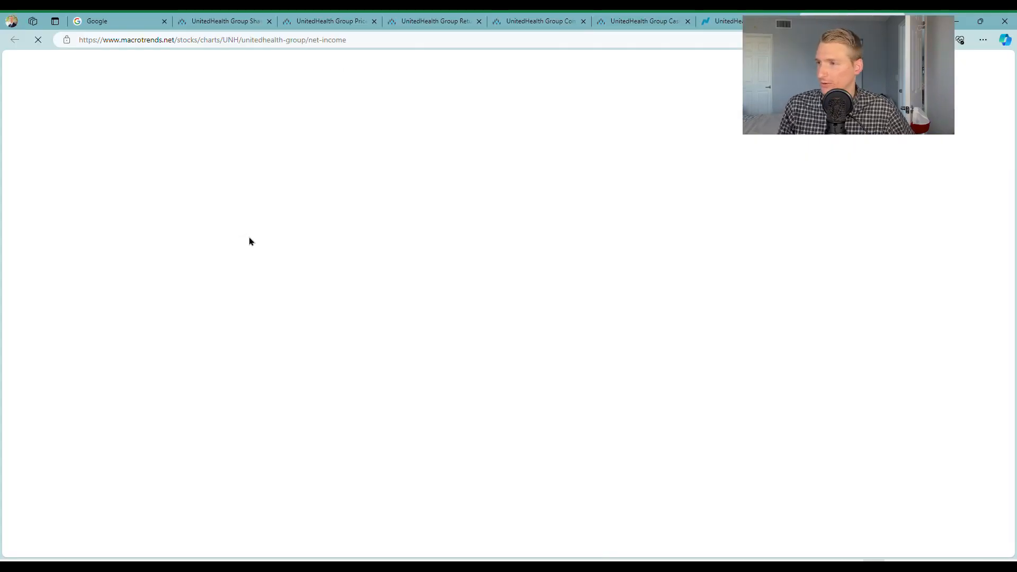
scroll(284, 238, down, 12)
scroll(282, 242, down, 10)
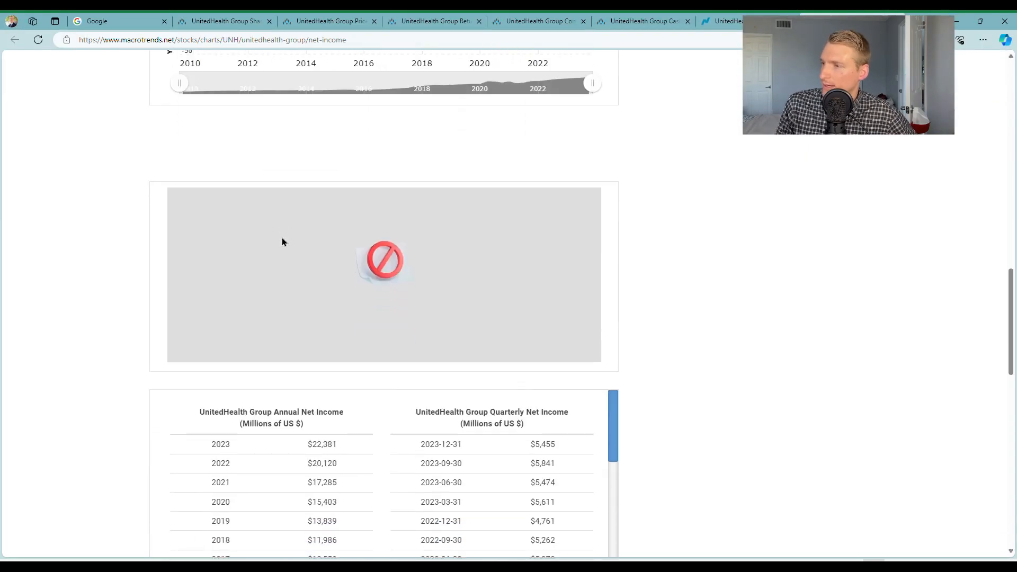
drag(421, 138, 548, 338)
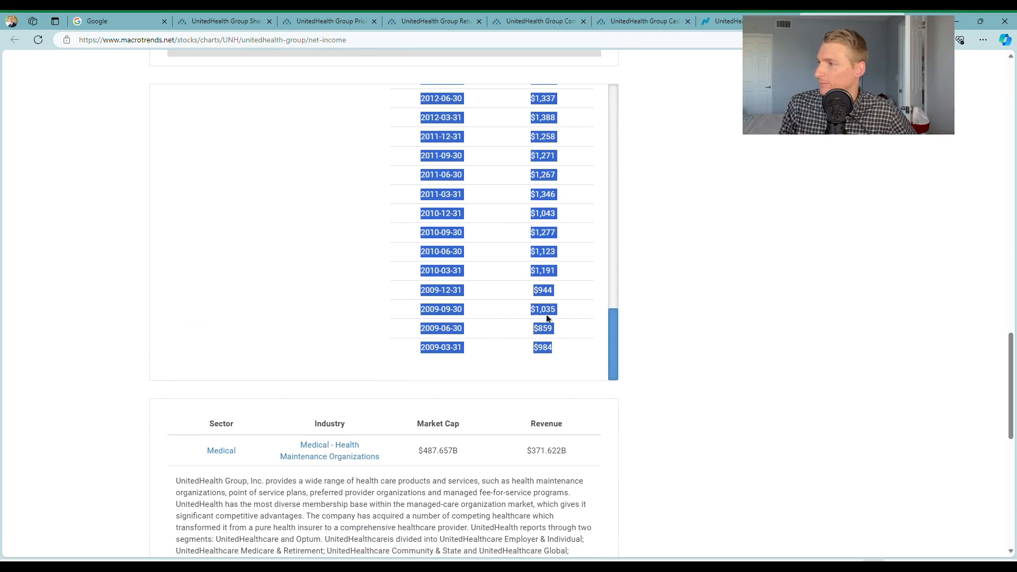
key(alt+Tab)
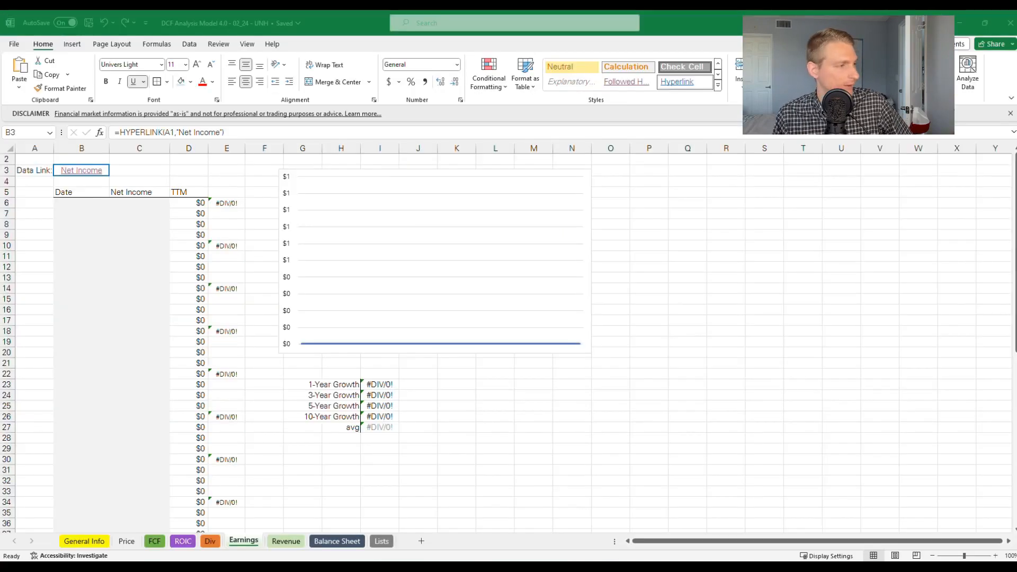
click(84, 204)
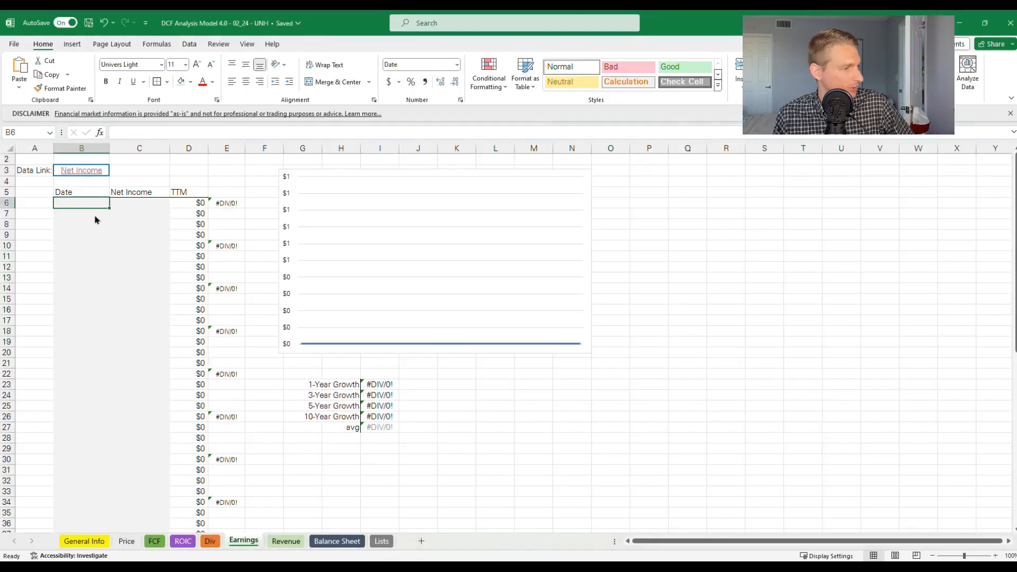
key(ctrl+v)
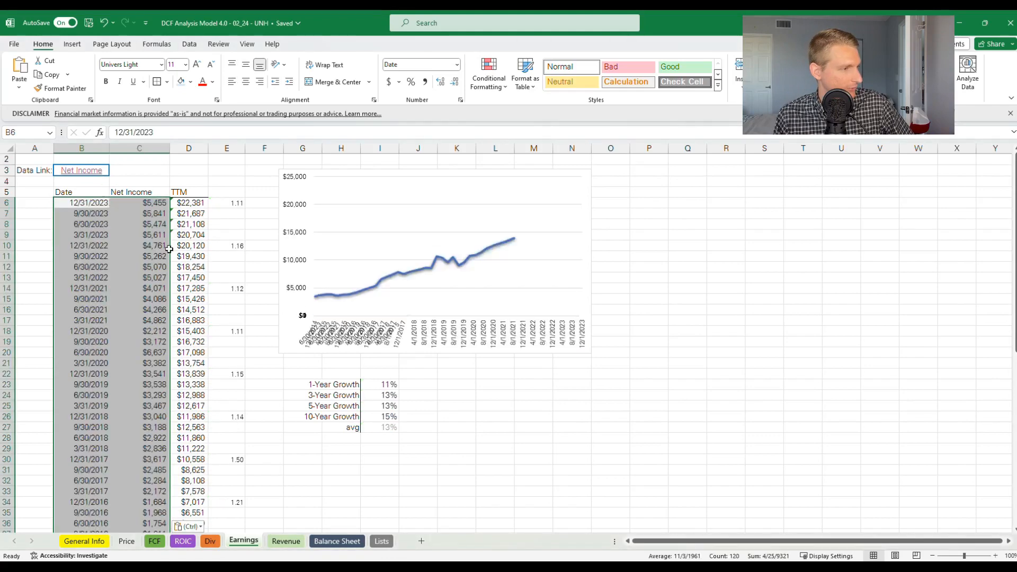
Check the source URL formula in A1 of the Revenue sheet and open its Revenue data link on Macrotrends
click(286, 541)
click(82, 189)
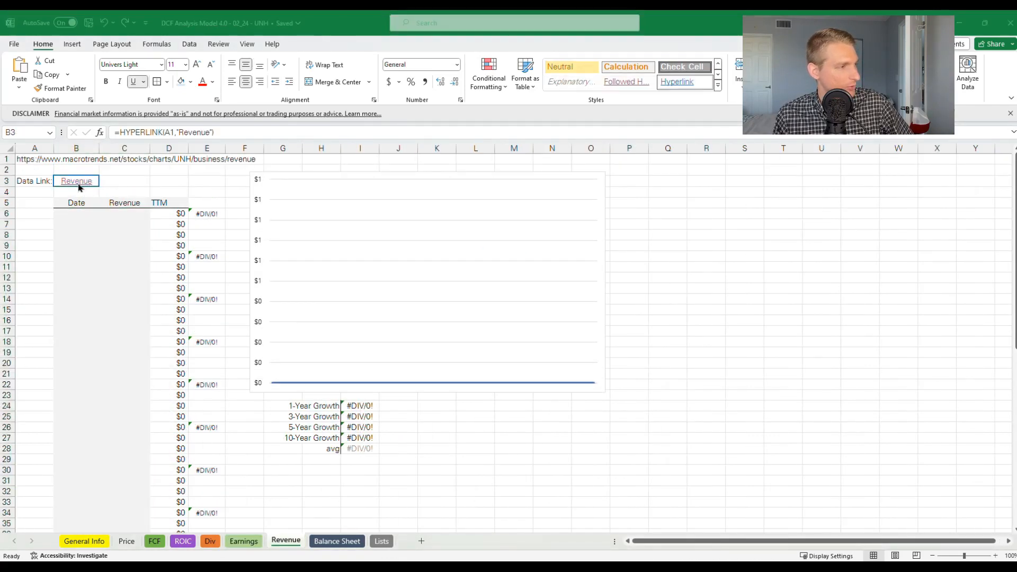
click(36, 163)
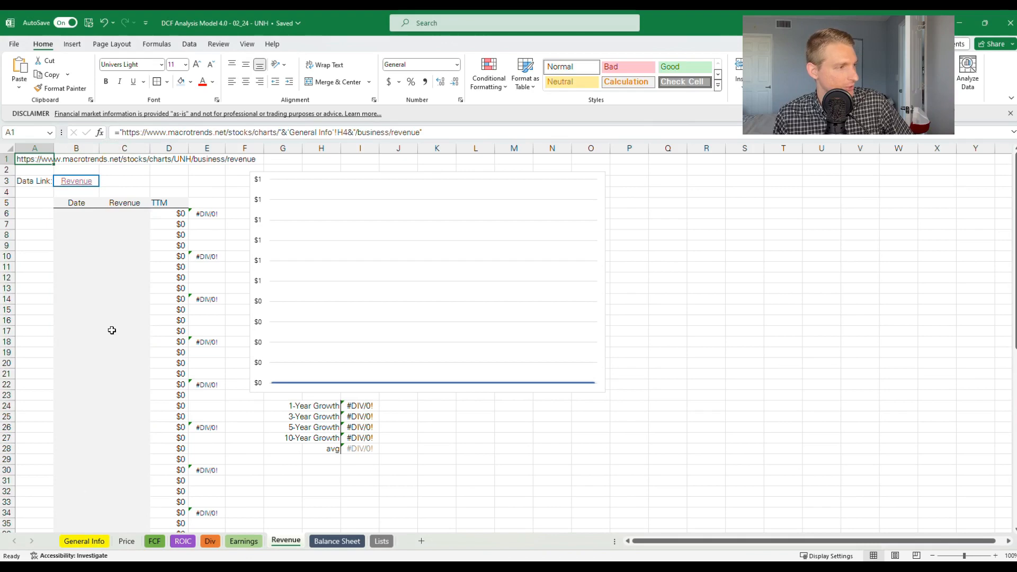
click(38, 169)
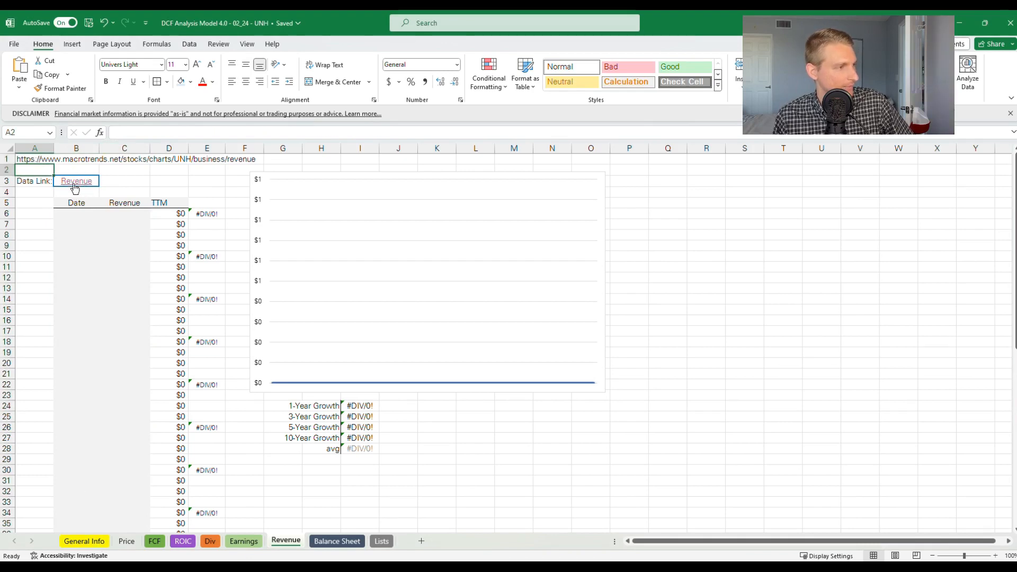
key(Down)
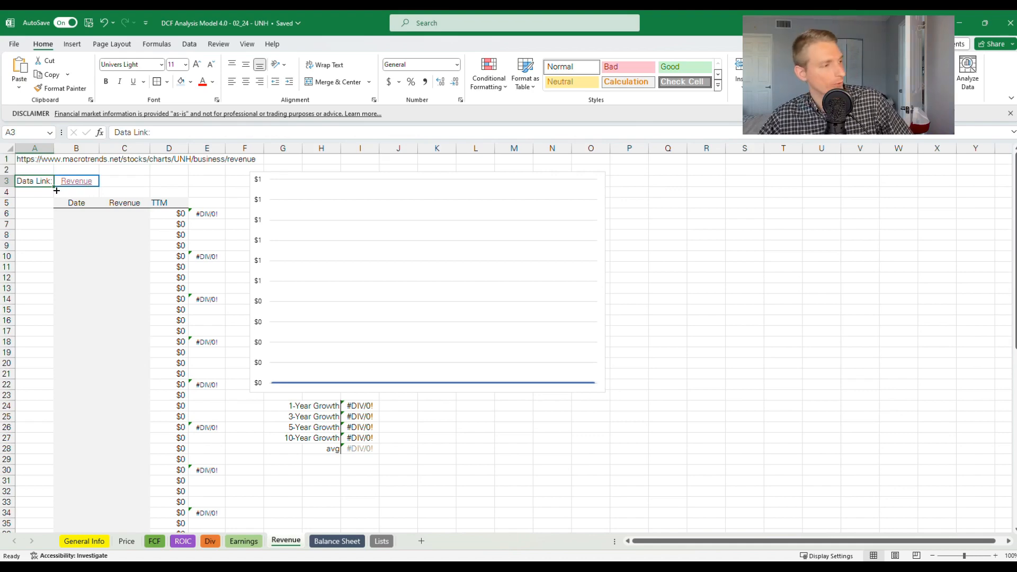
key(Right)
click(78, 183)
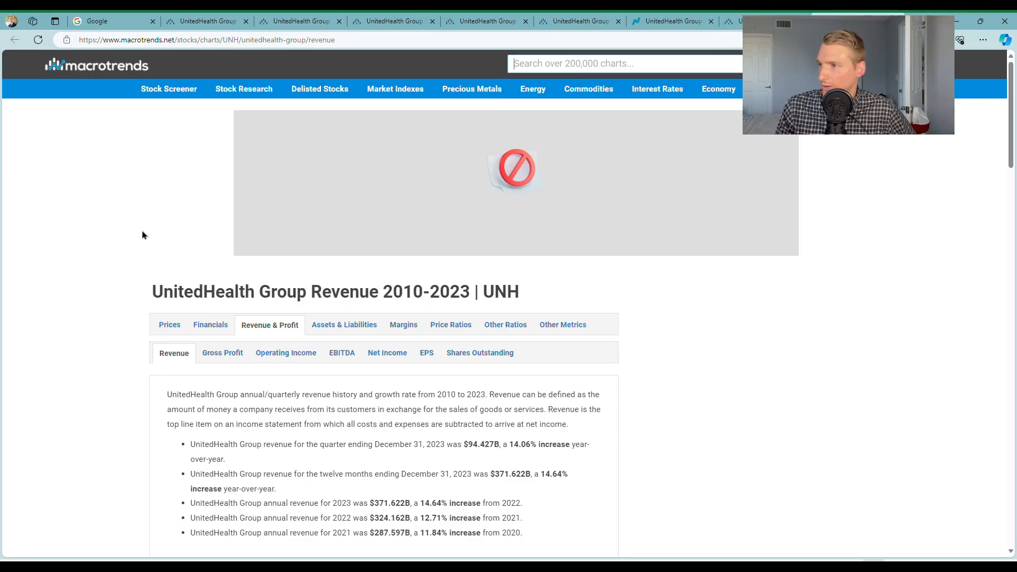
Copy the full quarterly revenue table from Macrotrends and paste it into Excel's Revenue sheet starting at cell B6
scroll(192, 307, down, 3)
scroll(194, 302, down, 17)
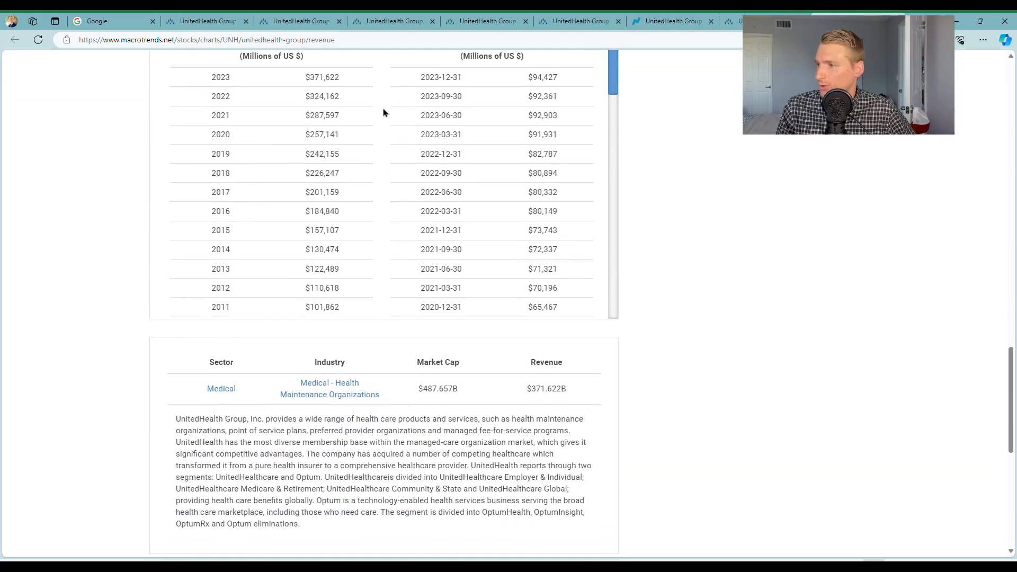
drag(420, 76, 565, 291)
key(alt+Tab)
click(82, 217)
key(ctrl+v)
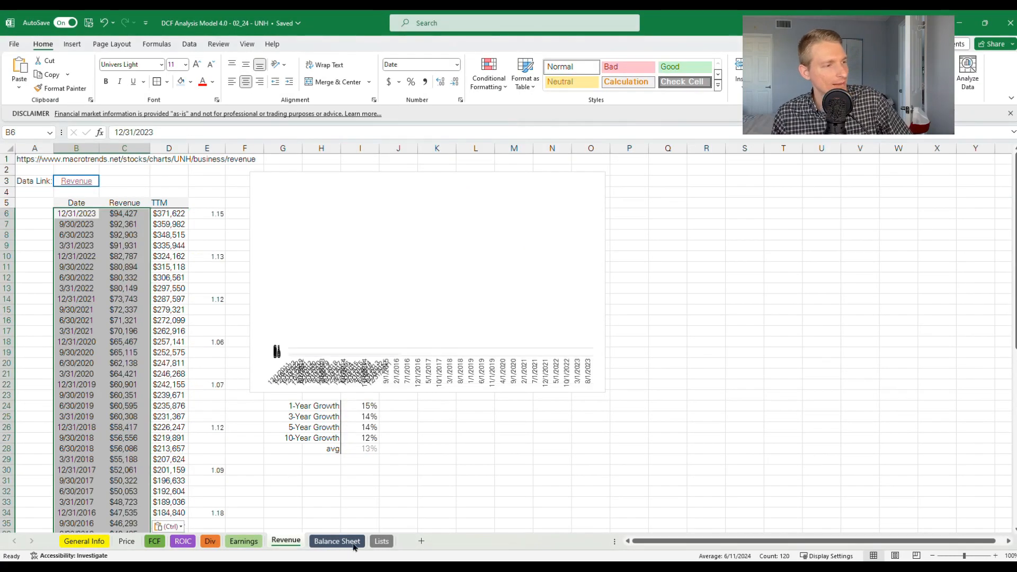
click(440, 492)
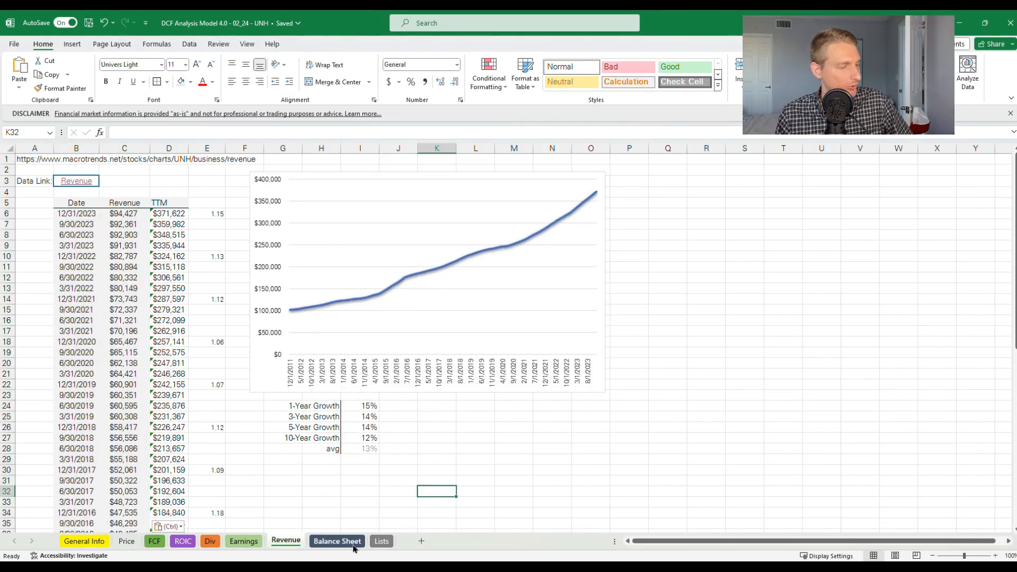
Follow the Balance Sheet sheet's data link to Macrotrends and switch UnitedHealth's balance sheet table to the quarterly format
click(337, 541)
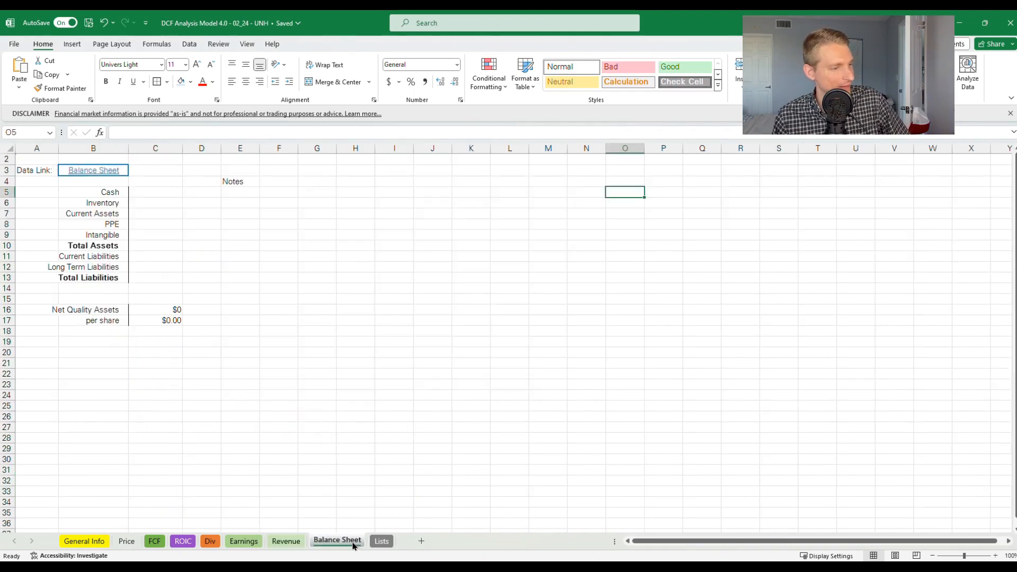
click(84, 175)
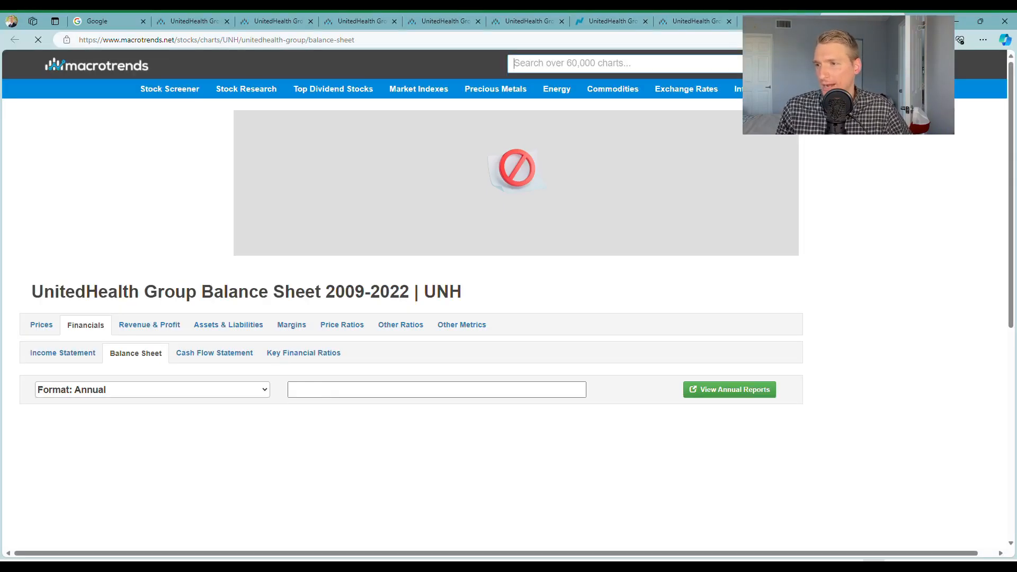
scroll(132, 254, down, 2)
scroll(136, 253, down, 2)
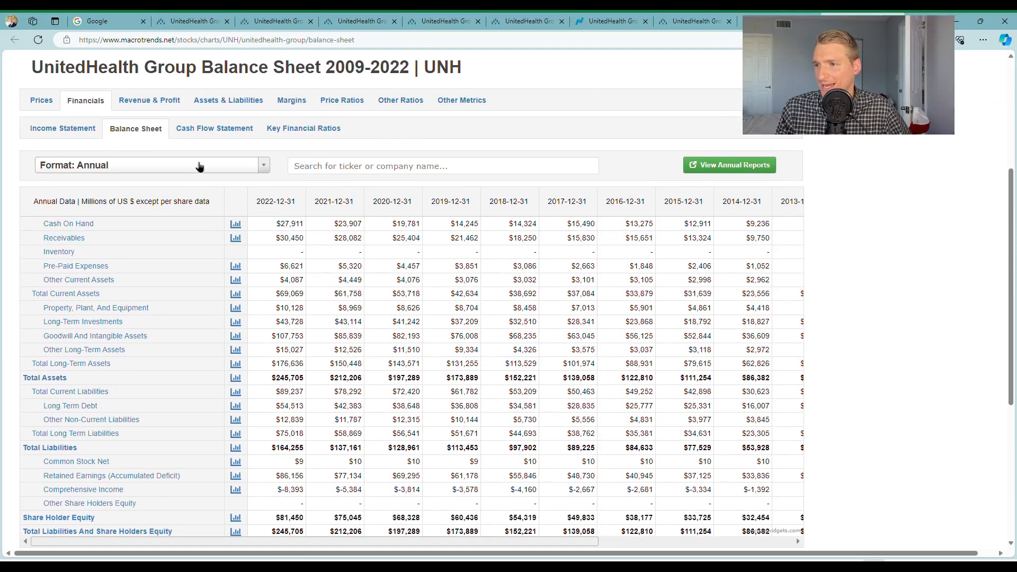
click(111, 168)
click(112, 202)
scroll(111, 205, down, 3)
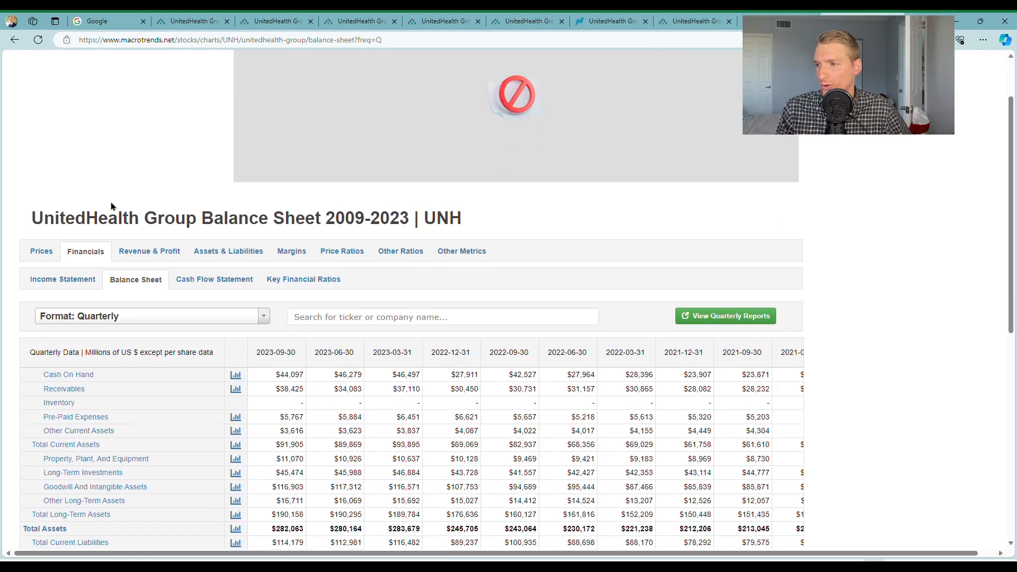
scroll(111, 205, down, 2)
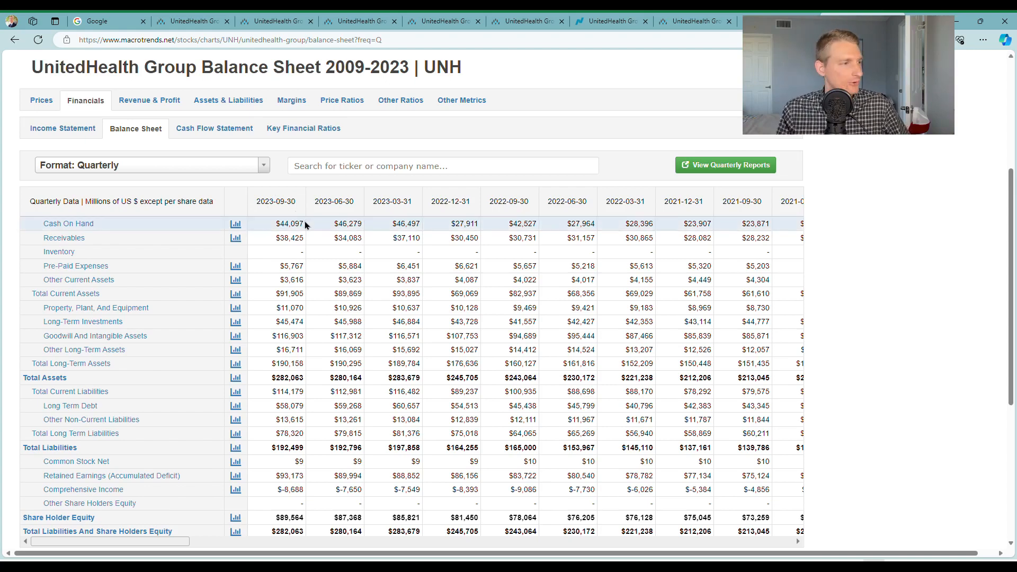
Switch back to Excel and enter cash of 44097, inventory of 0 and current assets of 91900 in C5:C7 of the Balance Sheet
key(alt+Tab)
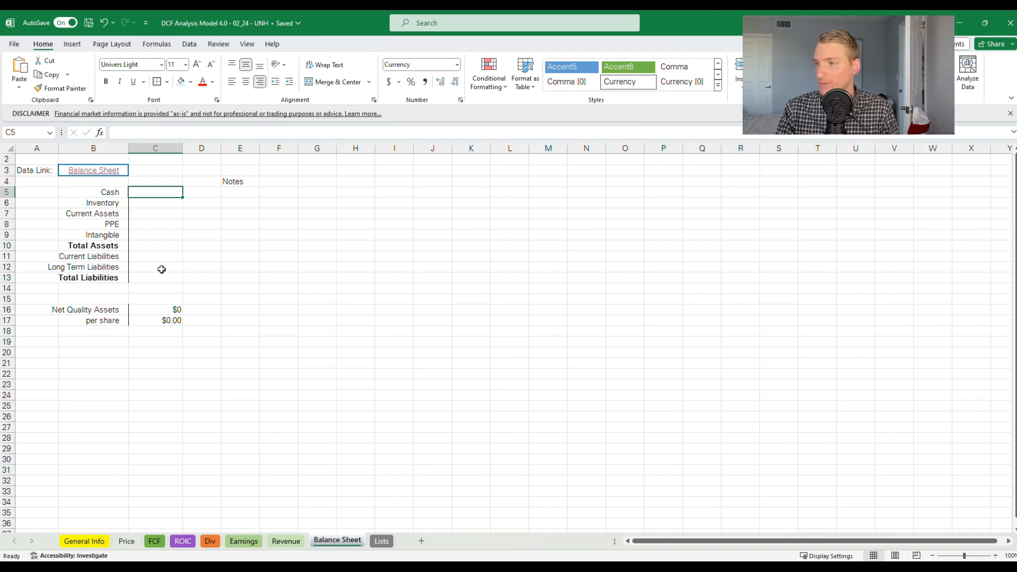
text(44097)
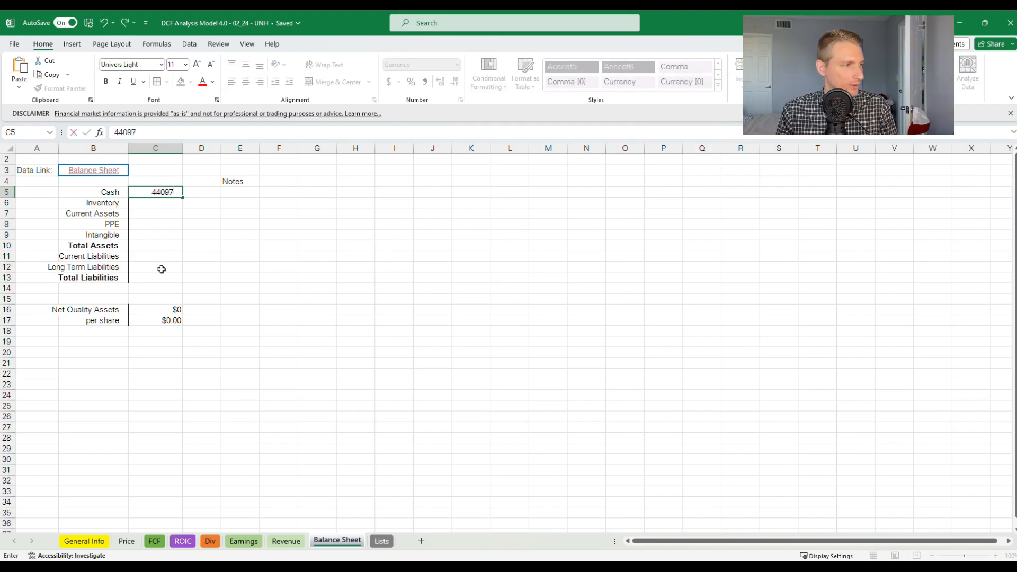
key(Return)
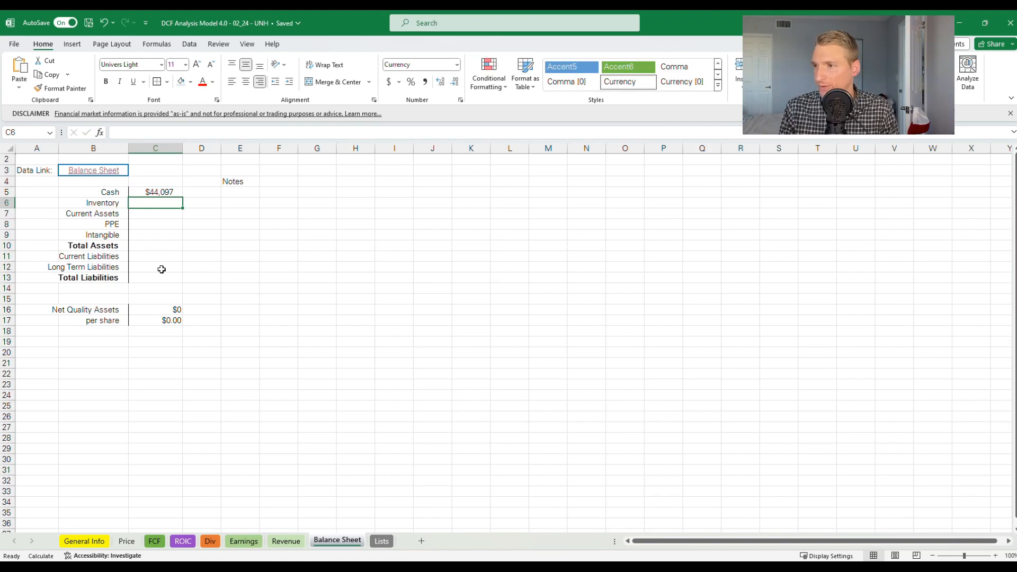
text(0)
key(Return)
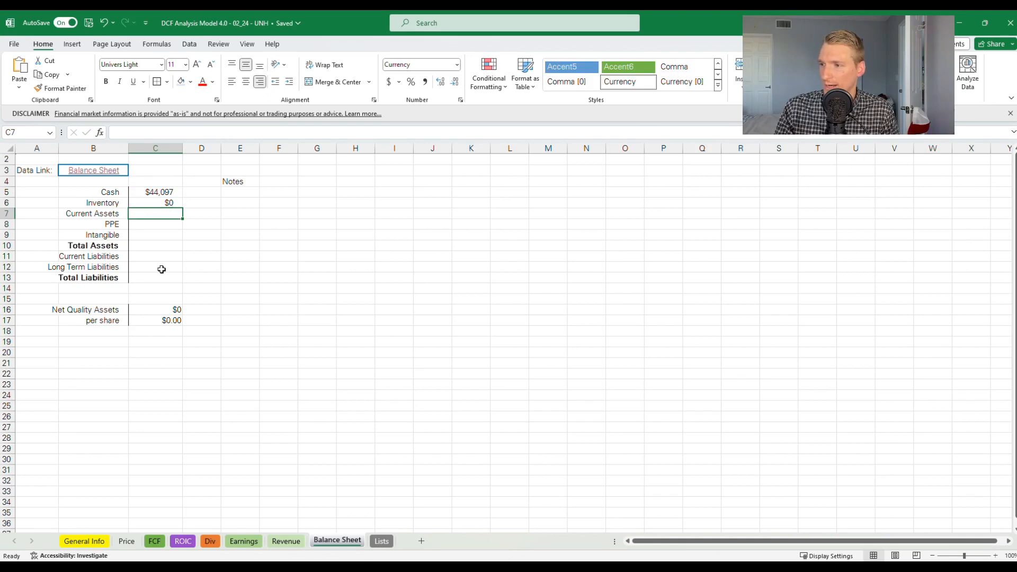
text(91900)
key(Return)
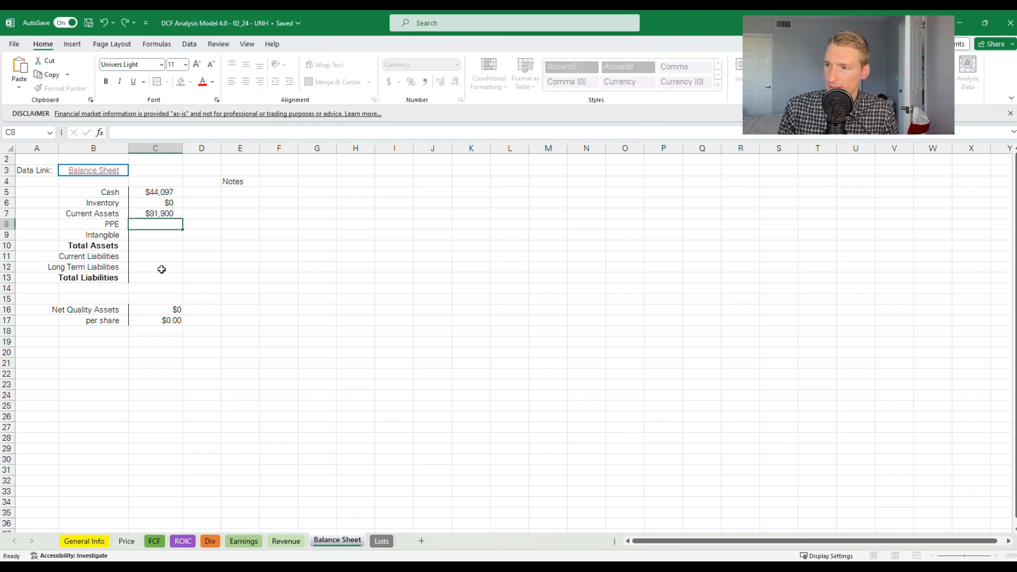
Enter PPE of 11000, intangibles of 117000 and total assets of 282000 in cells C8 to C10
text(110000)
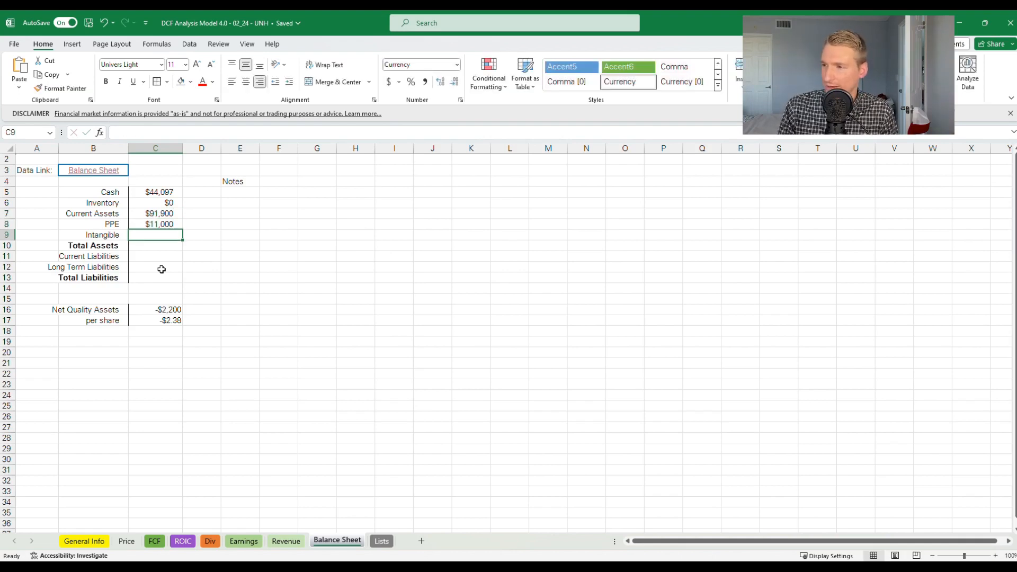
text(1)
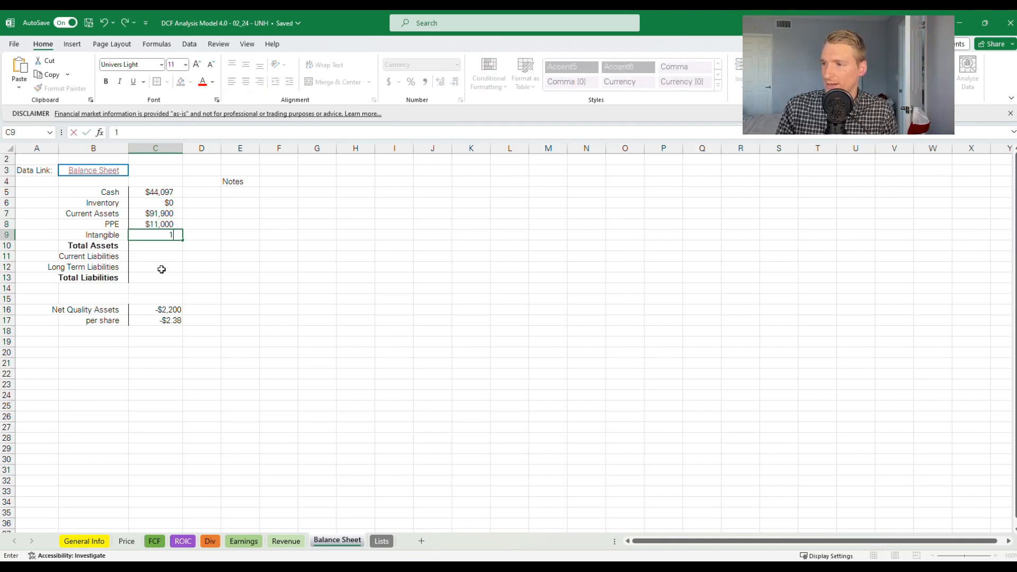
text(17,000)
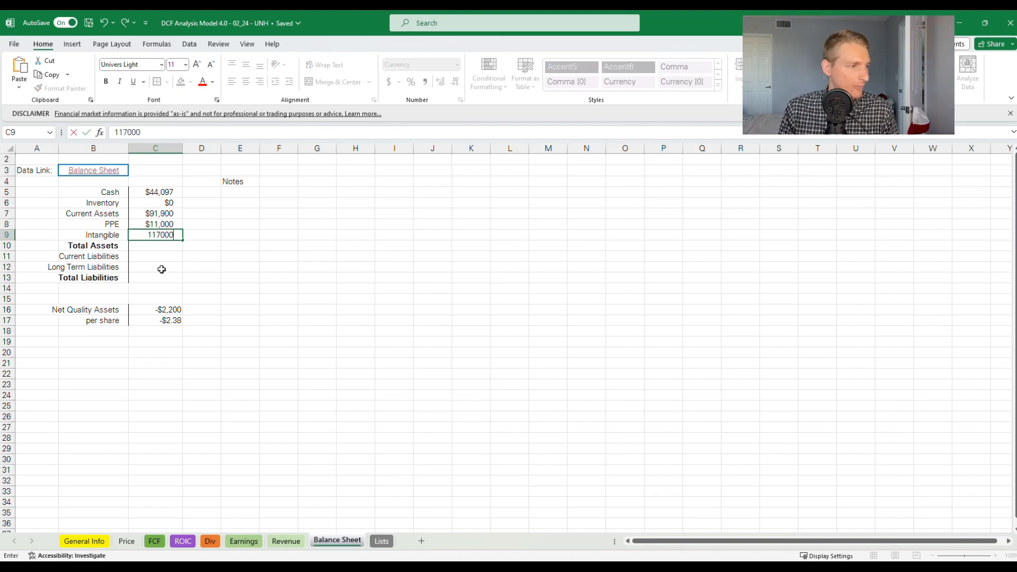
key(Return)
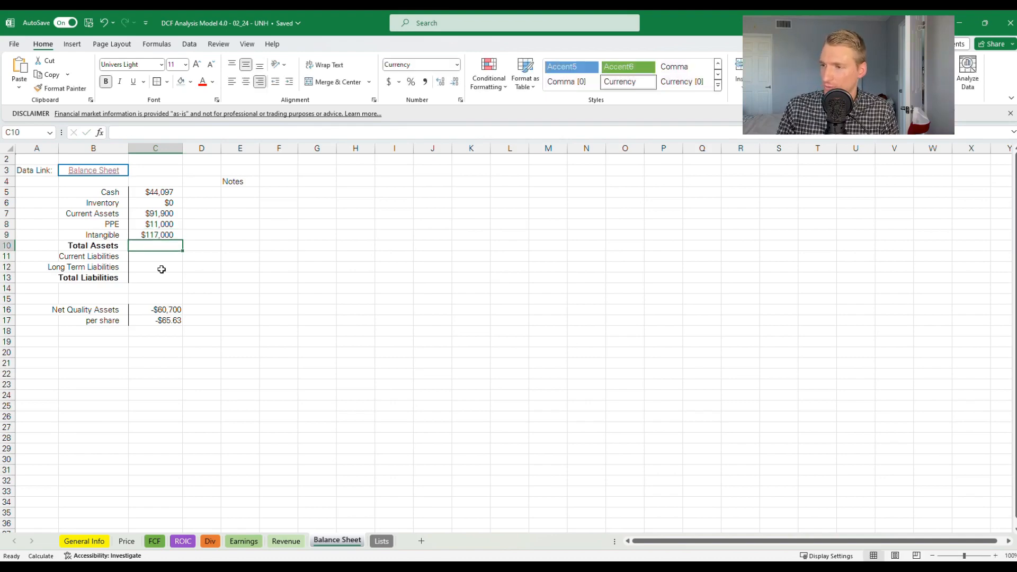
text(282000)
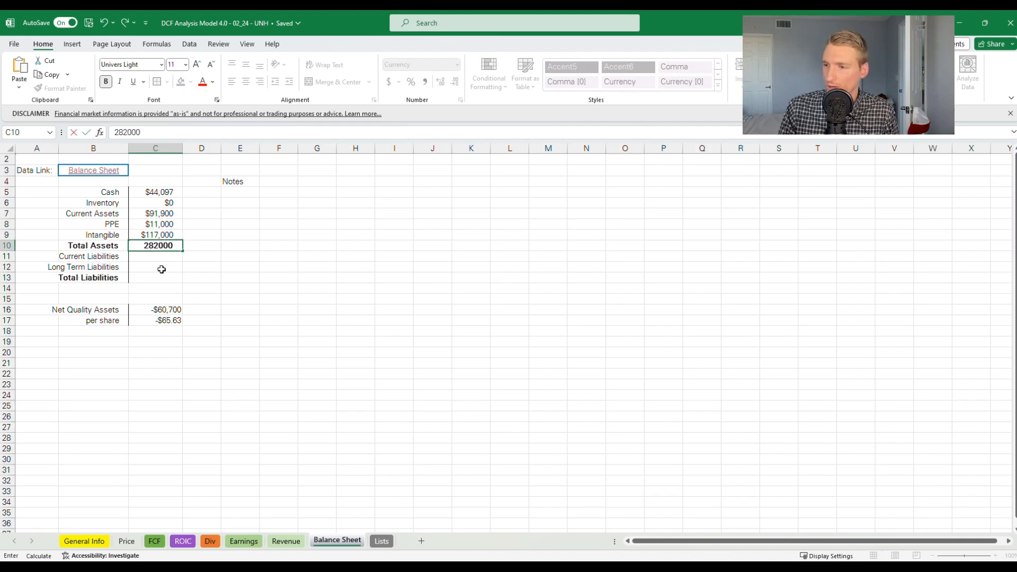
key(Return)
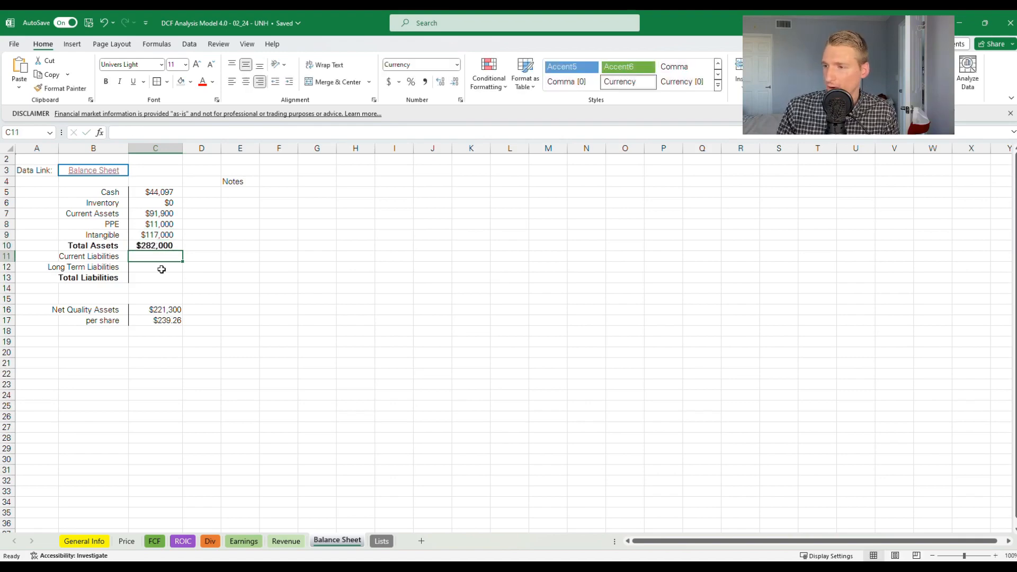
Enter current liabilities of 114180, long-term liabilities of 78320 and total liabilities of 192500 in cells C11 to C13
text(114)
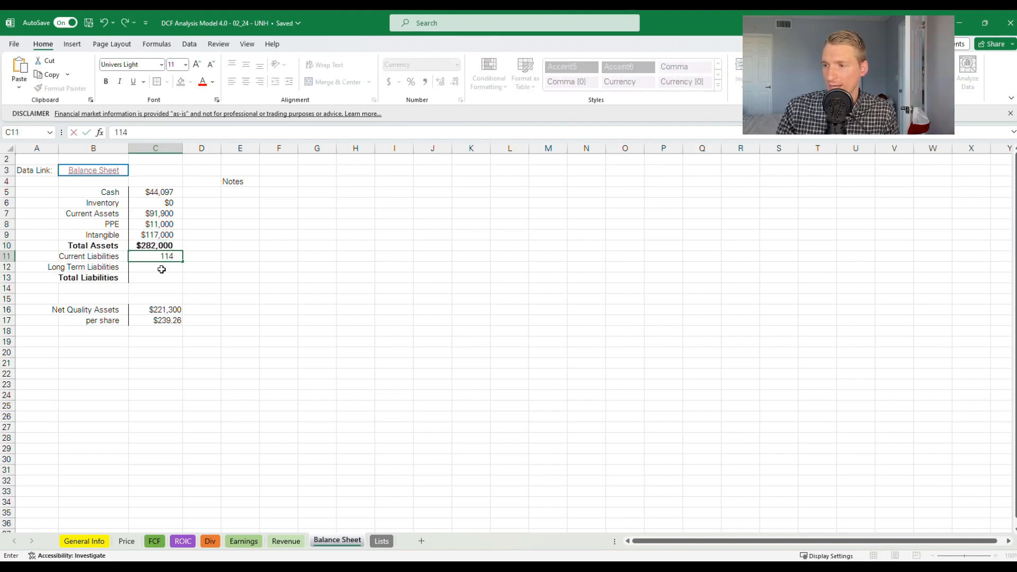
text(,180)
key(Return)
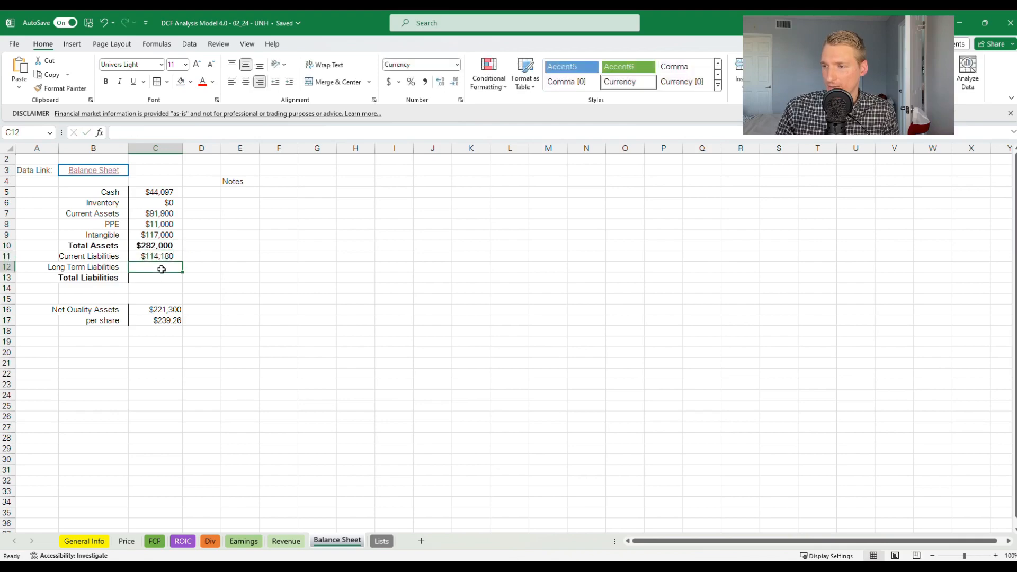
text(78)
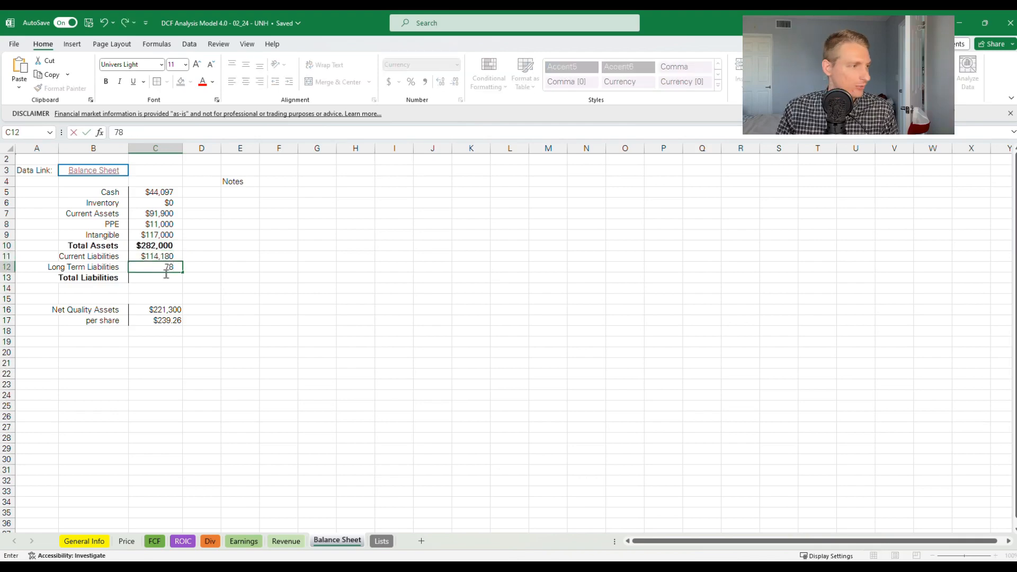
text(,320)
key(Return)
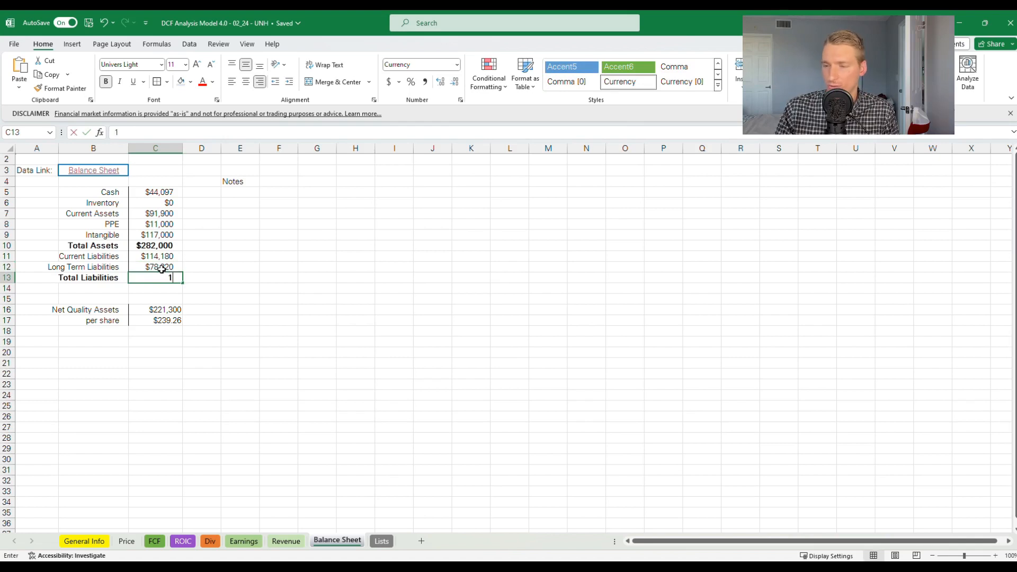
text(192,500)
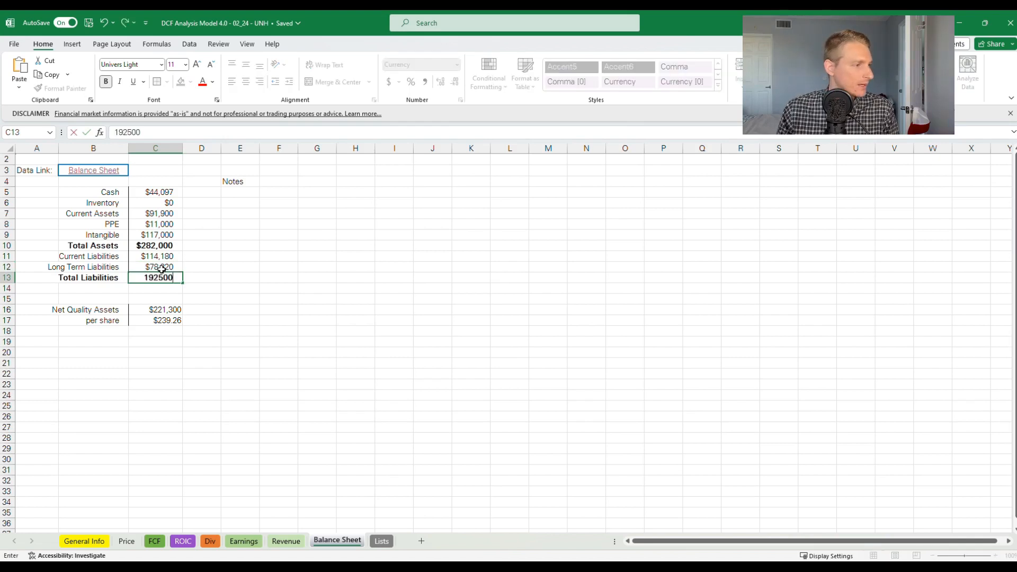
key(Return)
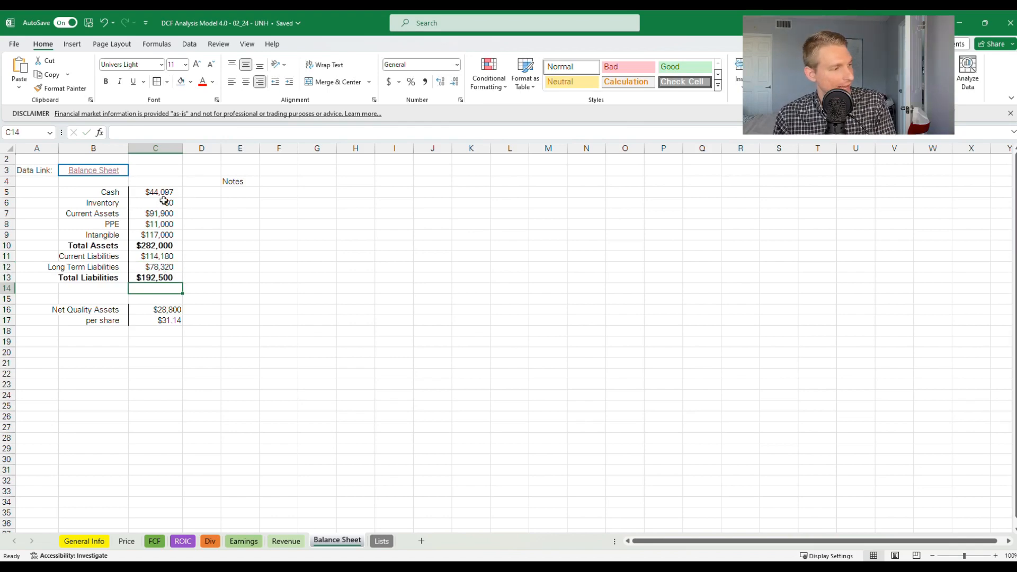
Examine the Net Quality Assets formula in C16 and the total assets, PPE, intangible and inventory cells it draws on
click(169, 313)
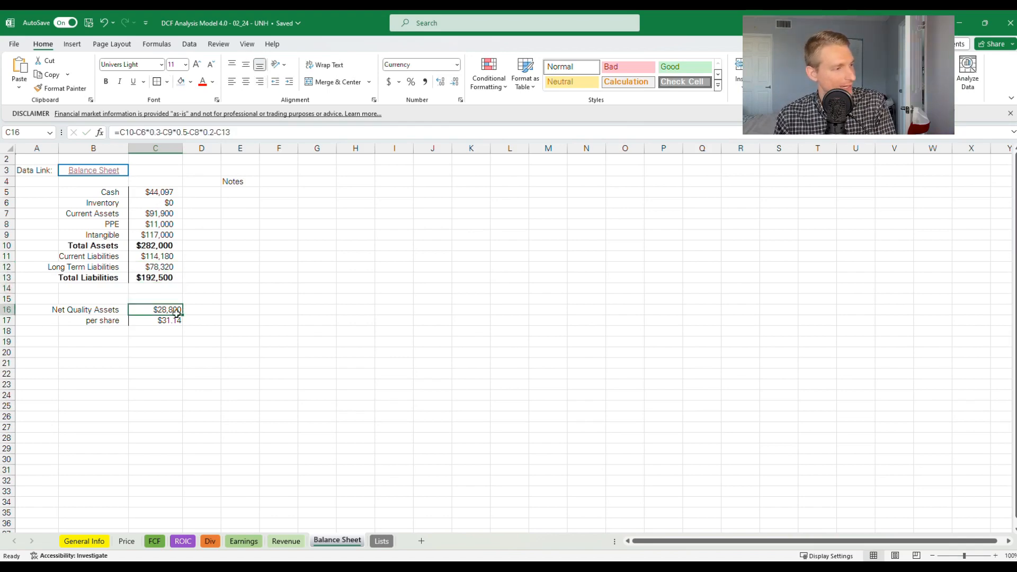
click(118, 315)
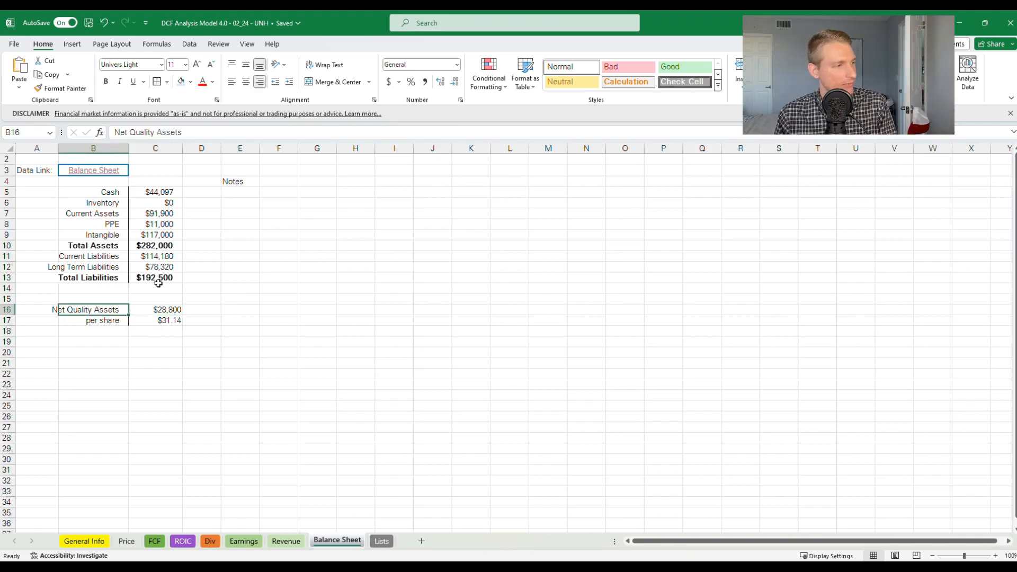
click(161, 249)
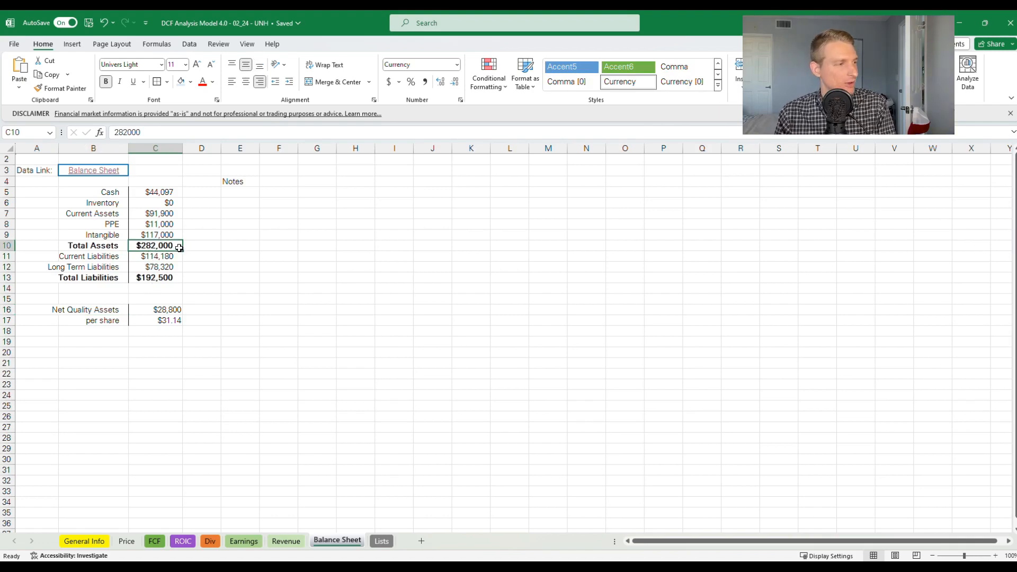
key(Up)
key(Up)
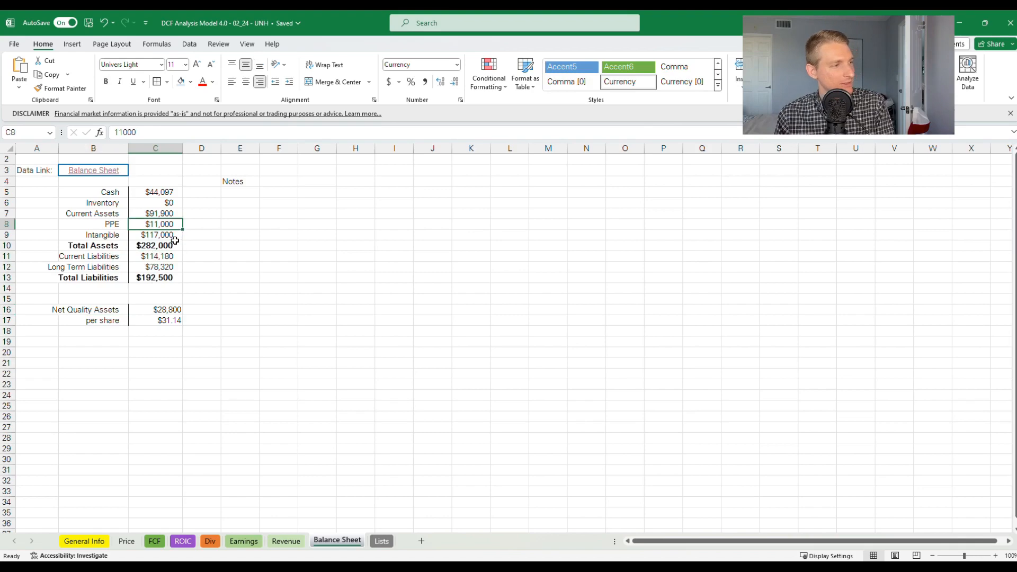
click(173, 235)
click(173, 207)
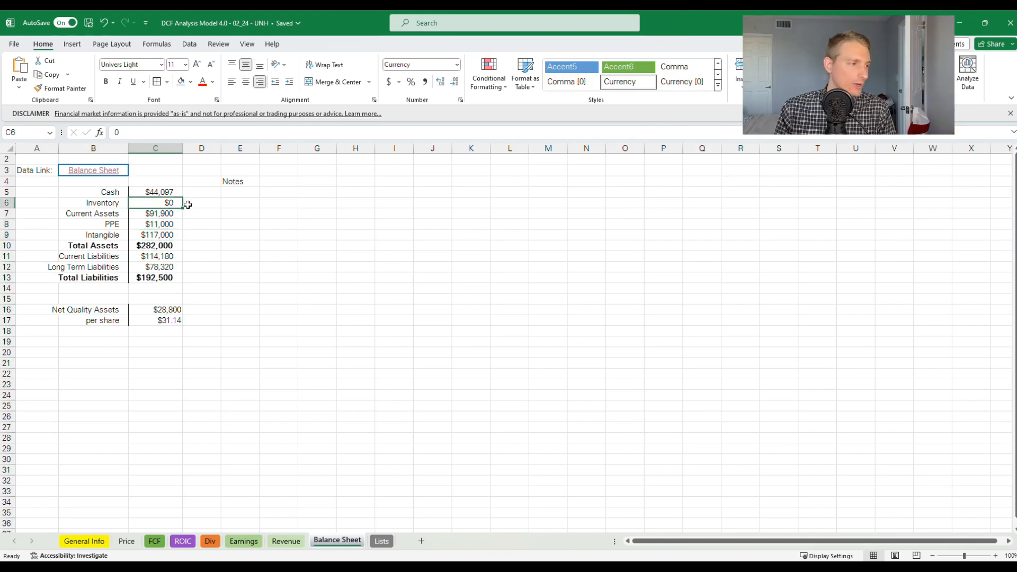
click(161, 313)
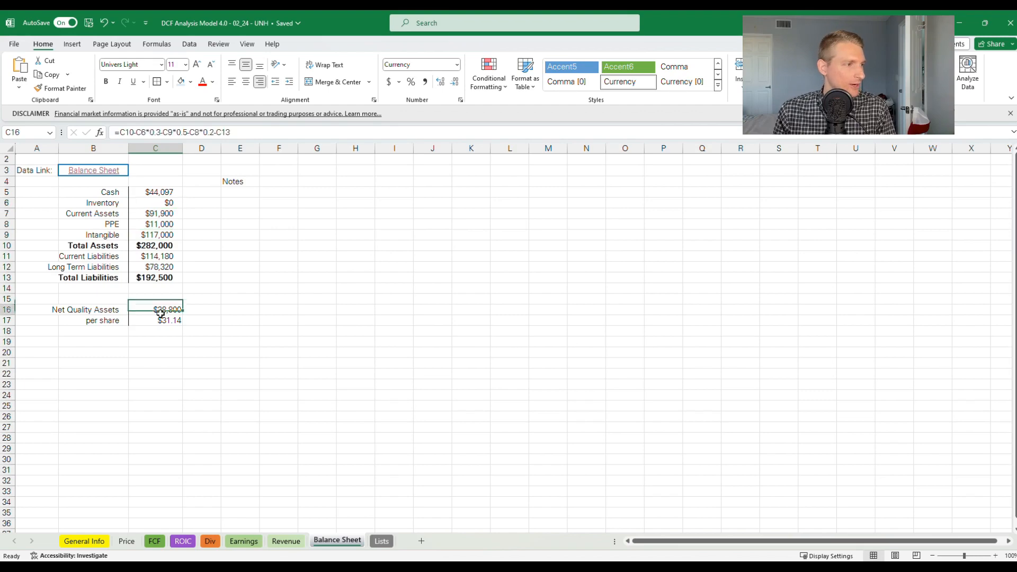
click(181, 133)
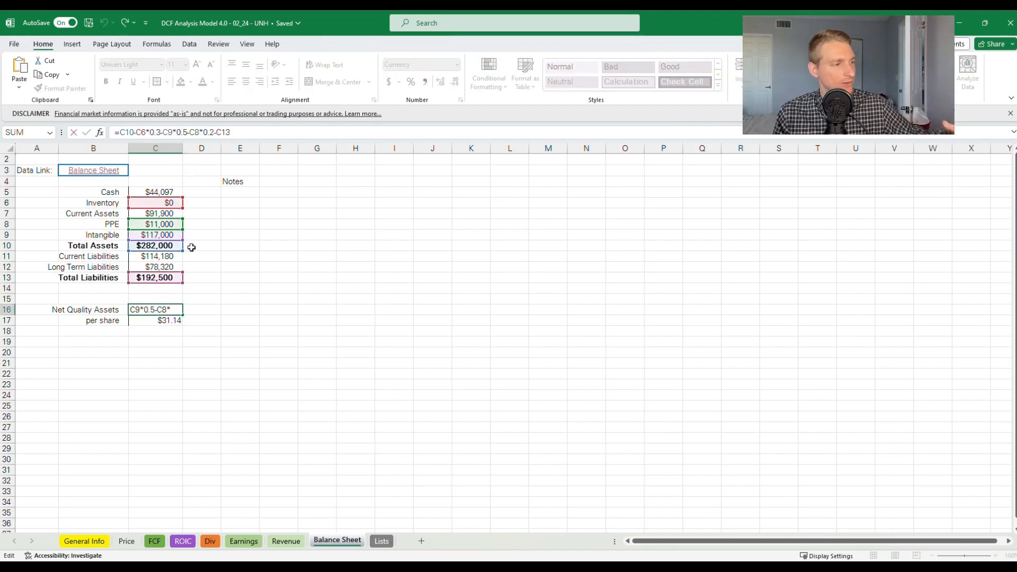
key(Escape)
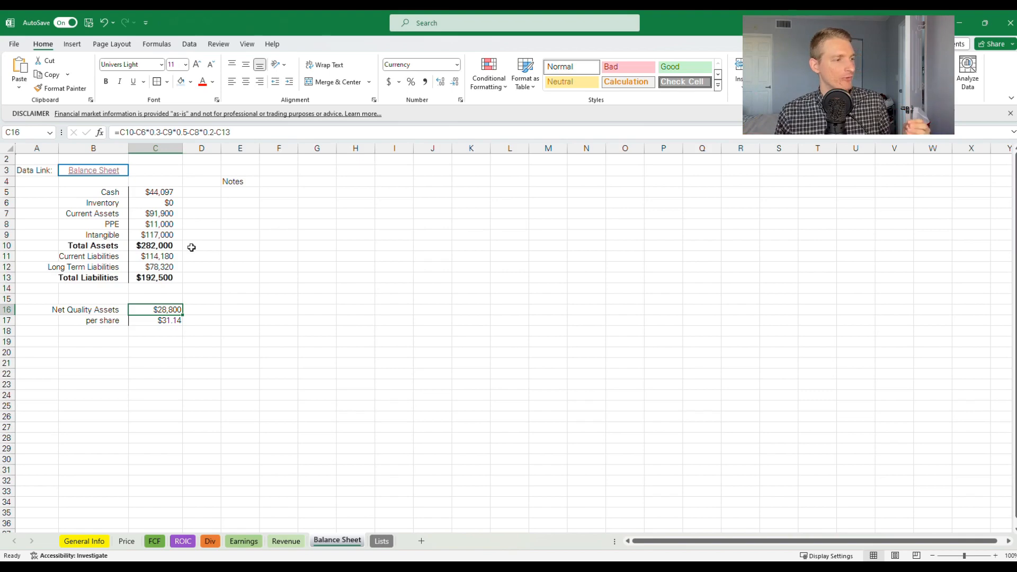
Check the per share formula in C17 and review the discount factors in the Net Quality Assets formula again
key(Down)
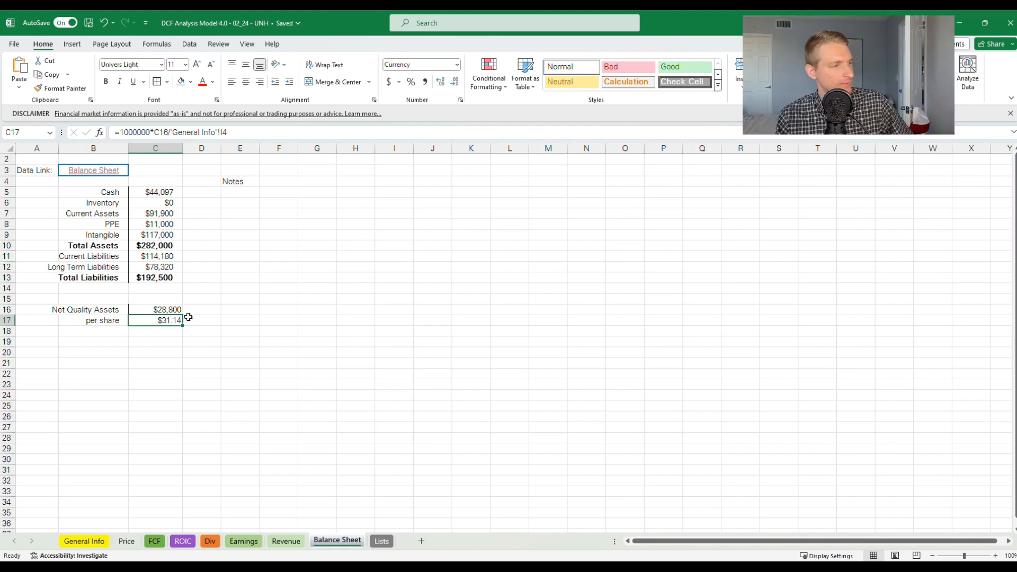
click(178, 310)
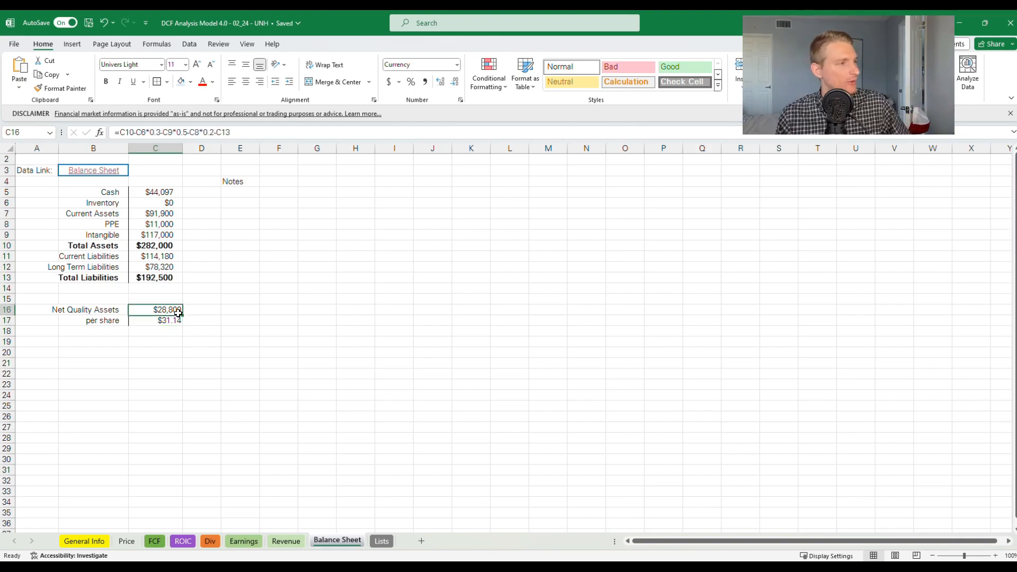
click(188, 135)
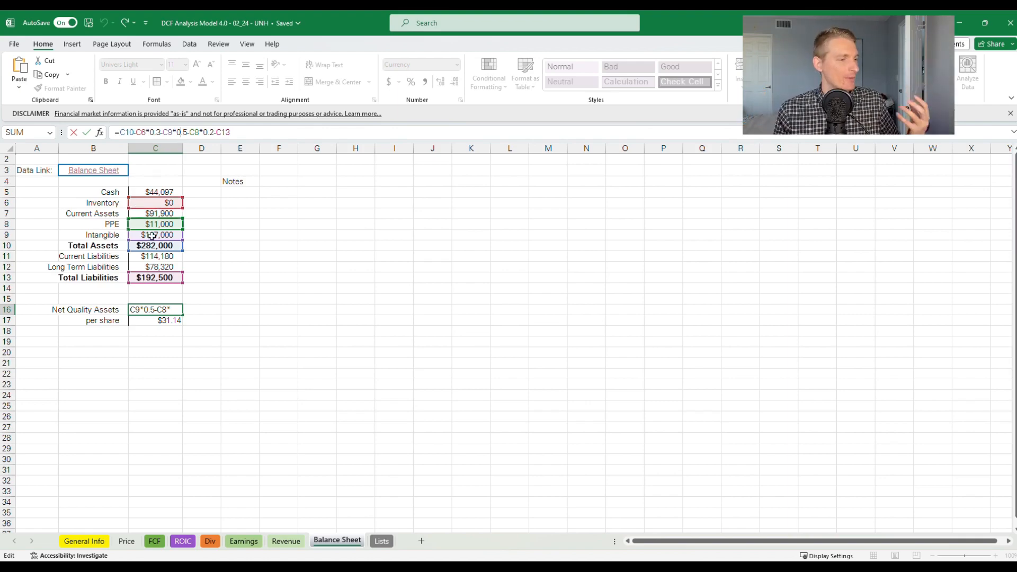
click(207, 292)
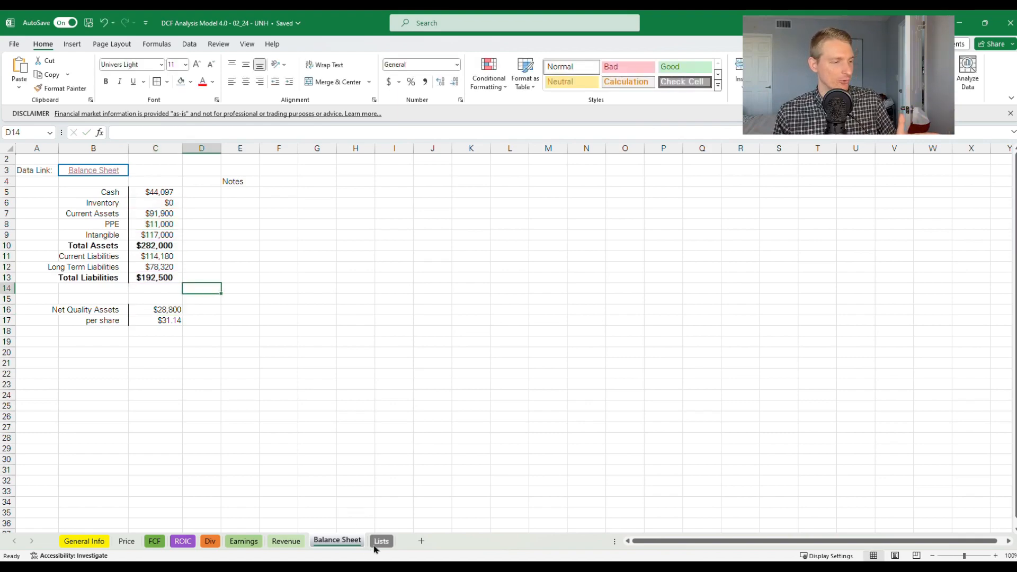
Examine the projection table on the FCF sheet, covering the yearly FCF column and the discount rate columns from 5% to 50%
click(154, 541)
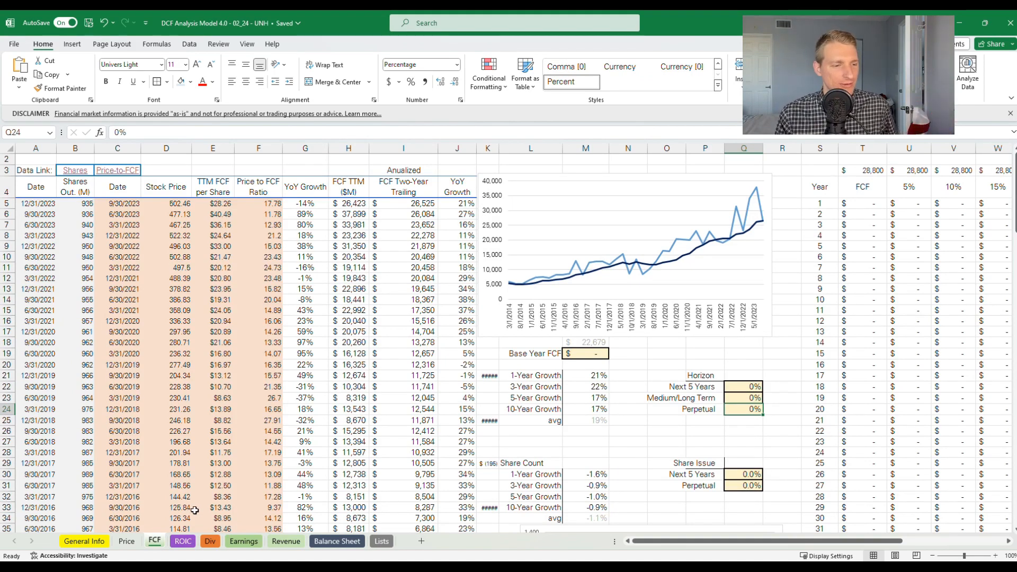
drag(676, 541, 778, 541)
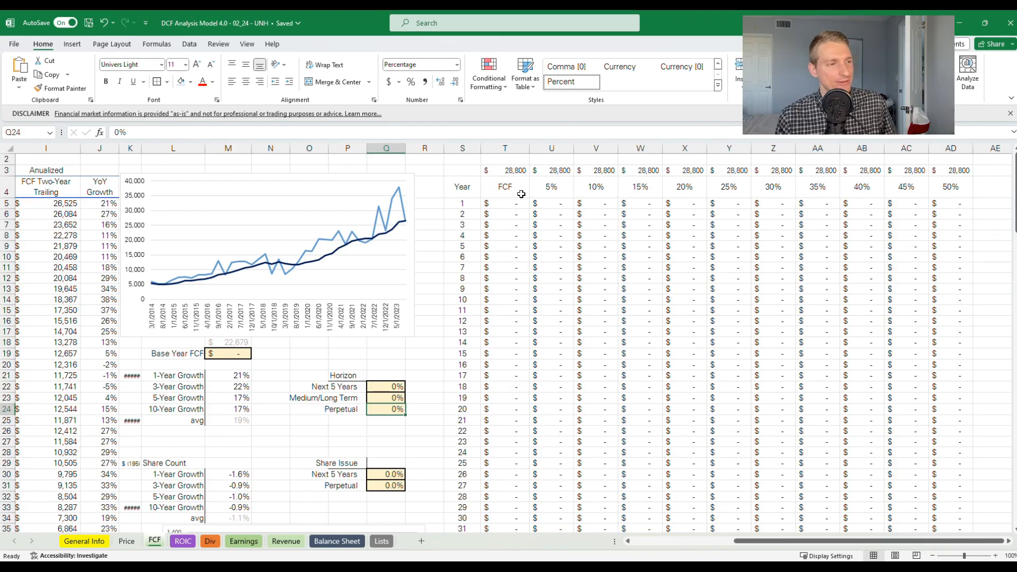
drag(512, 191, 512, 457)
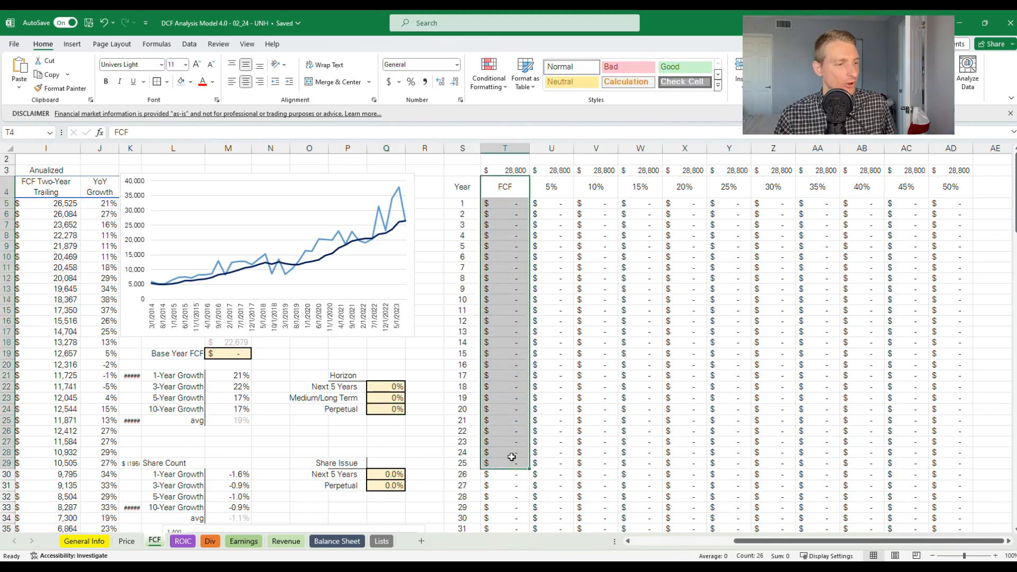
scroll(511, 456, down, 20)
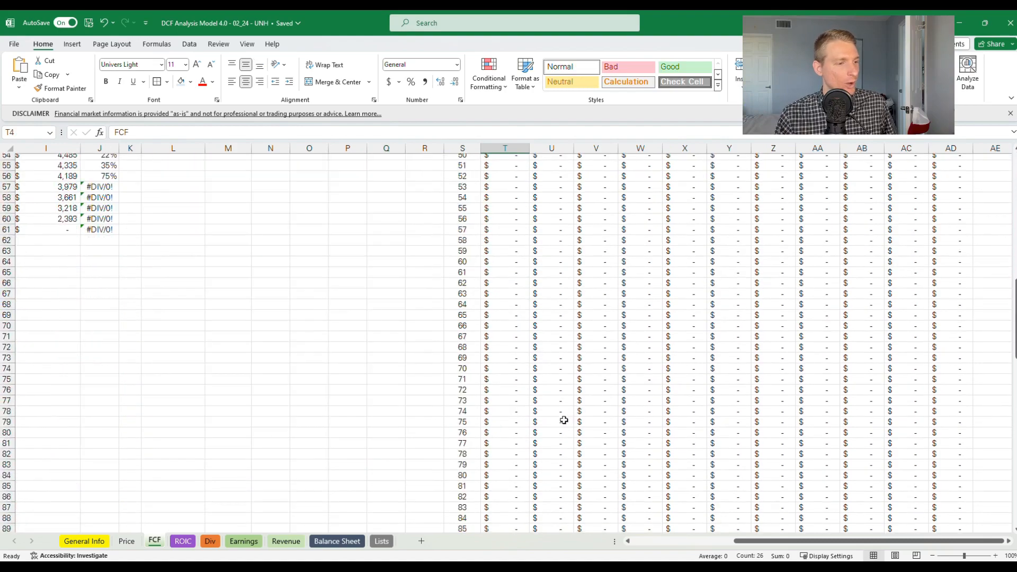
scroll(521, 413, up, 16)
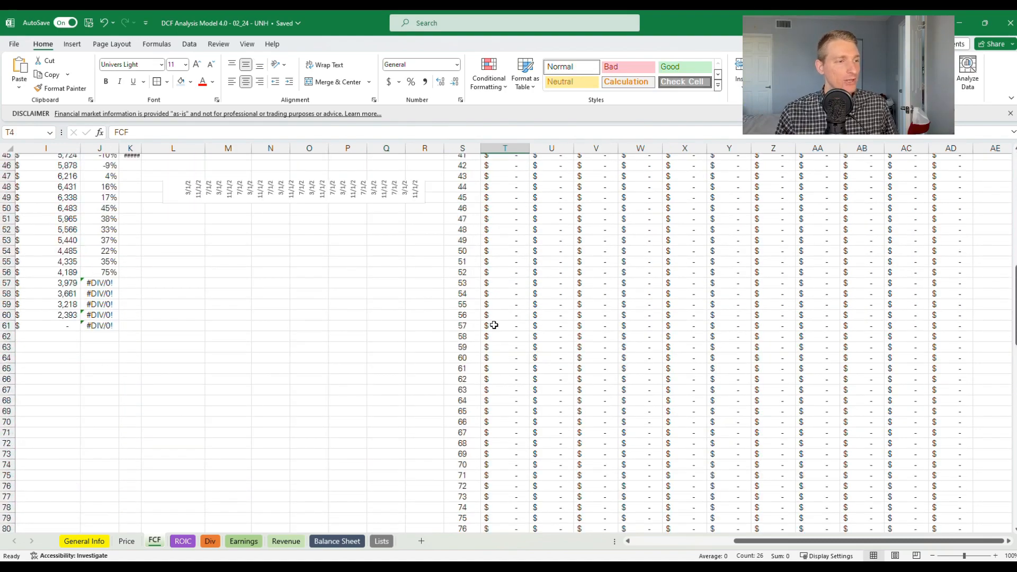
scroll(493, 326, up, 10)
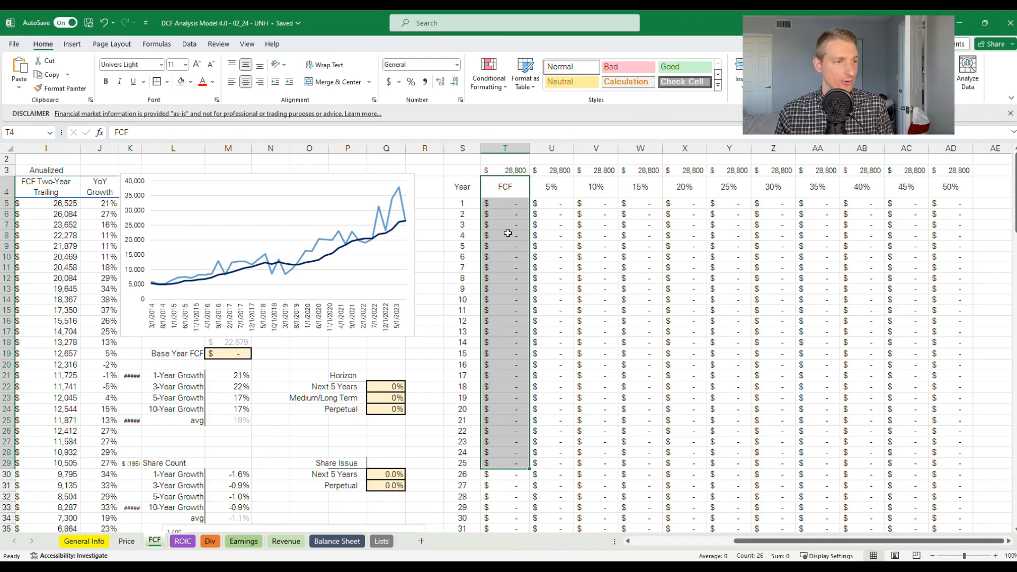
click(561, 160)
key(ctrl+shift+Down)
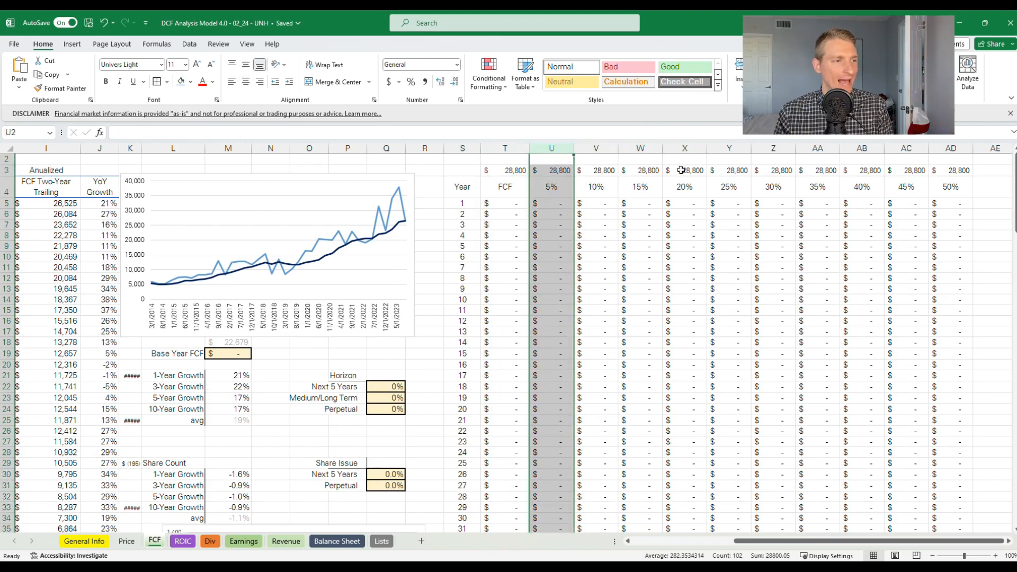
click(567, 190)
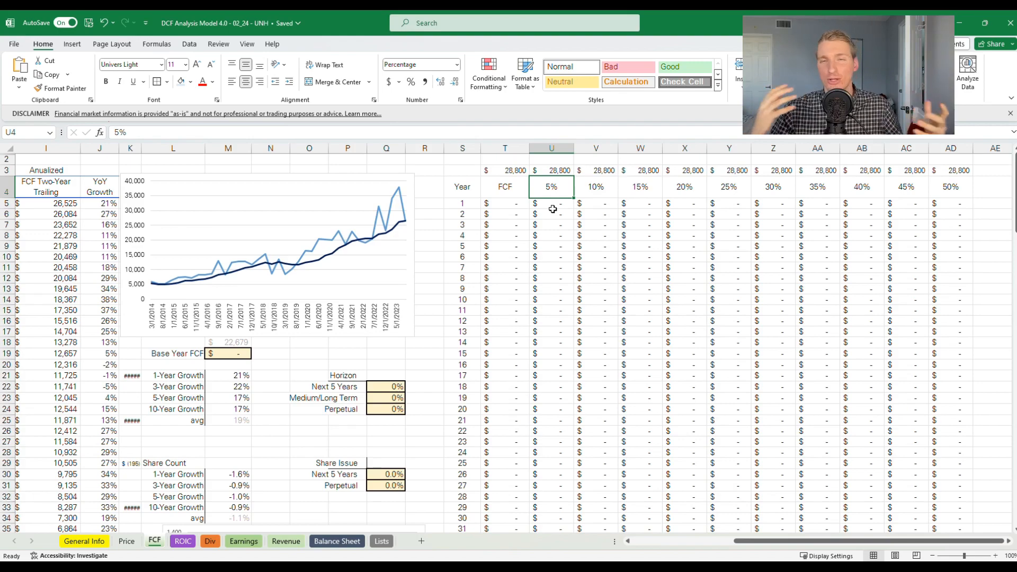
Check the average formula in M18 against the two-year trailing FCF, and set the Base Year FCF in M19 to 22,000
drag(745, 541, 683, 544)
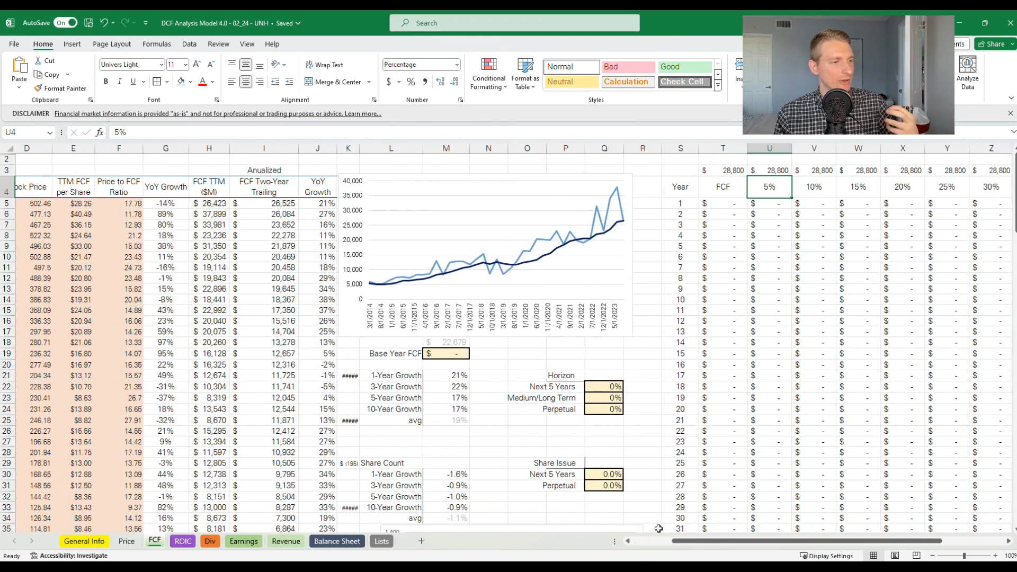
click(415, 356)
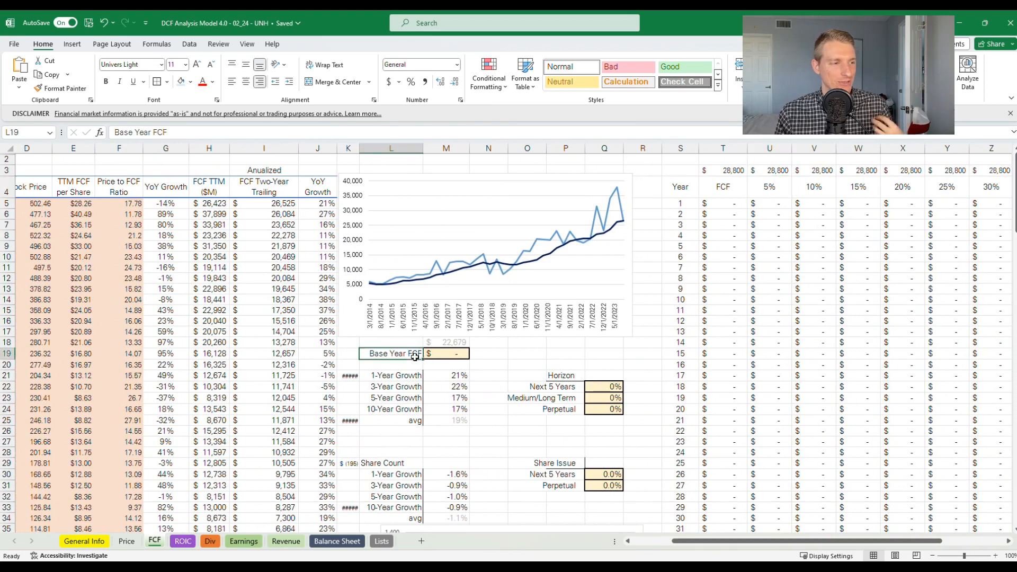
click(439, 359)
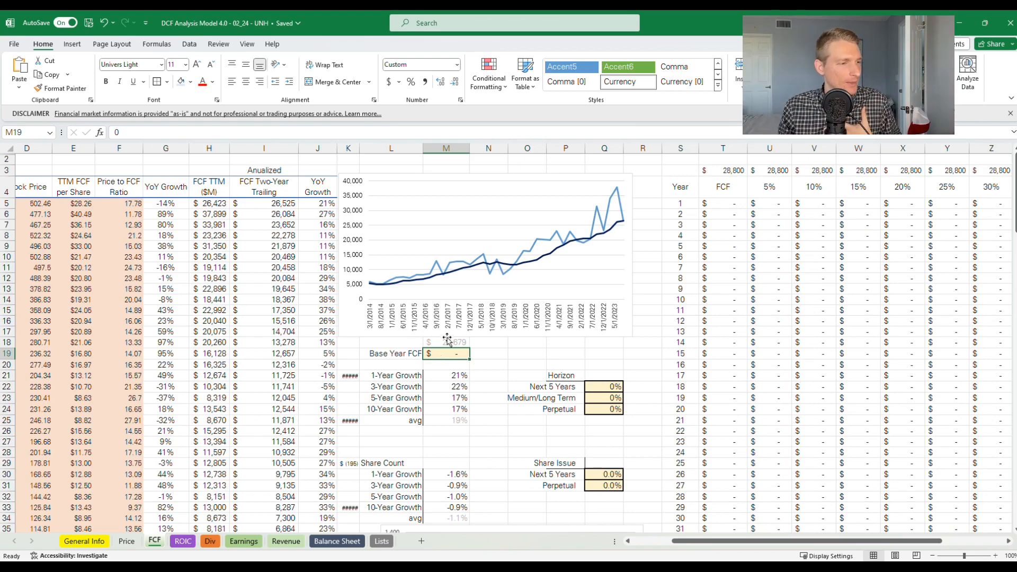
click(446, 343)
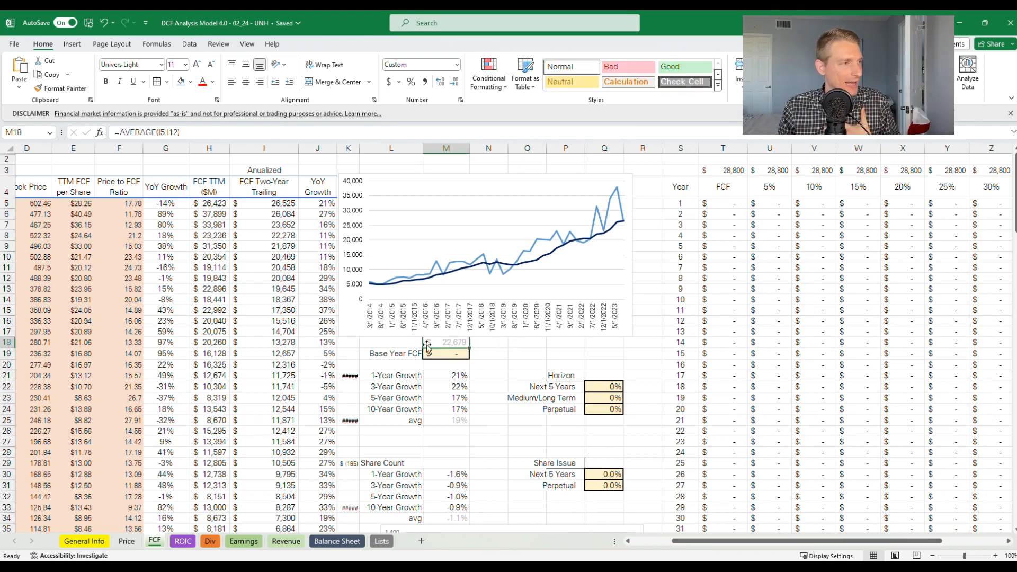
click(179, 139)
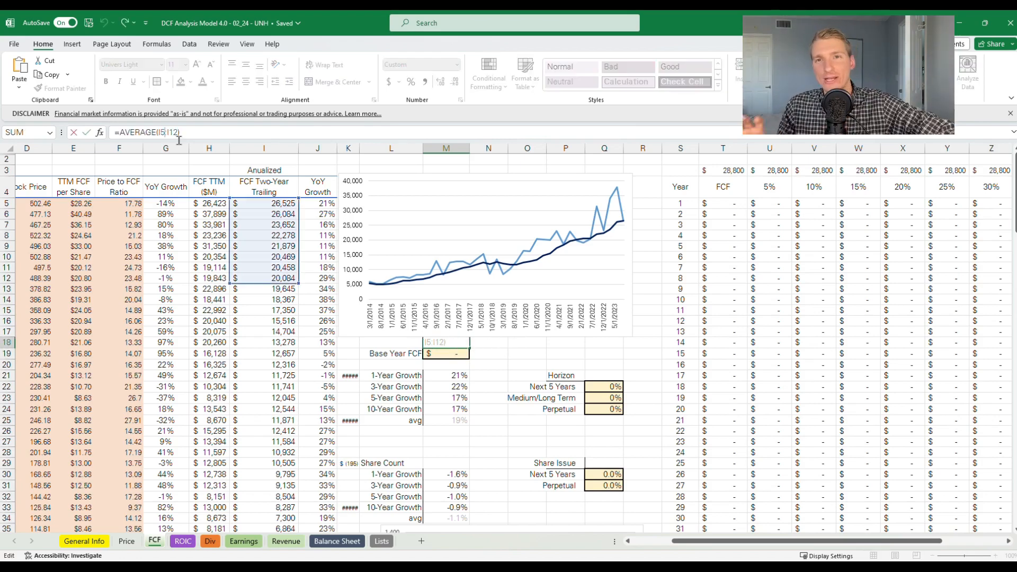
key(ctrl+Return)
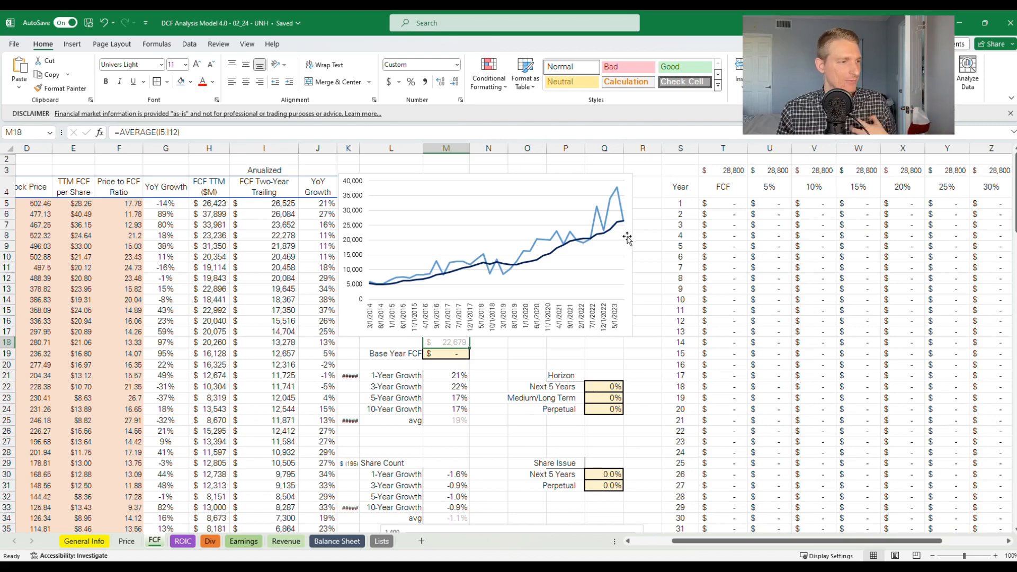
click(458, 361)
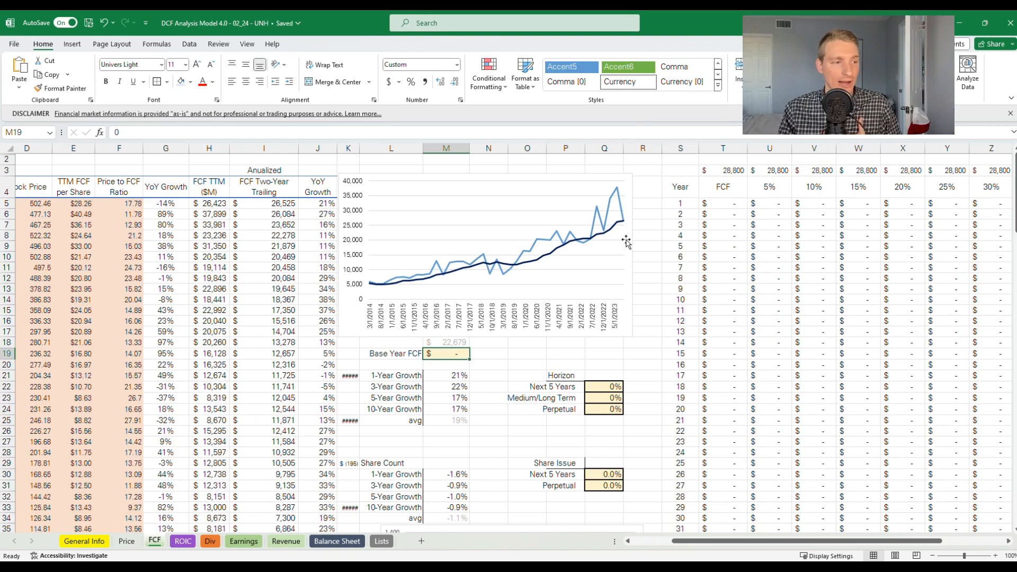
text(22,)
text(000)
key(Return)
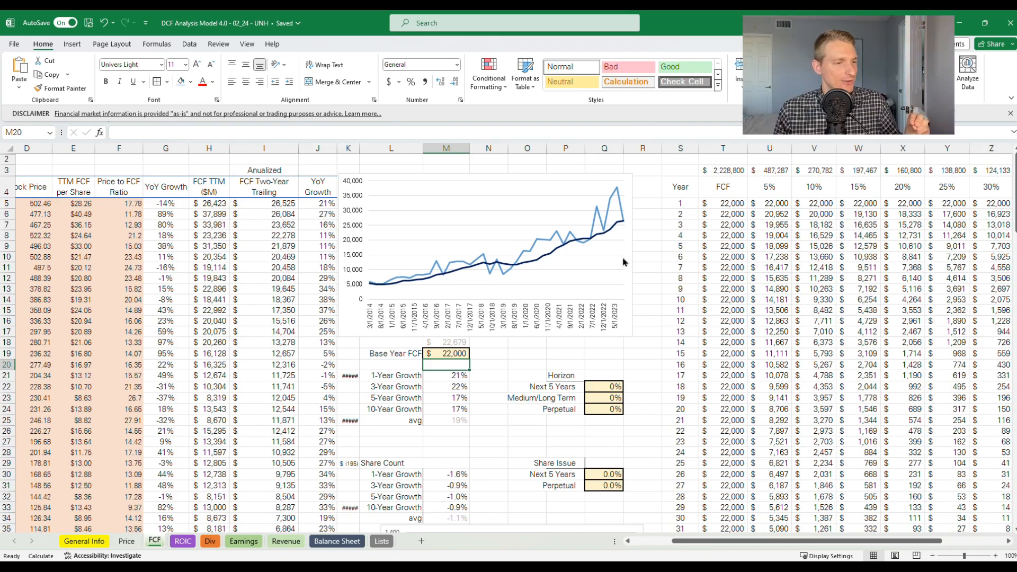
Review the Horizon growth inputs and the projection years each covers: the first five, years 6 to 20, and those beyond
click(595, 391)
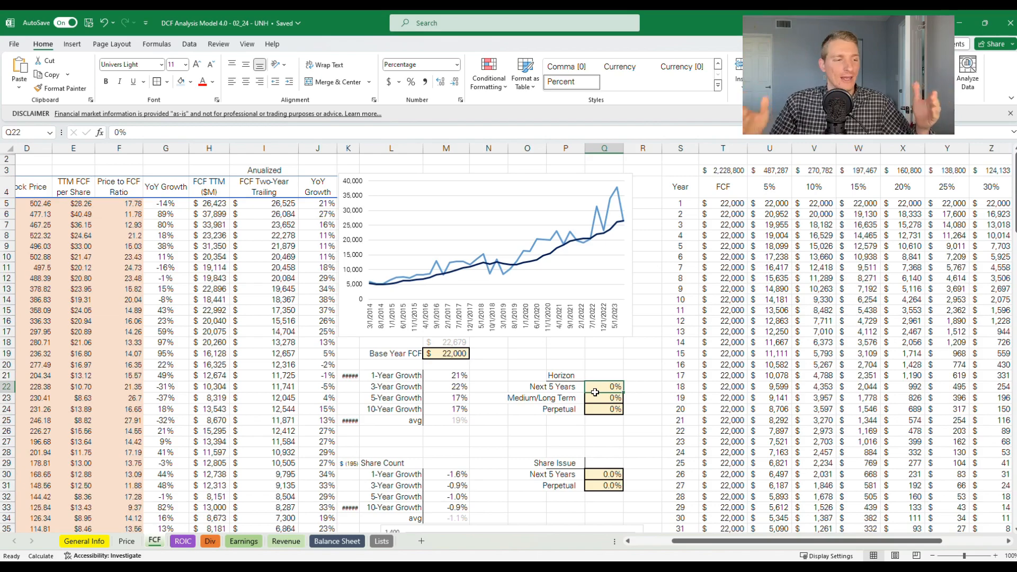
click(602, 409)
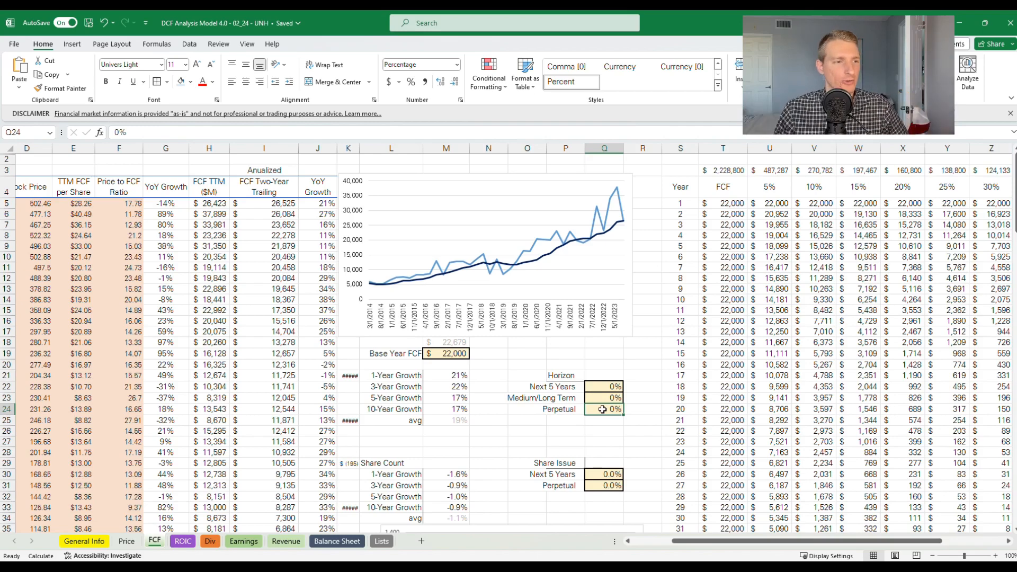
drag(682, 205, 722, 253)
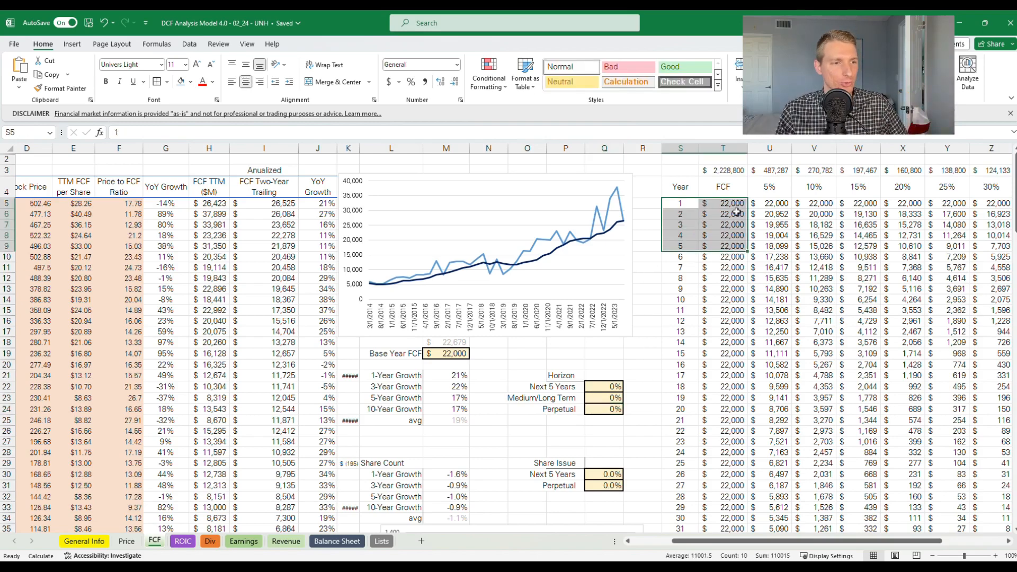
click(714, 264)
drag(716, 263, 718, 411)
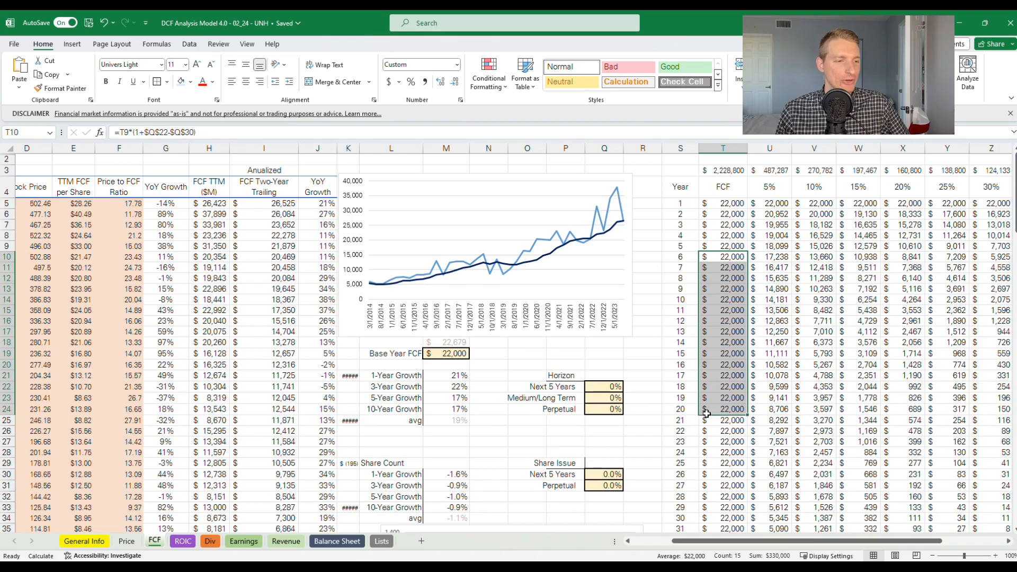
drag(718, 424, 717, 500)
click(609, 410)
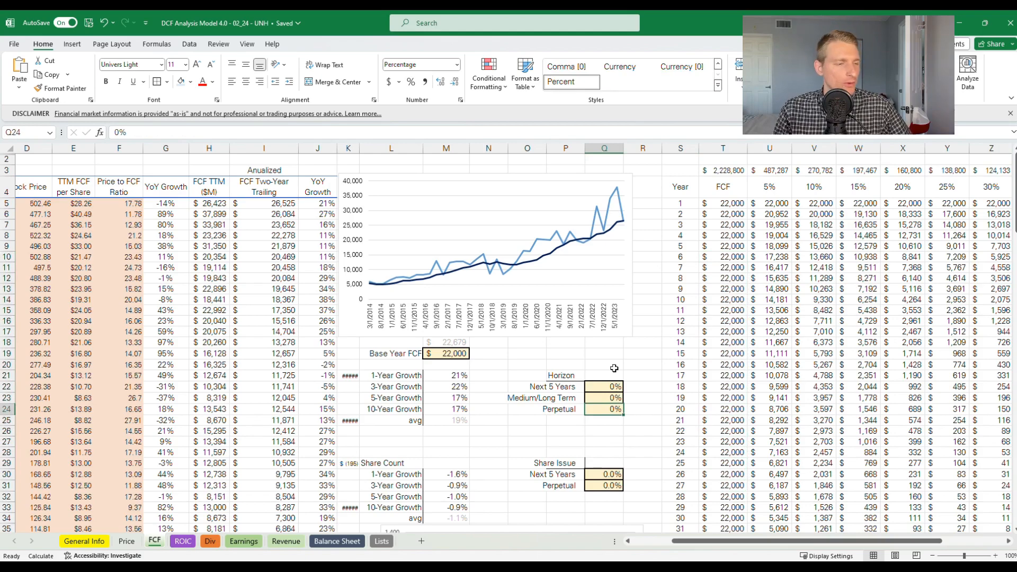
Examine the historical 1-, 3-, 5- and 10-year FCF growth rates and their average in L21:M25
drag(395, 374, 465, 427)
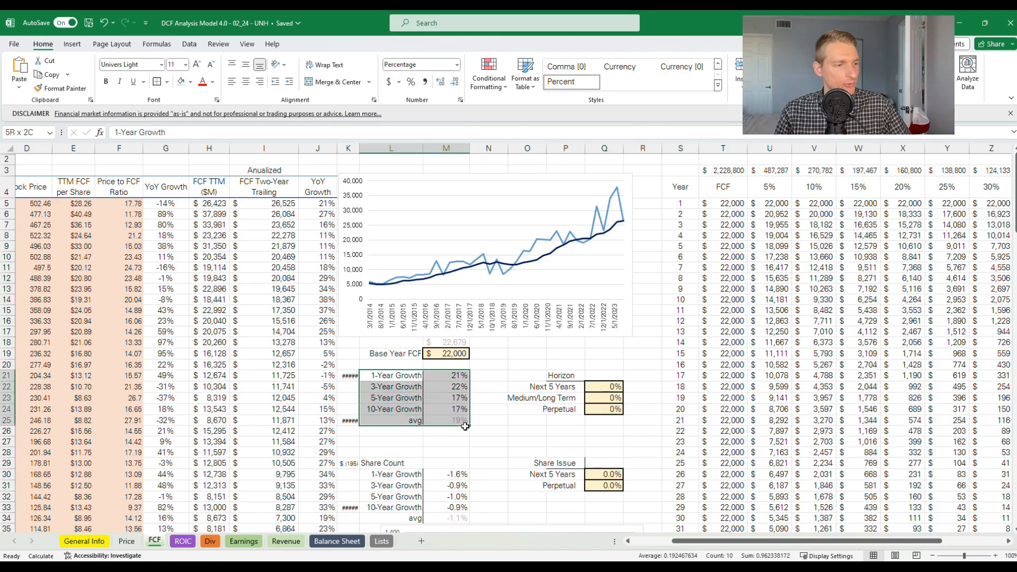
click(474, 364)
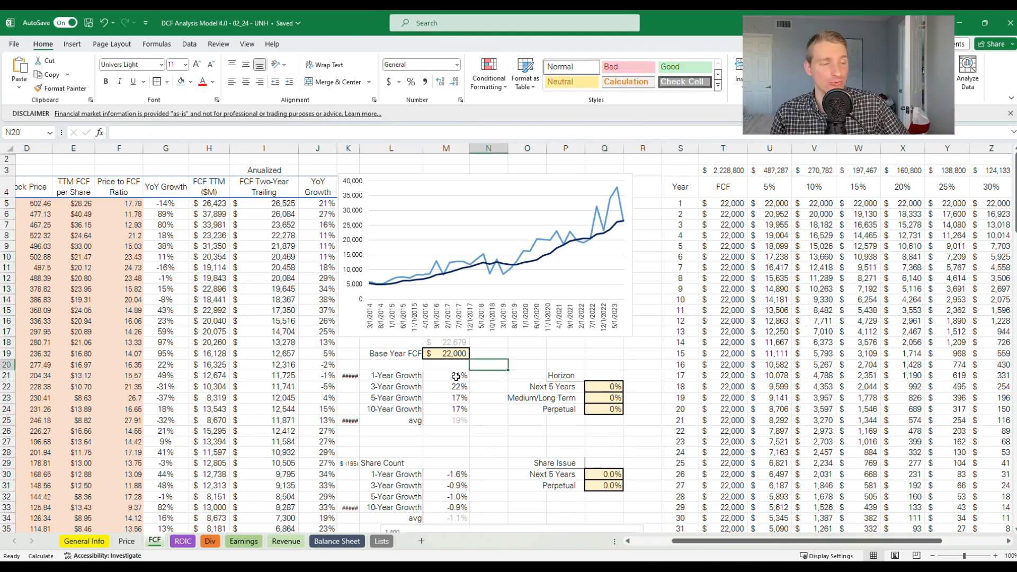
drag(456, 376, 405, 421)
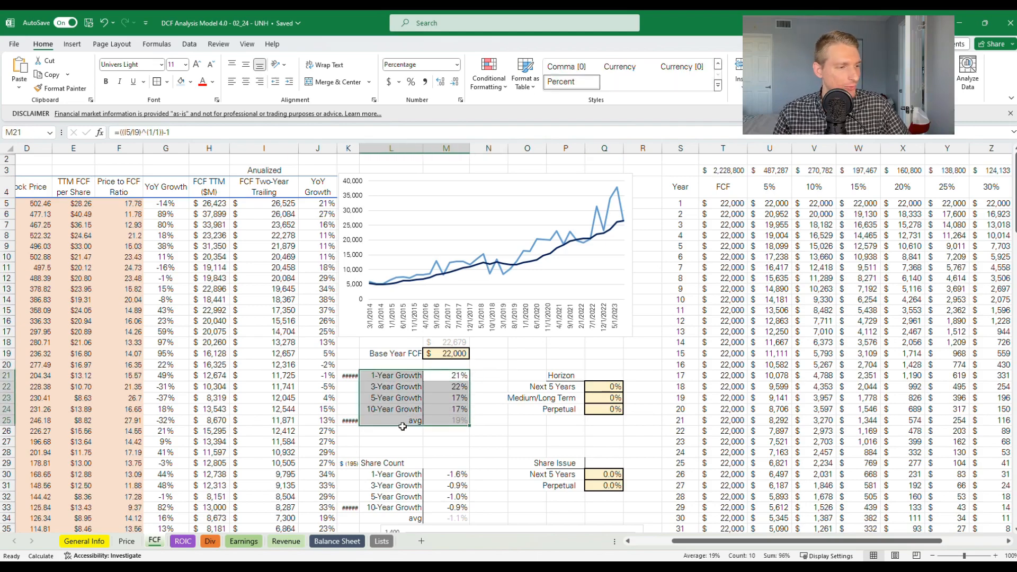
drag(416, 378, 401, 393)
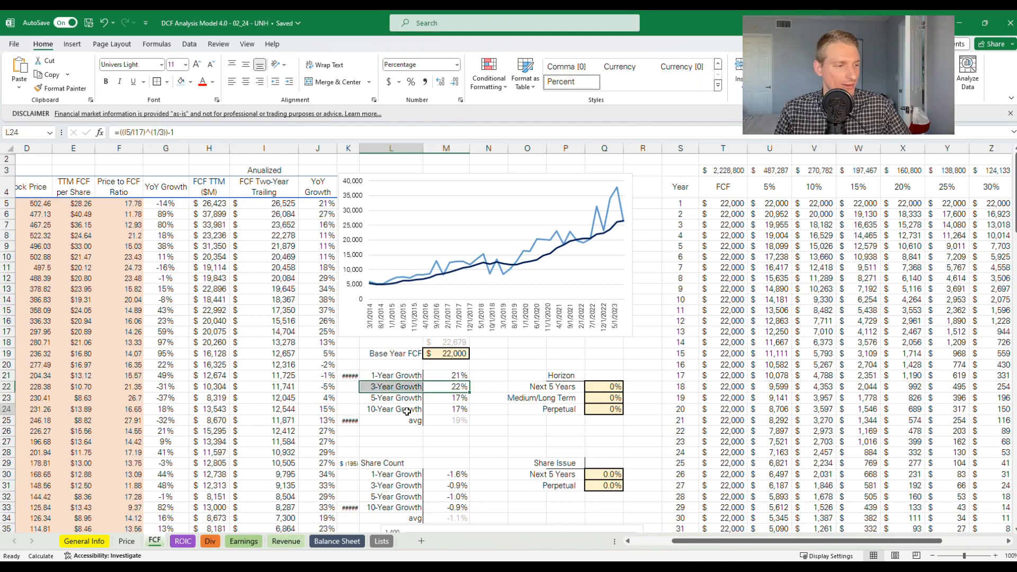
drag(407, 409, 446, 409)
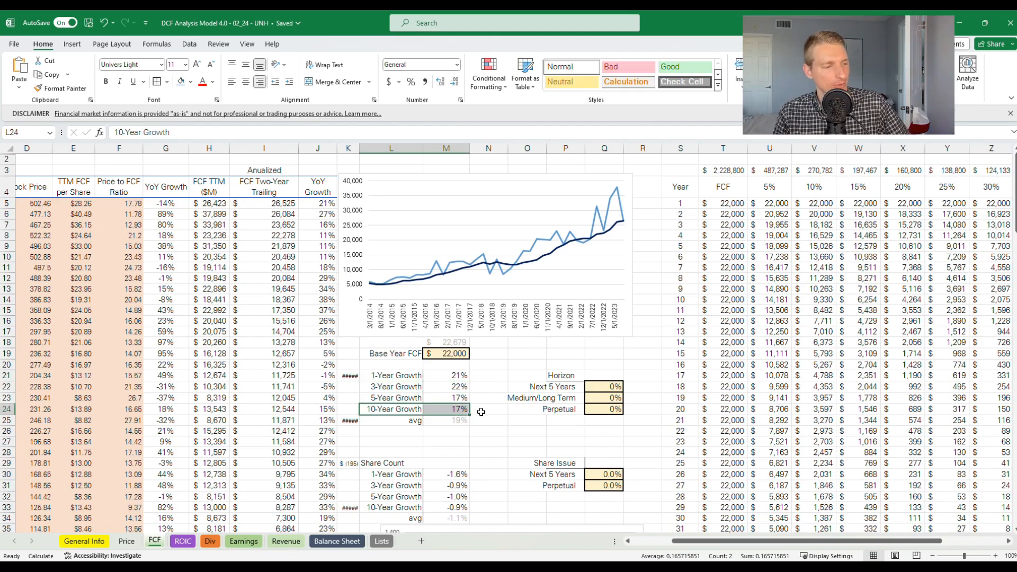
drag(460, 423, 402, 427)
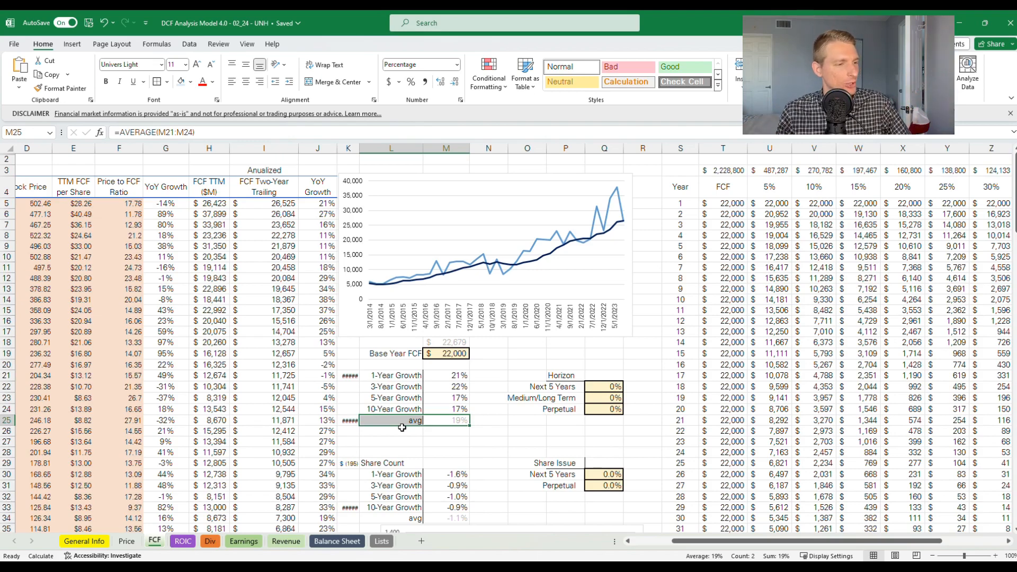
drag(443, 410, 450, 379)
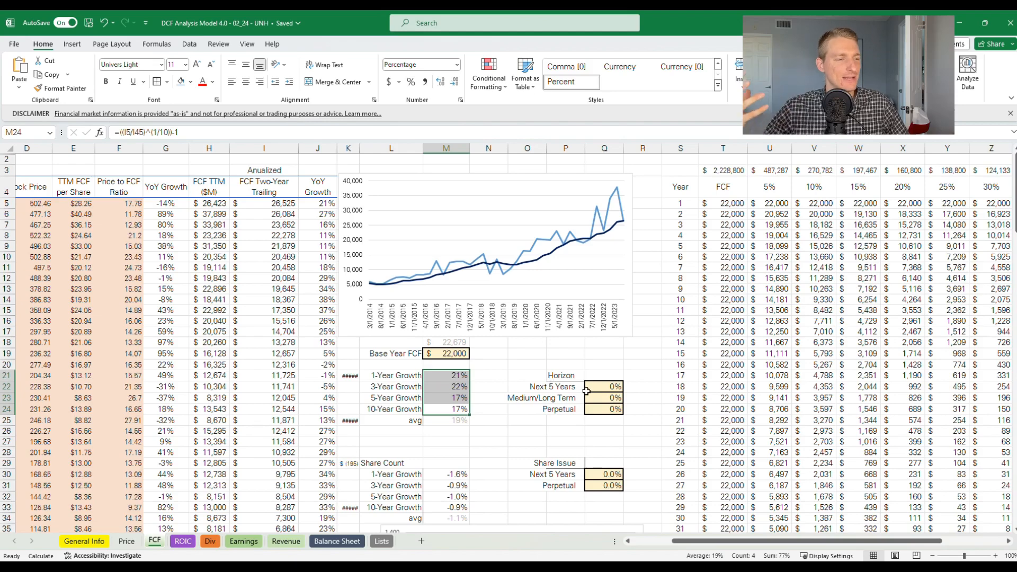
click(456, 378)
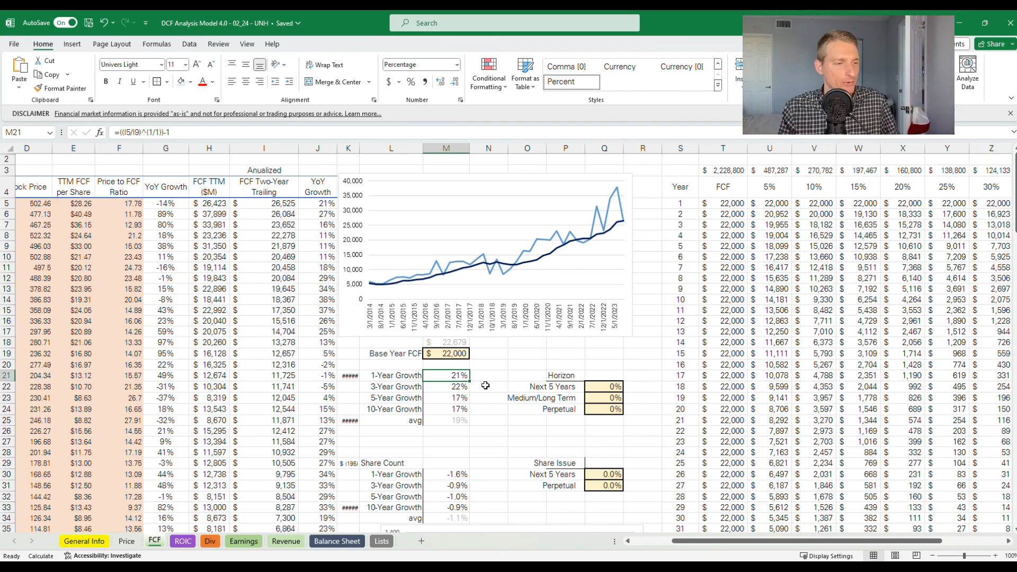
Set the Next 5 Years growth rate in Q22 to 15%
click(606, 388)
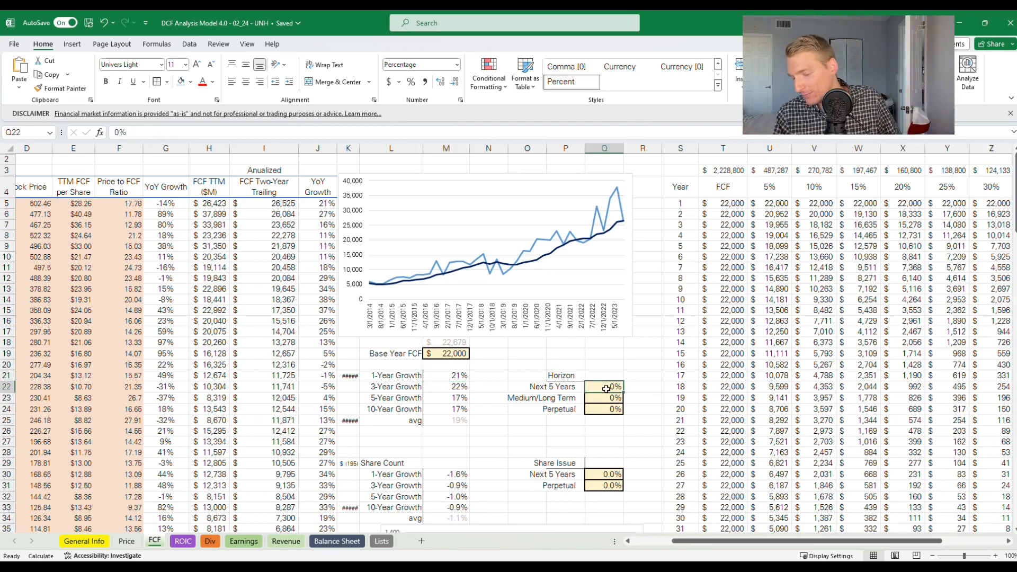
text(15)
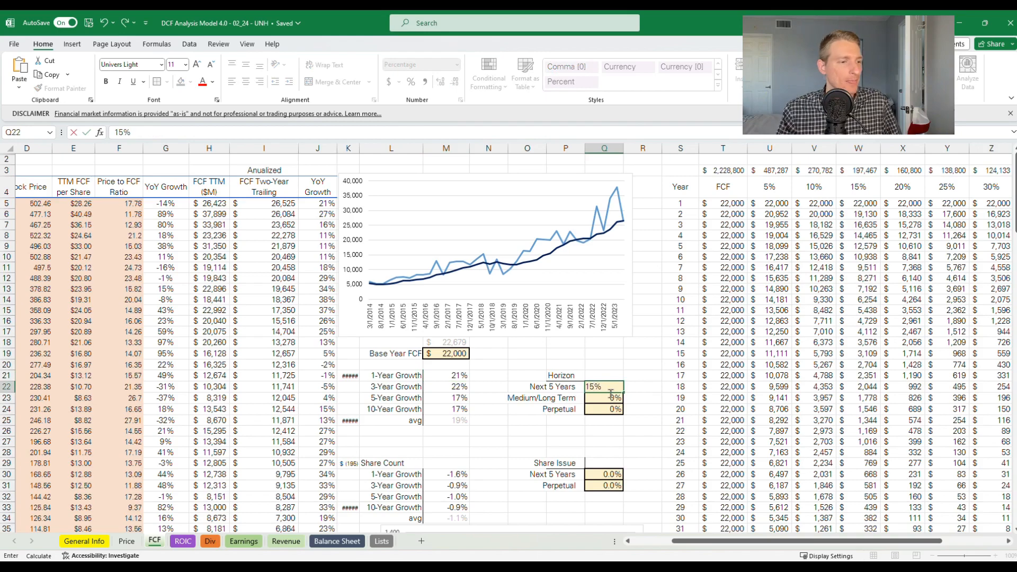
key(Return)
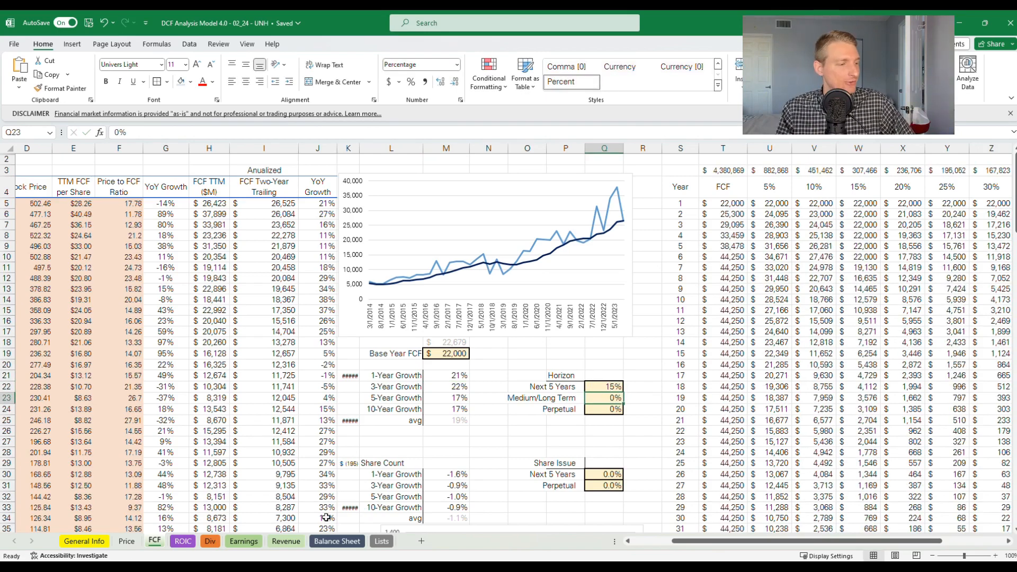
Review the 1- to 10-year growth rates on the Earnings sheet and open the Revenue sheet for comparison
click(241, 541)
click(376, 421)
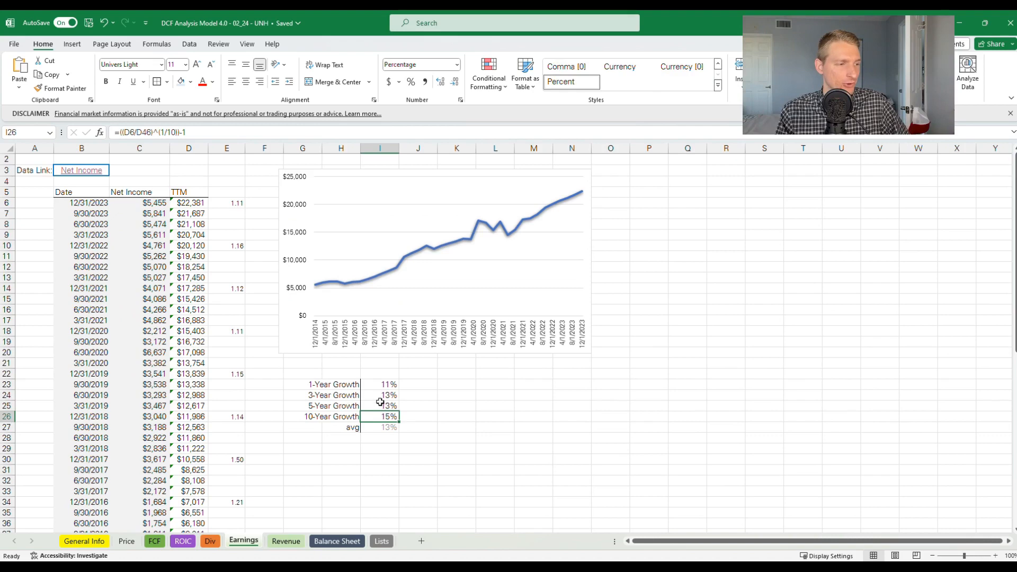
drag(381, 406, 382, 389)
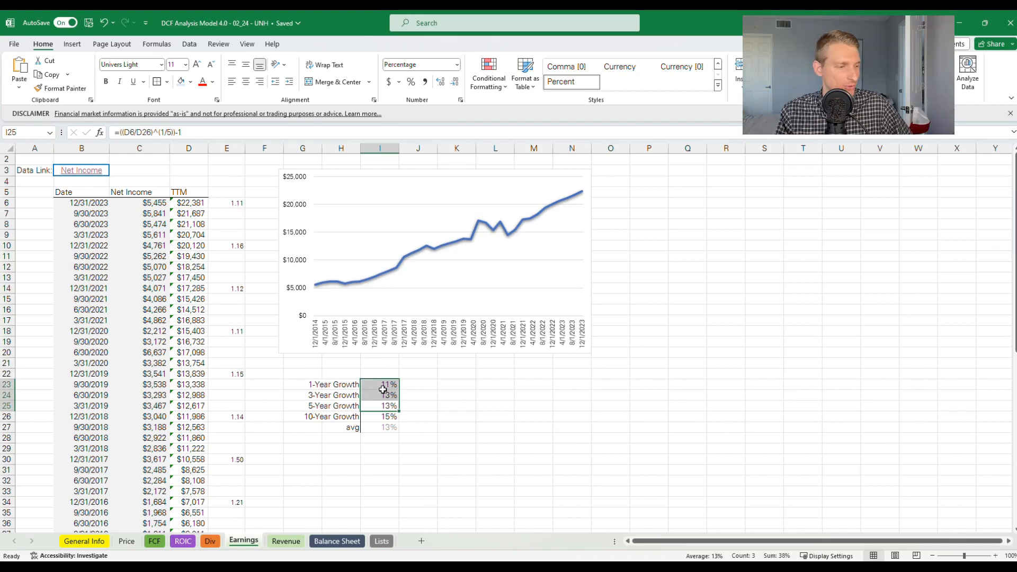
click(278, 540)
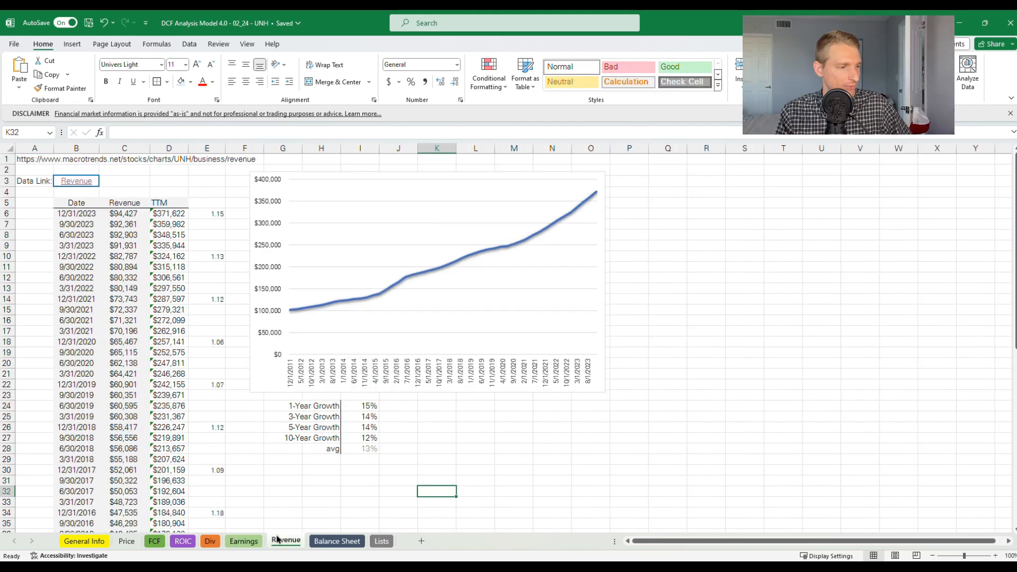
Review the 1-, 3- and 5-year growth rates on the Revenue sheet and return to the FCF sheet
drag(363, 418, 361, 412)
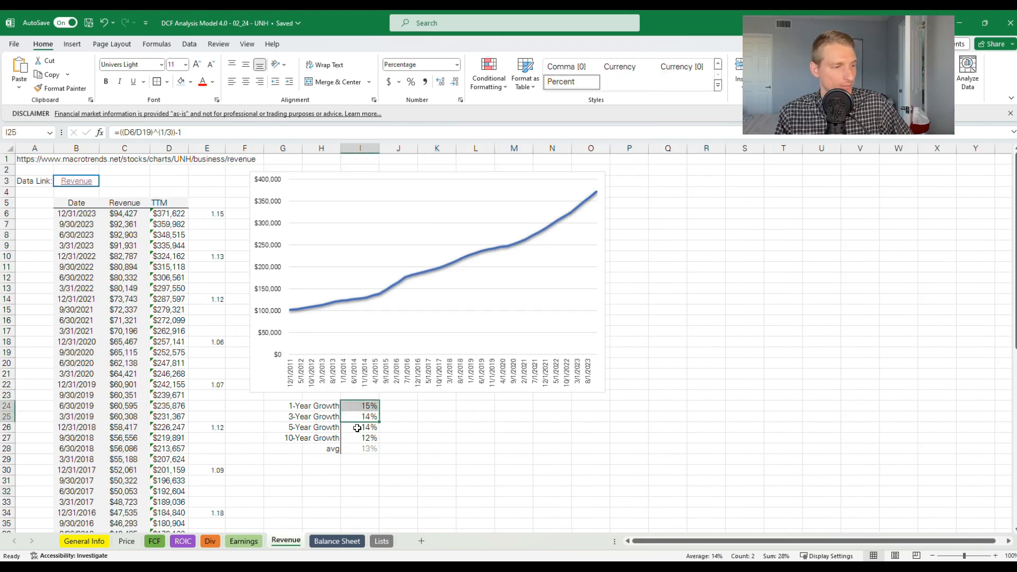
click(358, 427)
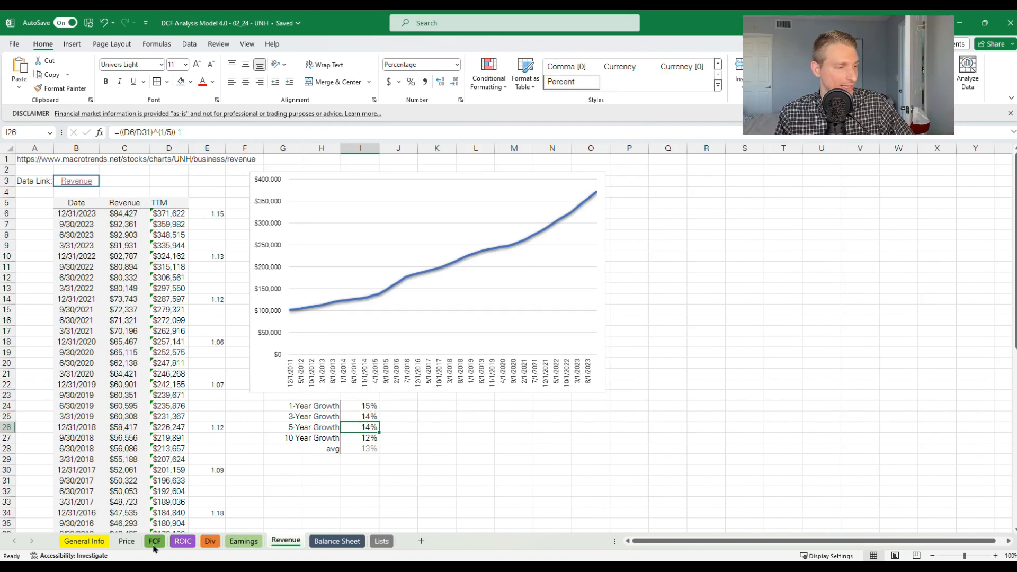
click(238, 542)
click(159, 542)
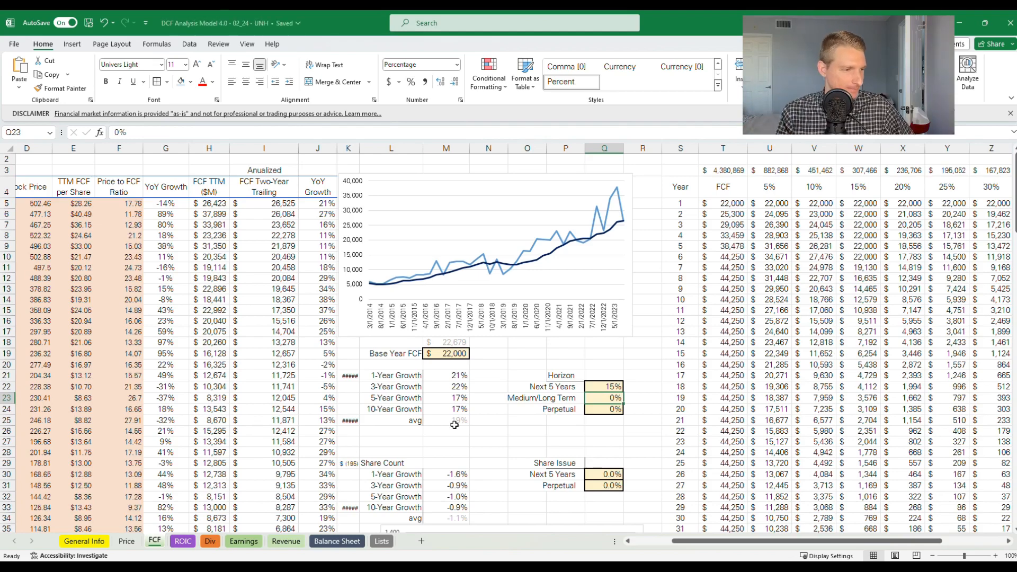
Set the Perpetual growth rate under Horizon in Q24 to 2%
click(609, 387)
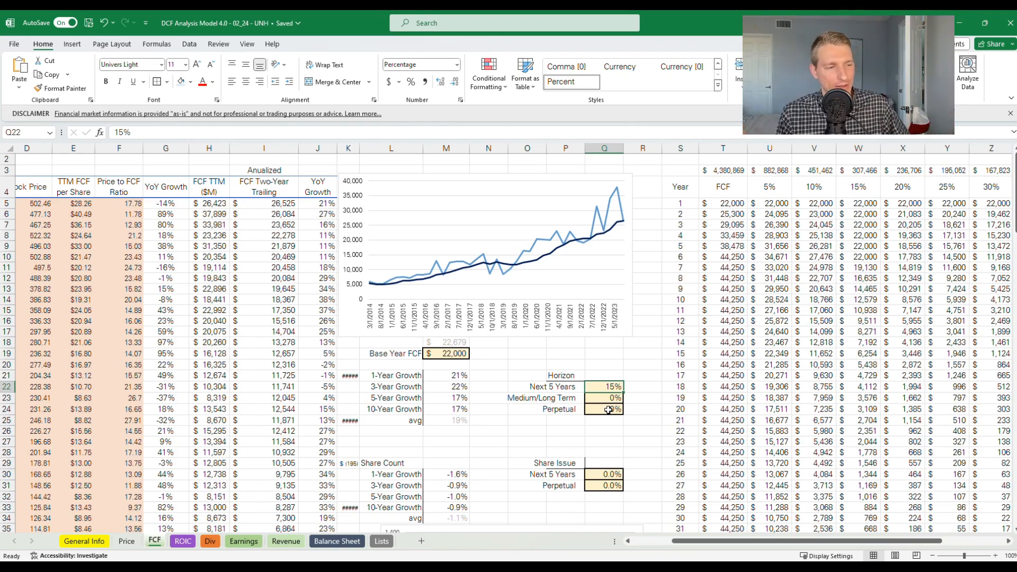
click(600, 413)
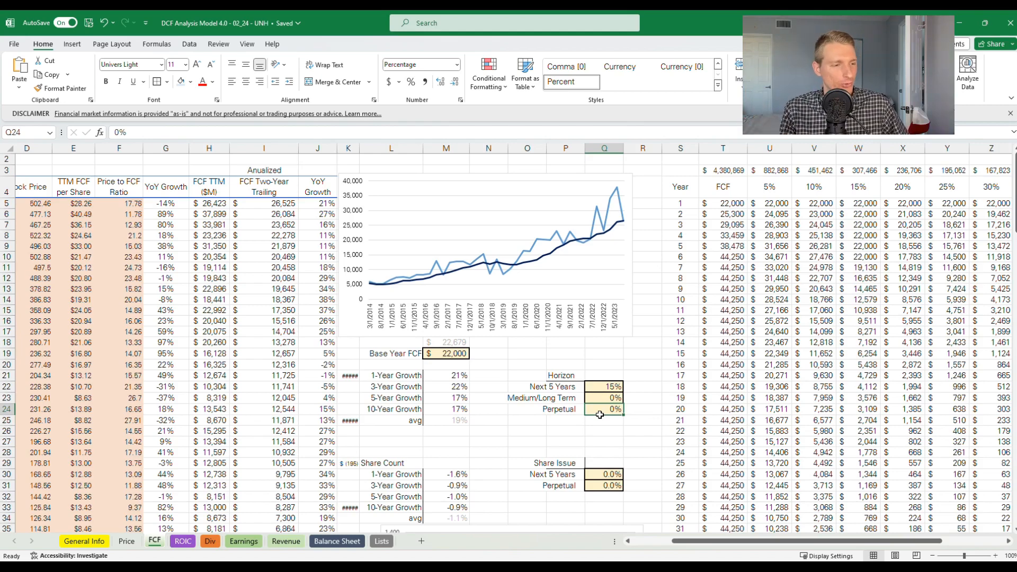
text(2)
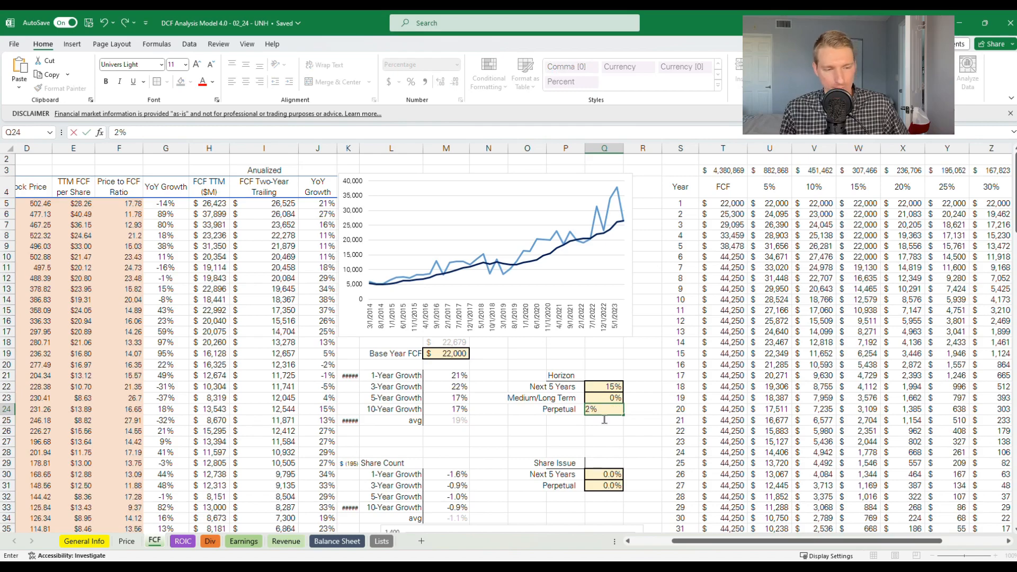
click(617, 376)
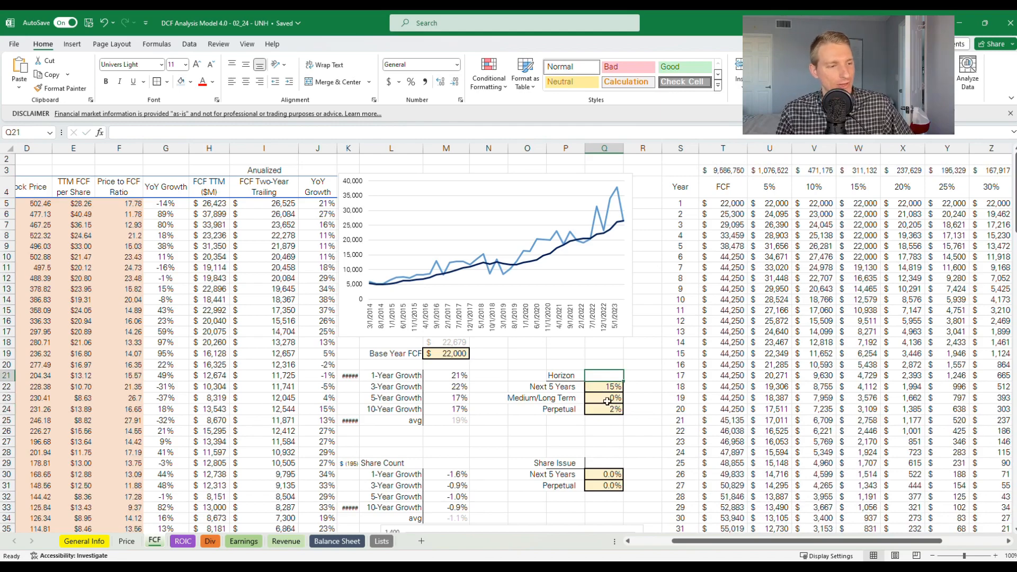
Set the Medium/Long Term growth rate under Horizon in Q23 to 8%
click(607, 401)
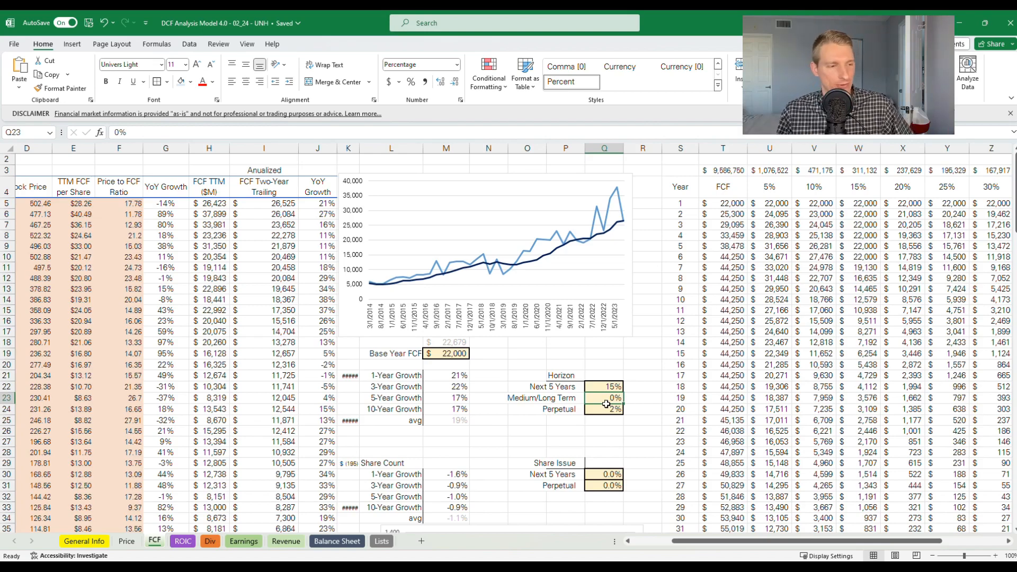
text(8)
key(Return)
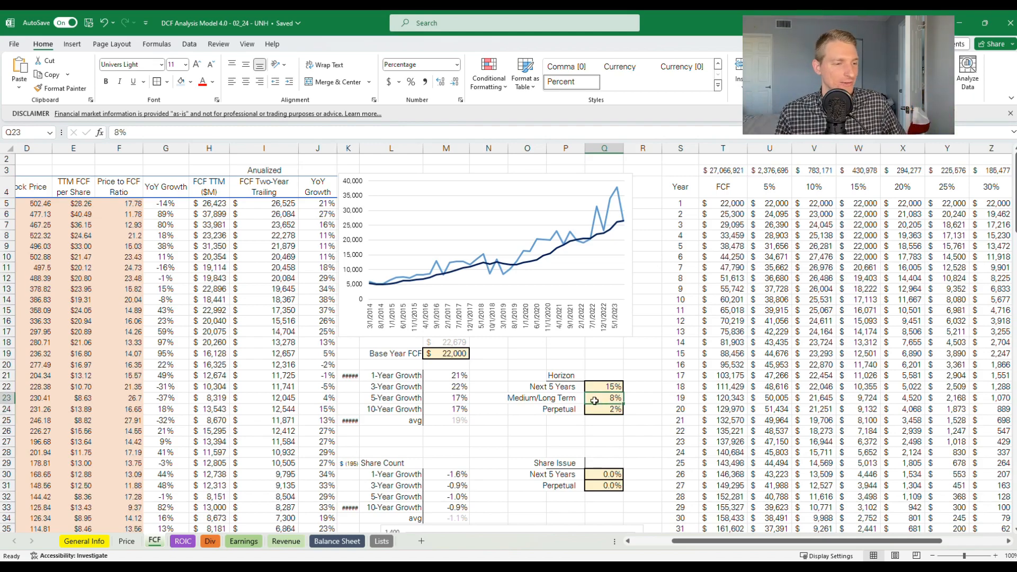
click(580, 402)
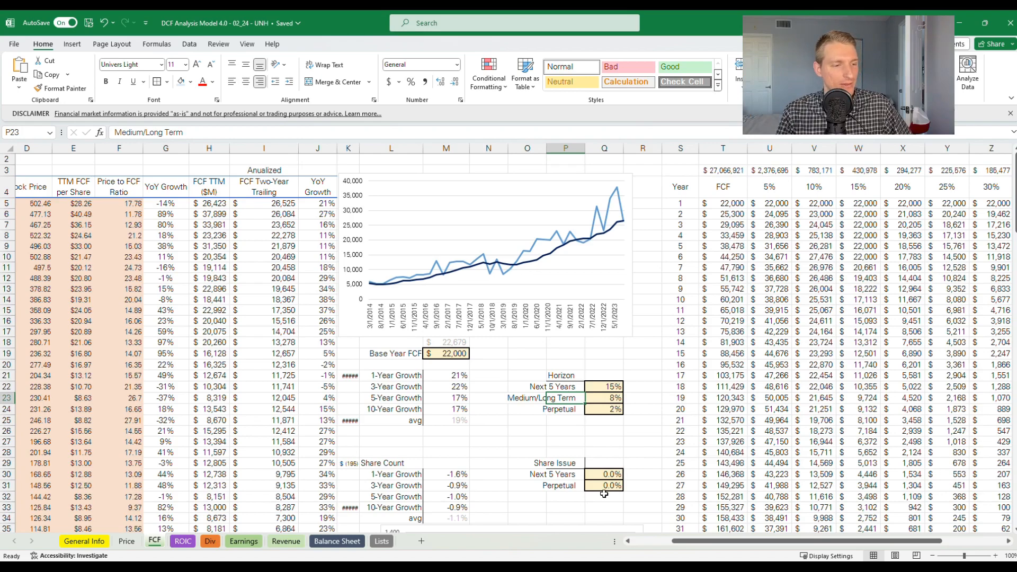
Examine the historical Share Count growth rates in M30:M34 and the share count chart below them against the Share Issue inputs
click(603, 475)
click(605, 490)
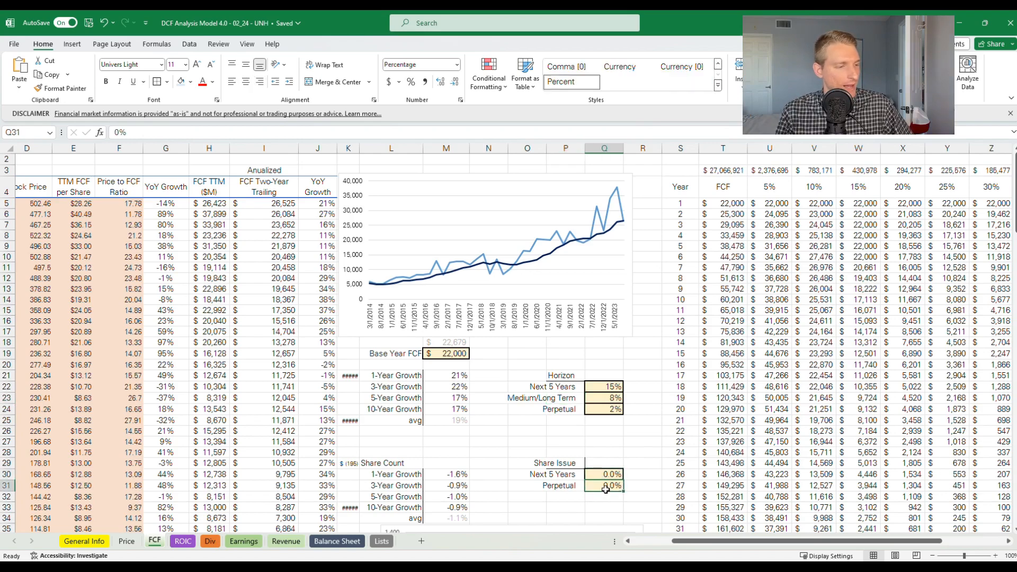
drag(457, 519, 466, 476)
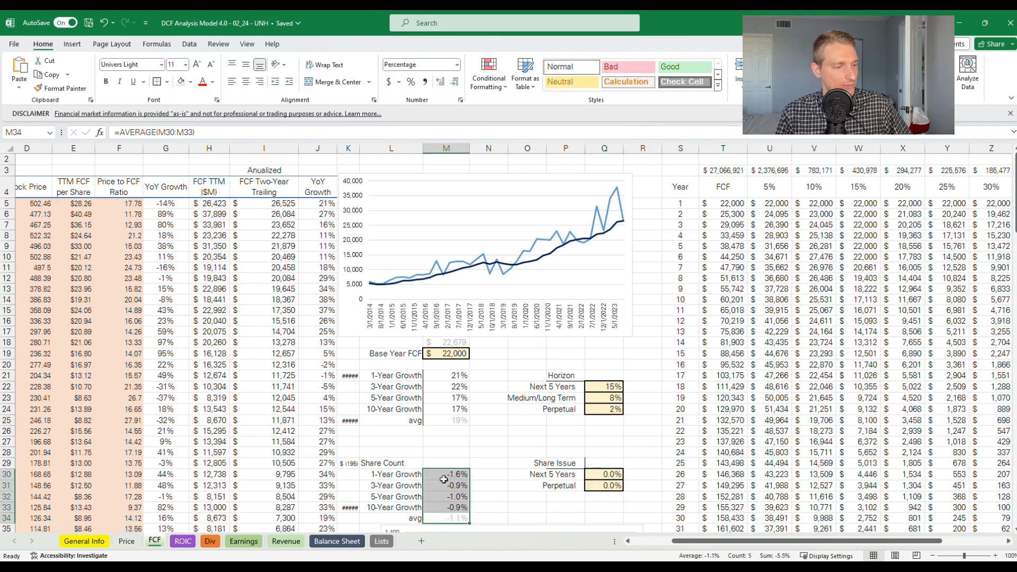
click(486, 507)
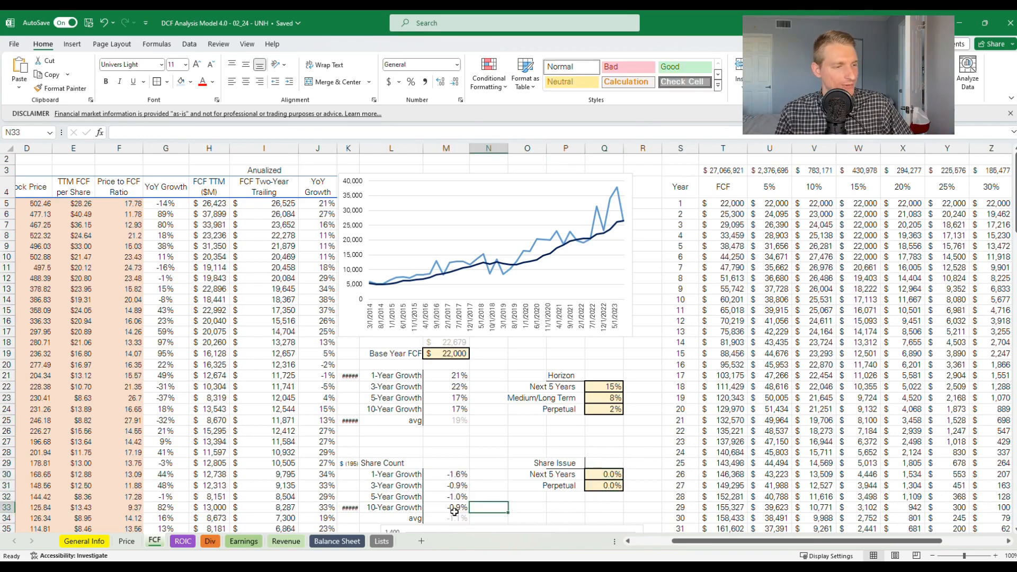
click(451, 507)
scroll(445, 477, down, 3)
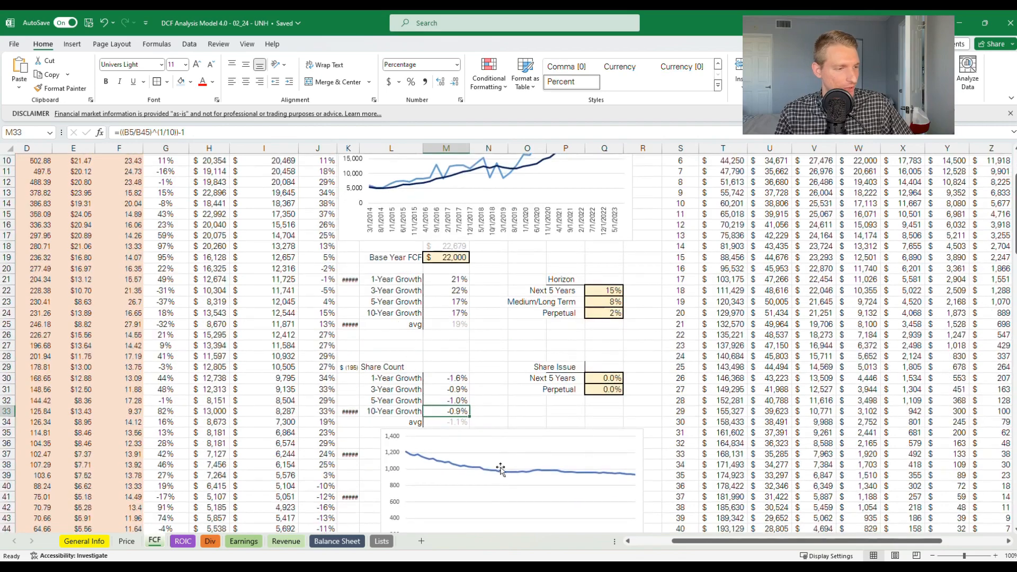
scroll(428, 429, down, 2)
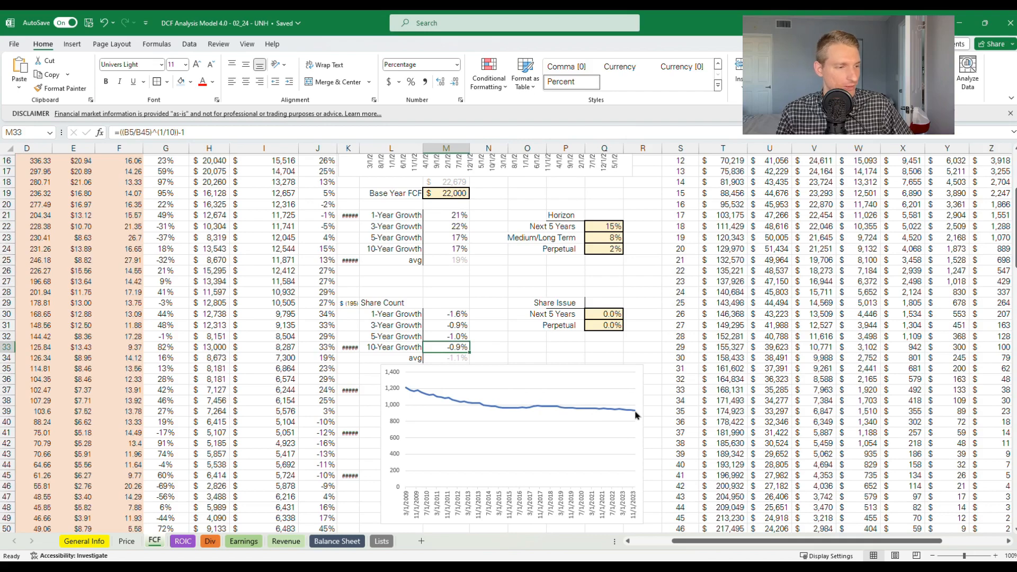
scroll(466, 416, up, 2)
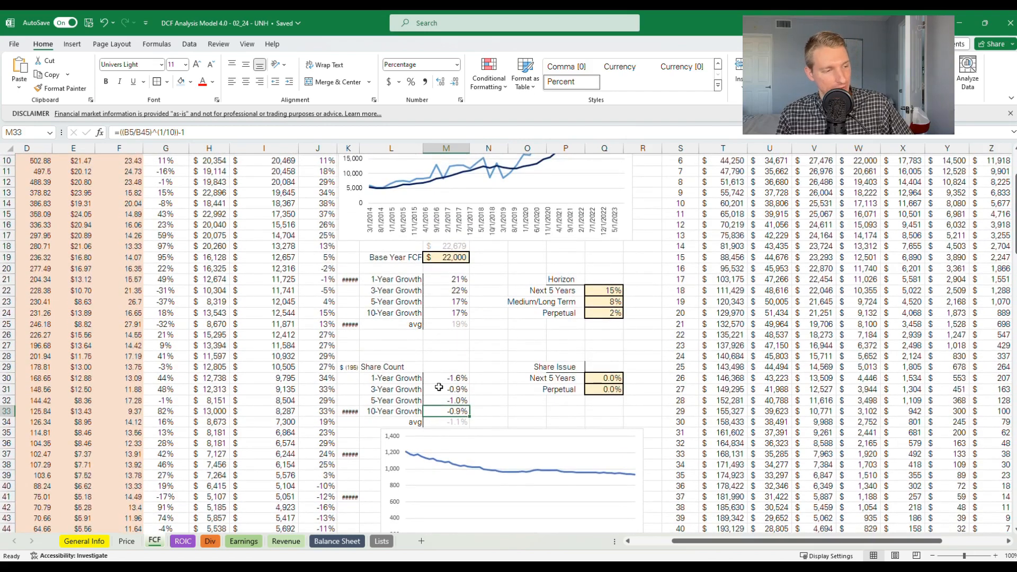
Set both Share Issue rates, Perpetual in Q31 and Next 5 Years in Q30, to -1%
click(604, 393)
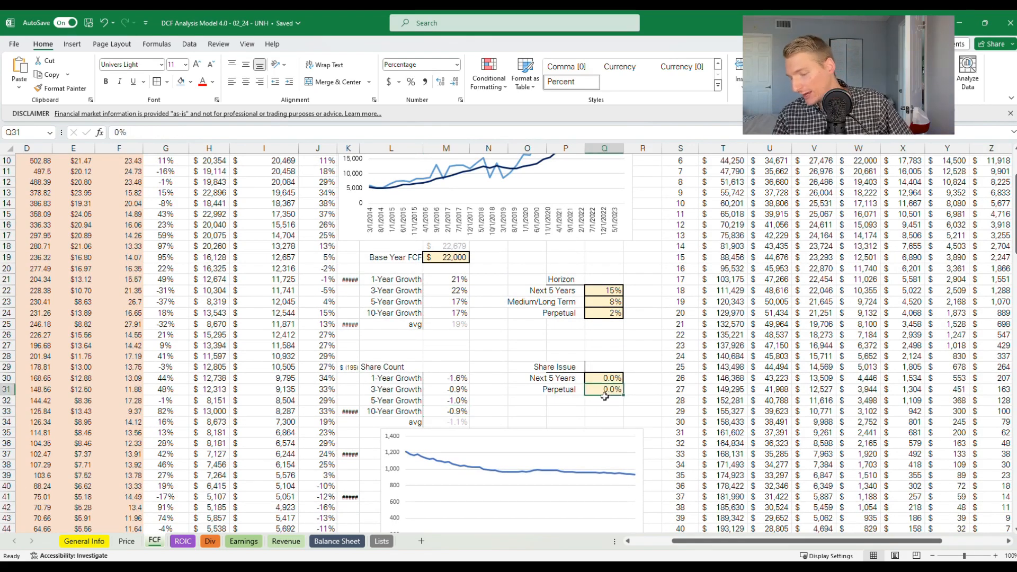
text(-1)
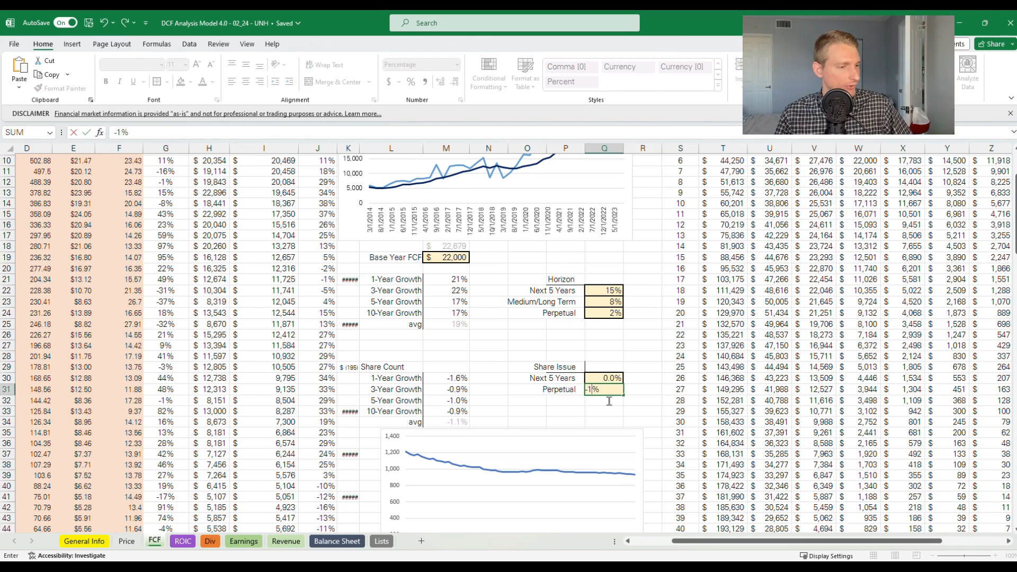
click(611, 381)
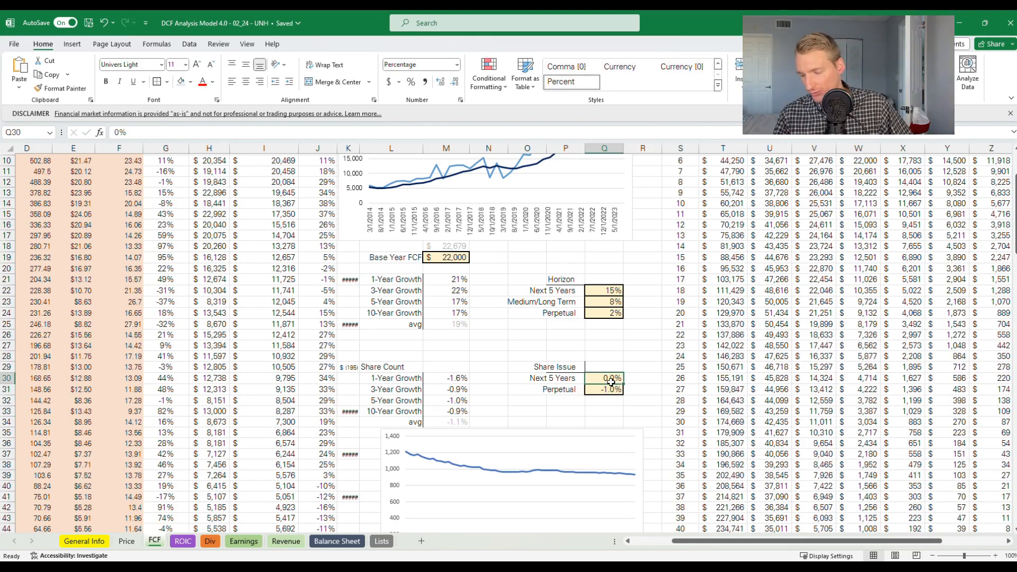
text(-1)
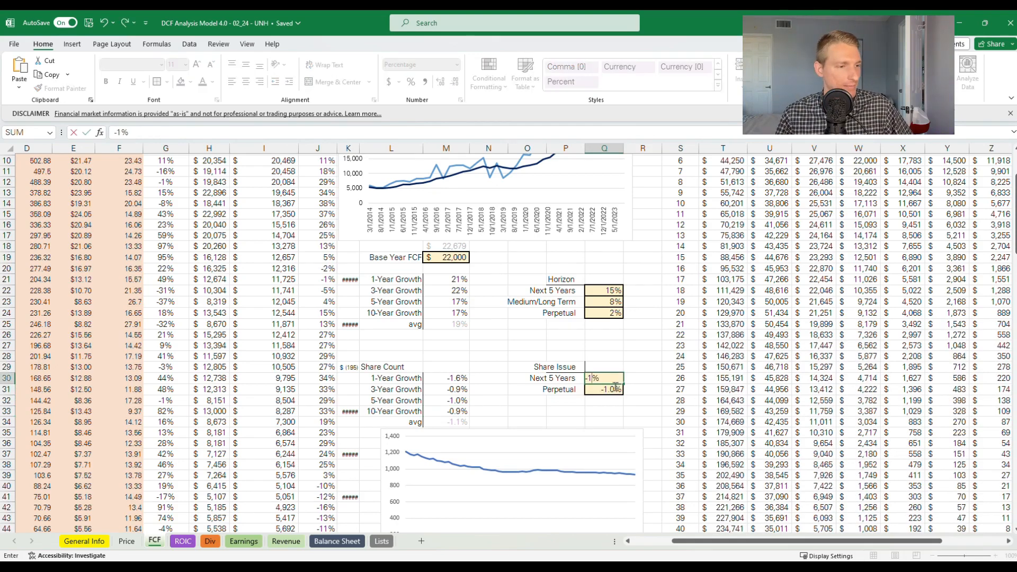
key(Return)
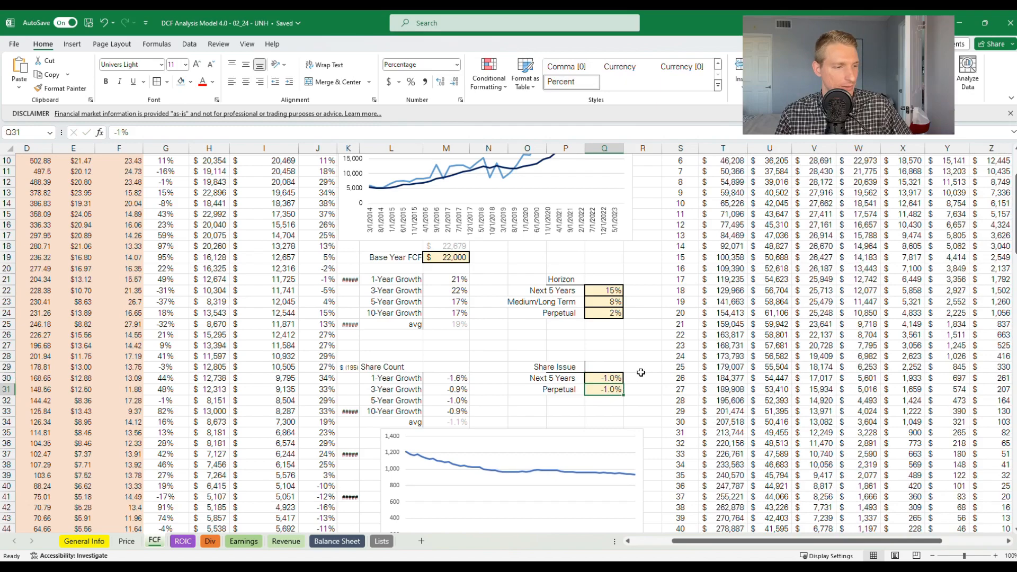
click(641, 371)
Review the yearly FCF projection and its discounted columns from 5% to 50%, including the year 2 FCF formula in T6
scroll(641, 370, up, 3)
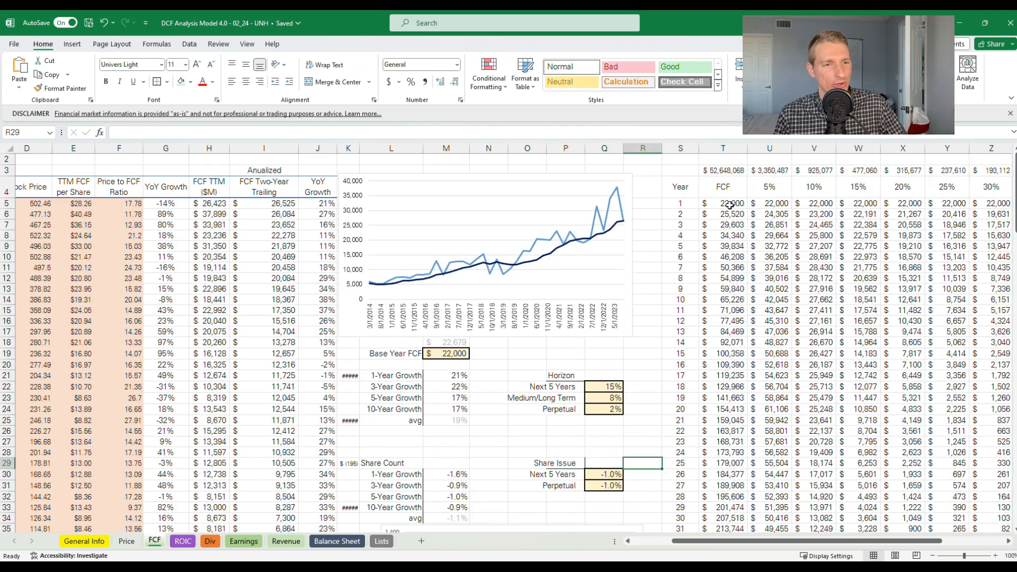
drag(723, 187, 816, 189)
drag(885, 201, 937, 316)
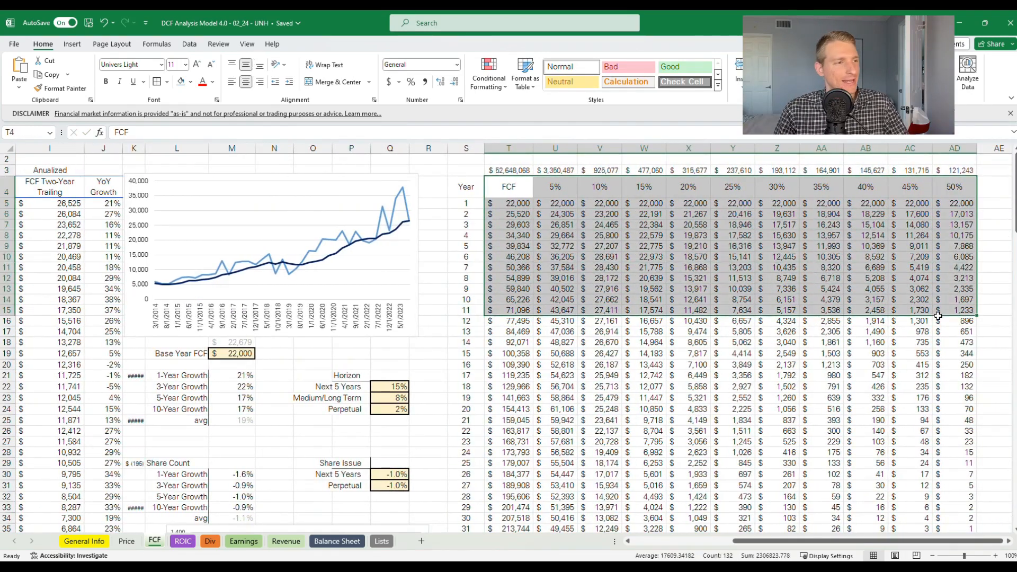
click(530, 153)
drag(521, 189, 521, 345)
drag(561, 191, 561, 283)
click(505, 215)
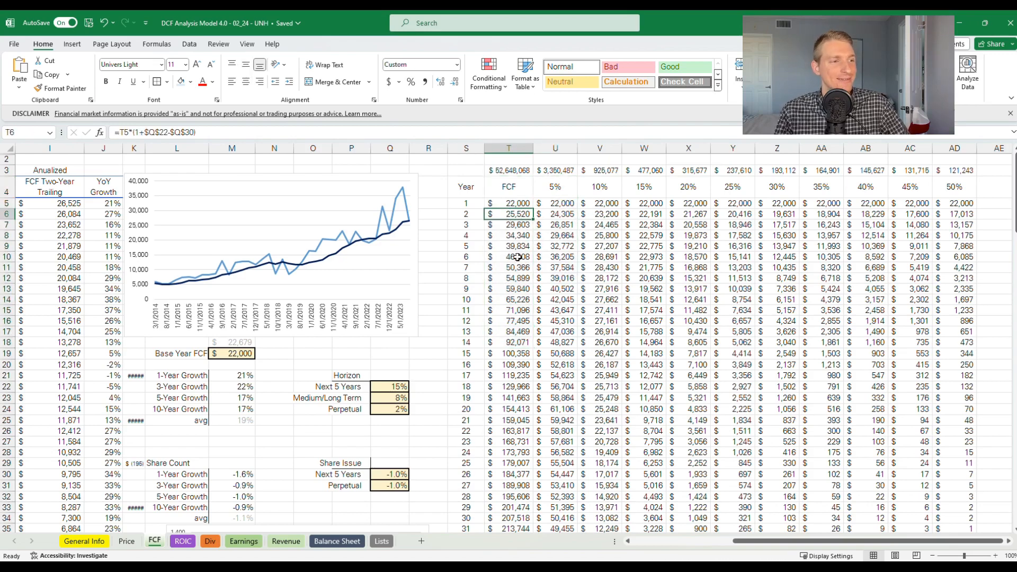
Compare the 5% discounted cash flows in column U with the projected FCF for years 5 and 10
drag(561, 186, 564, 336)
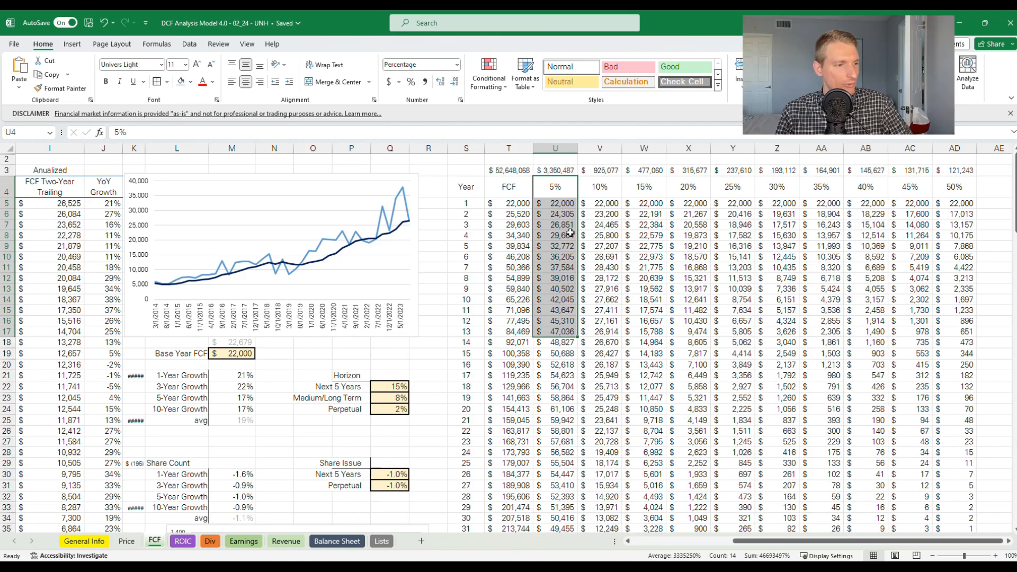
drag(557, 197, 564, 333)
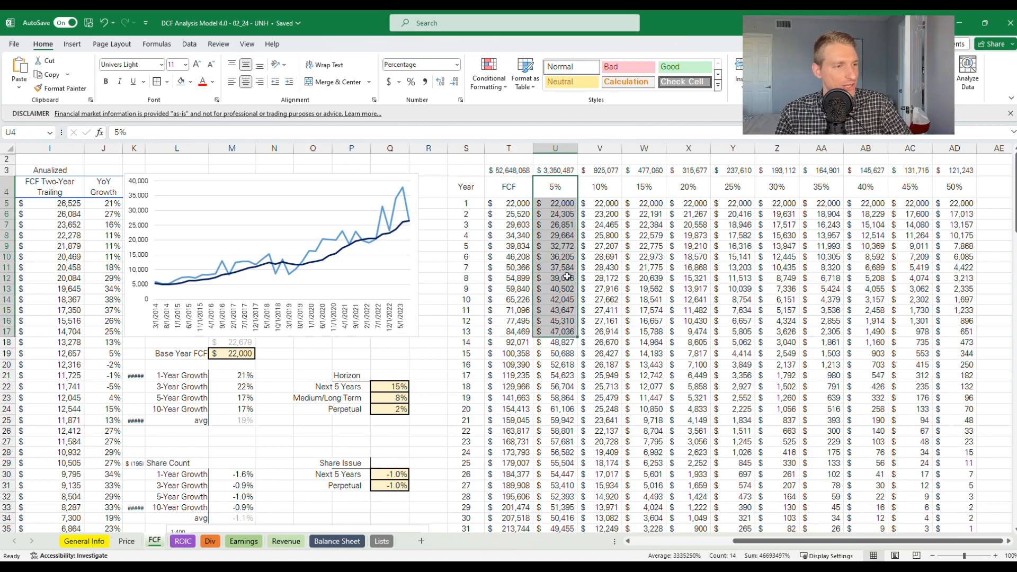
click(554, 237)
click(526, 251)
click(563, 251)
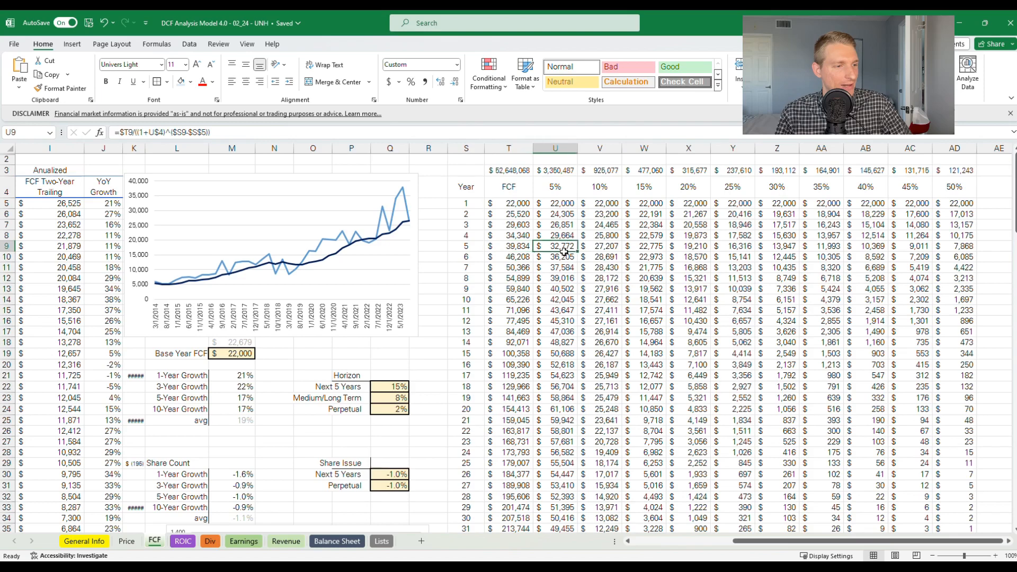
click(521, 302)
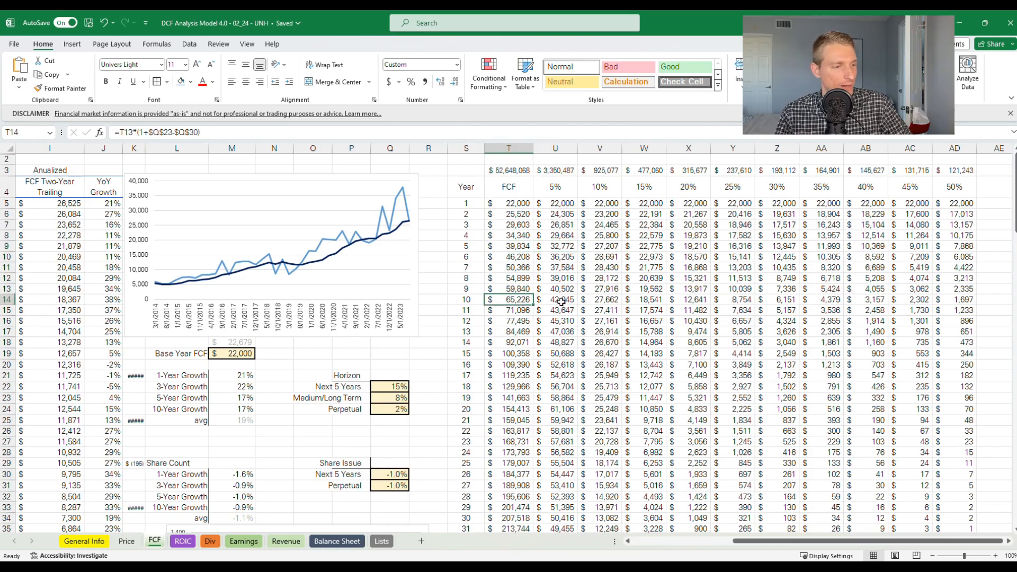
Compare the projected year 20 FCF with its discounted values at 5% and 10%
scroll(524, 318, down, 2)
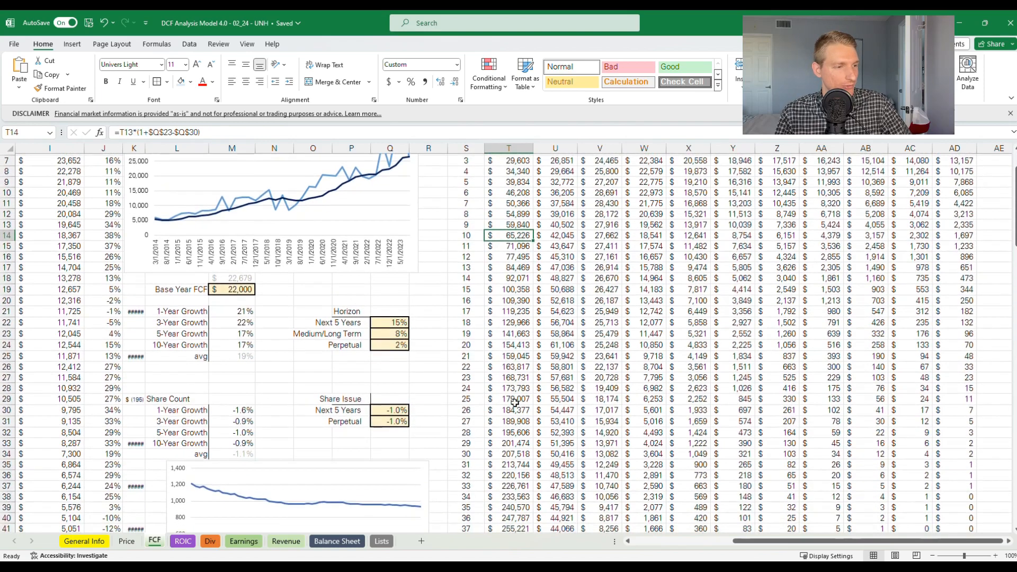
click(504, 348)
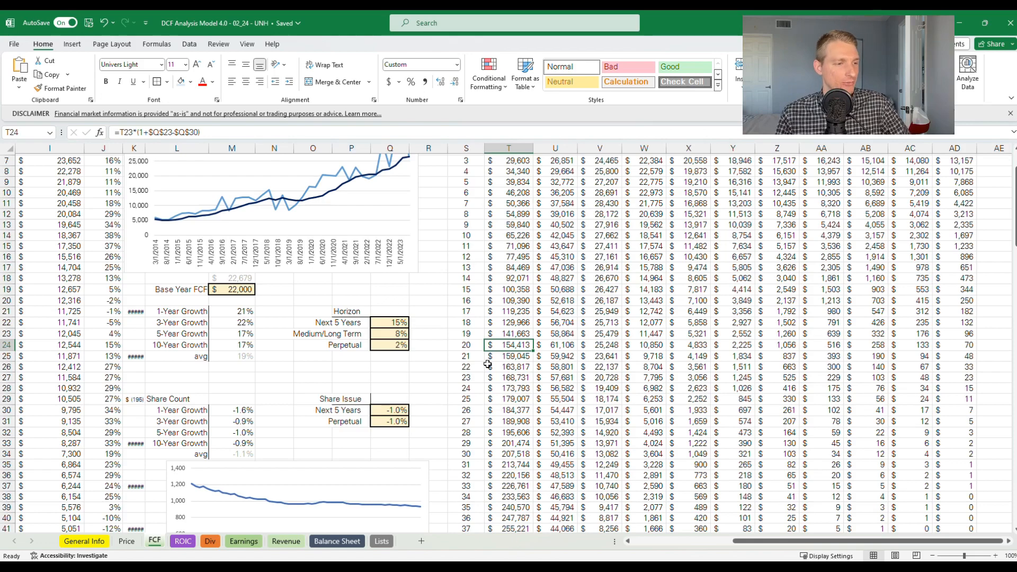
click(563, 347)
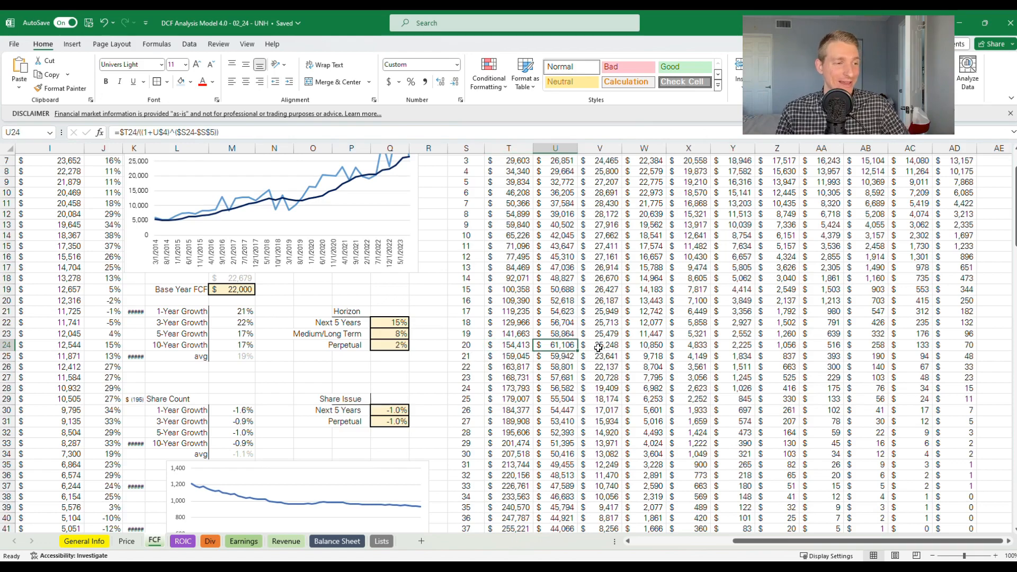
click(515, 350)
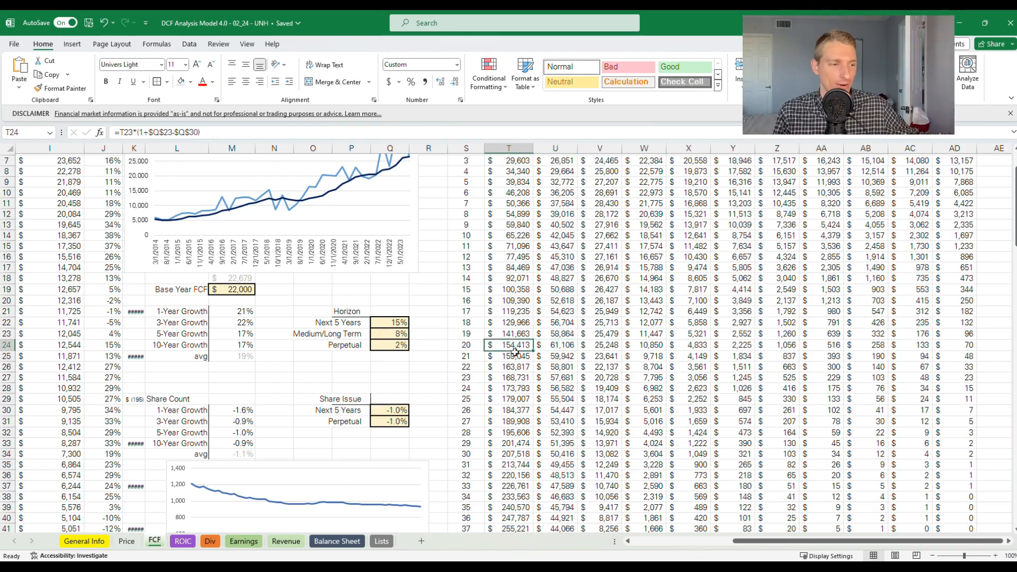
click(595, 350)
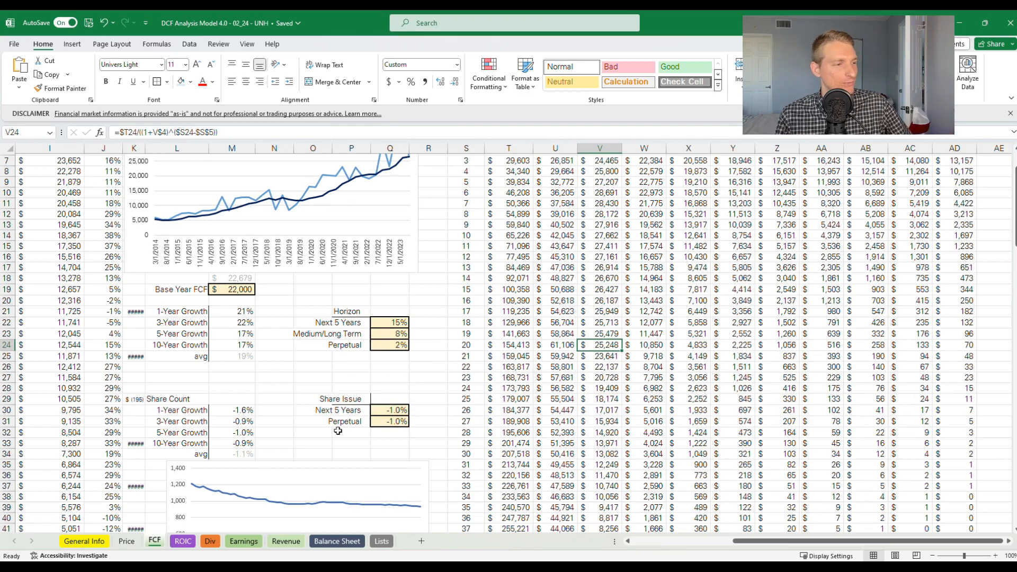
Set the MOS Discount in J7 on the General Info sheet to 0.7
click(96, 542)
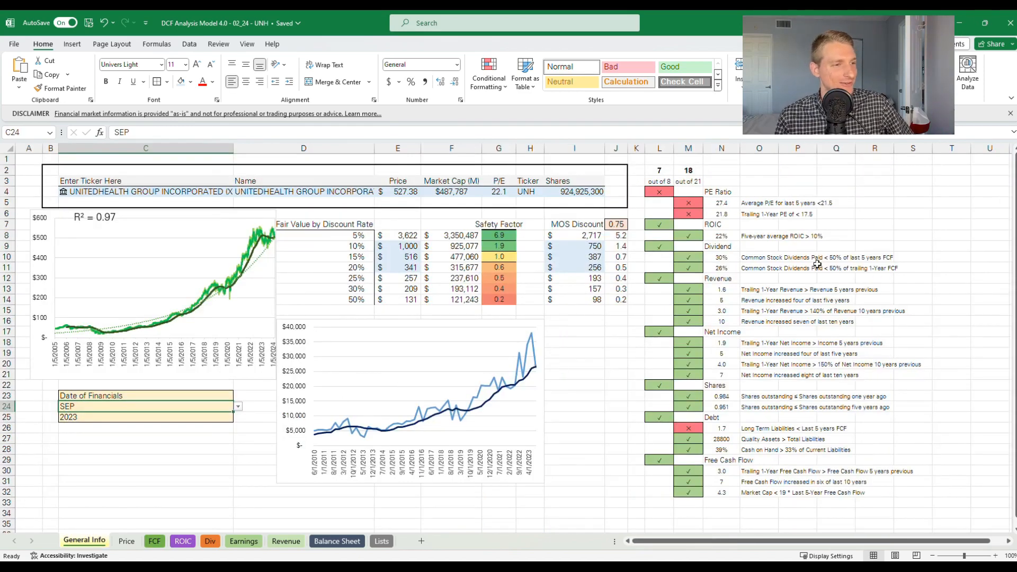
click(620, 227)
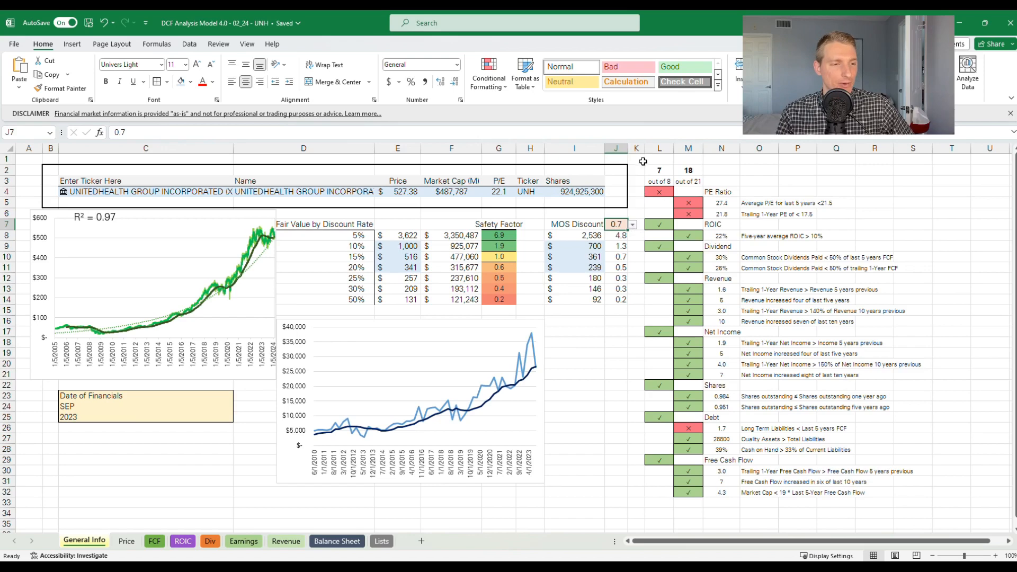
Review the investment checklist beside the fair value table, from the PE Ratio criteria down to Free Cash Flow
drag(643, 161, 939, 517)
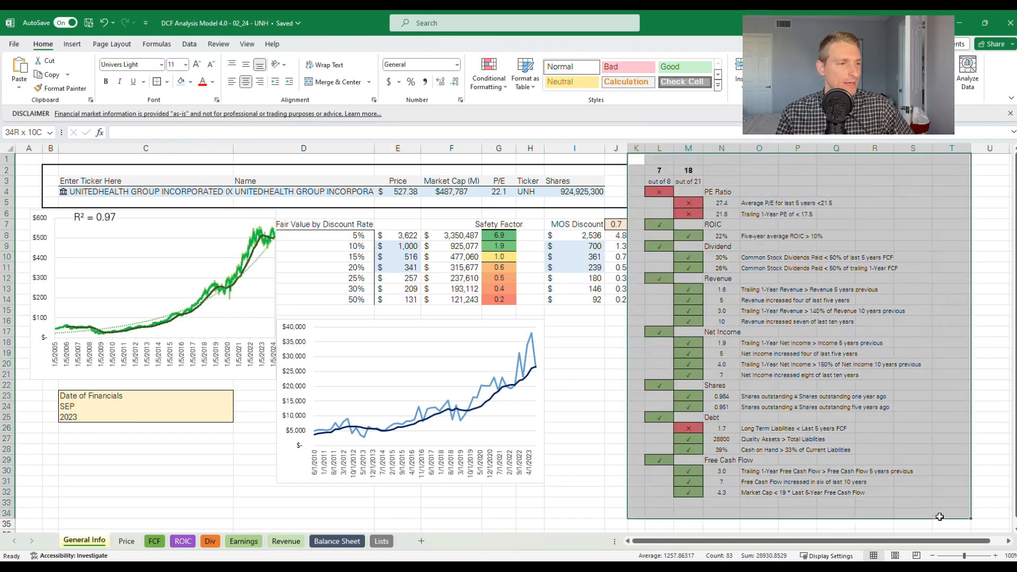
click(594, 355)
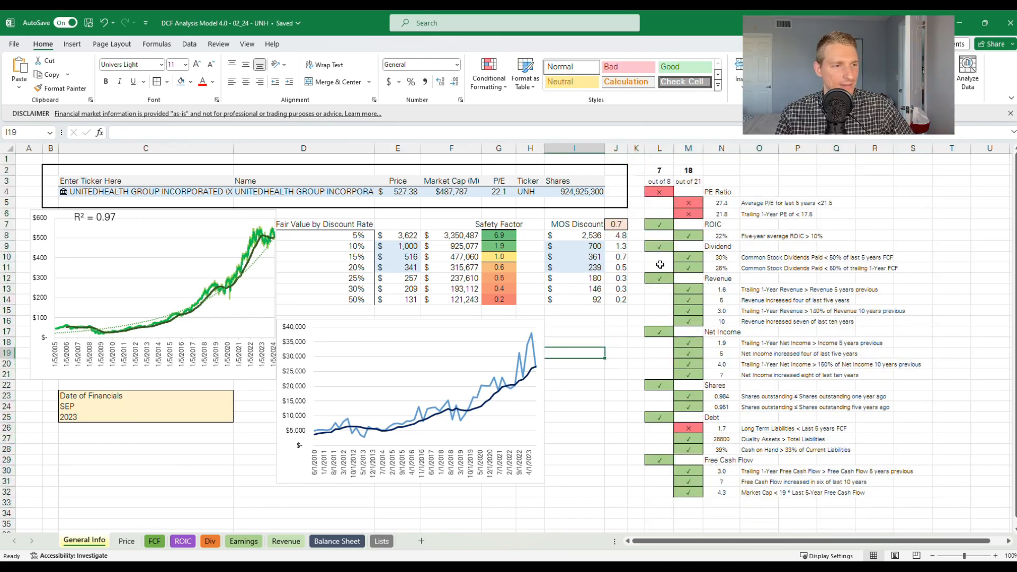
drag(669, 194, 758, 215)
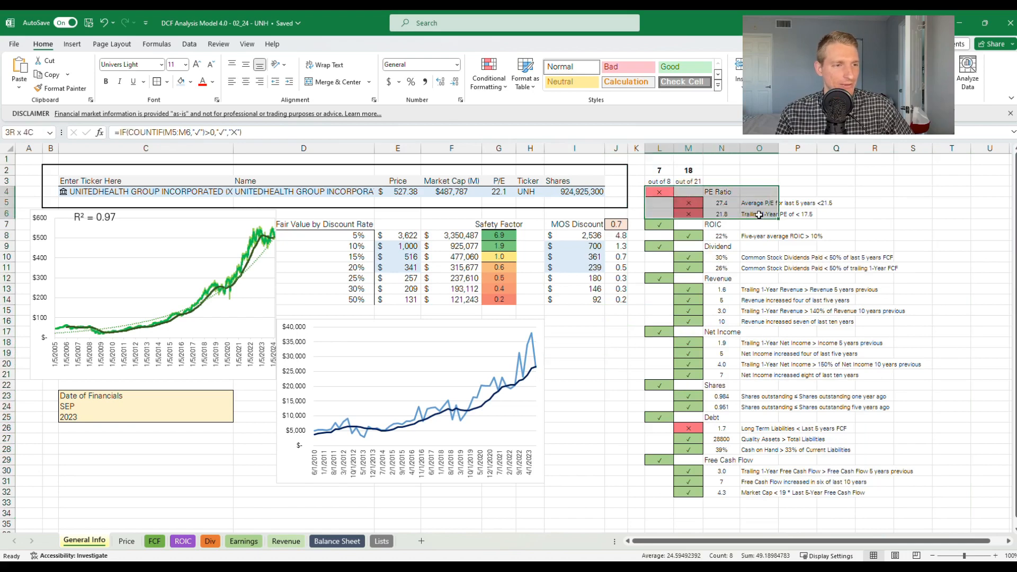
drag(659, 225, 771, 495)
click(568, 409)
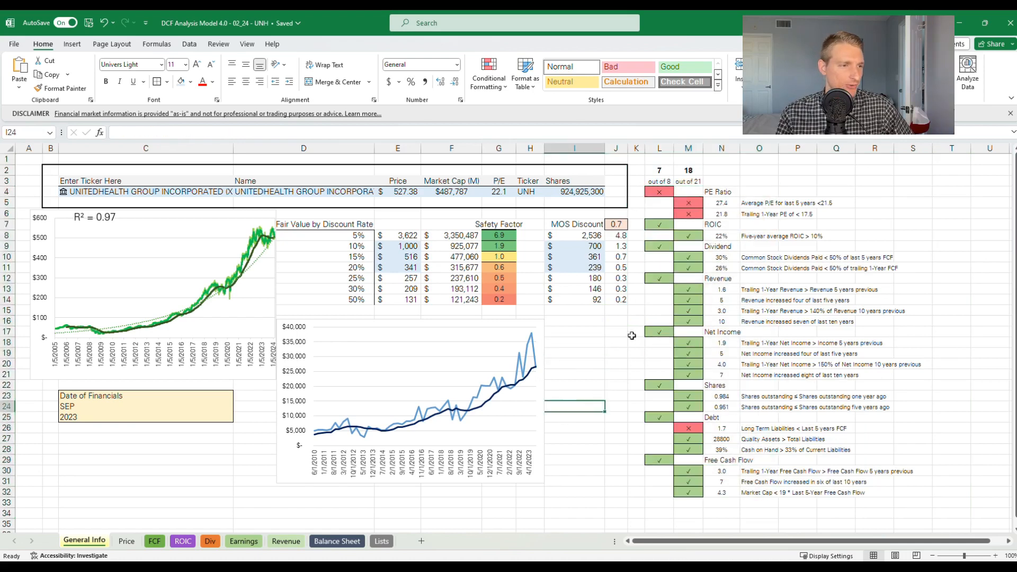
Set the MOS Discount in J7 to 0.85
click(619, 225)
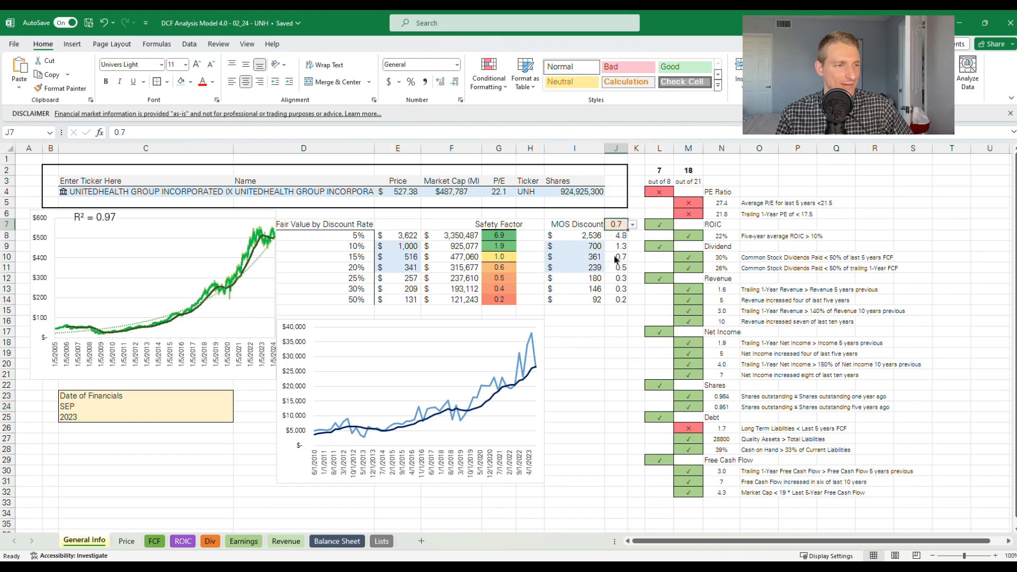
click(632, 225)
click(626, 292)
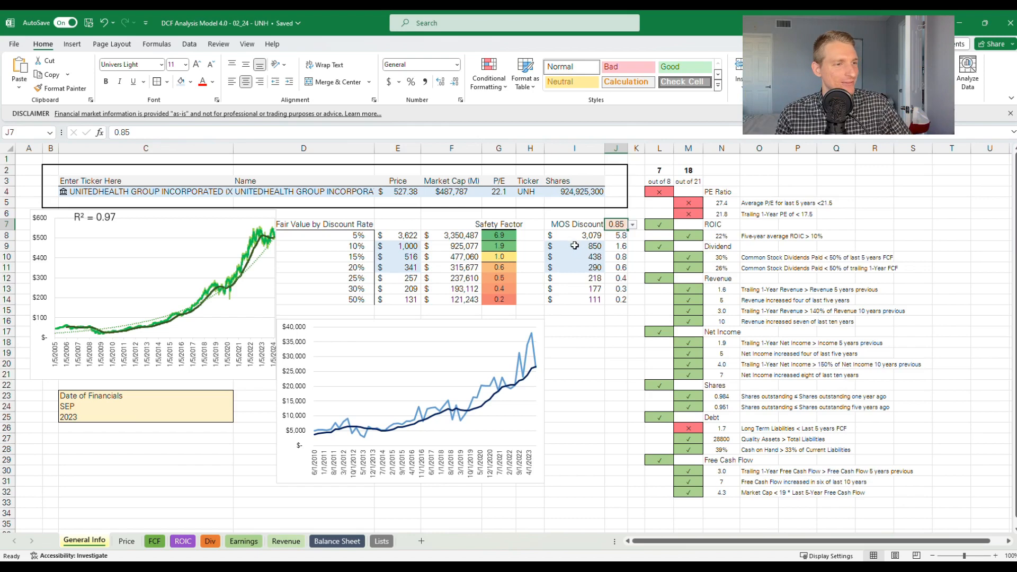
Compare the MOS-discounted fair values in column I across the discount rates, focusing on the 10% and 20% rows
drag(581, 229, 585, 300)
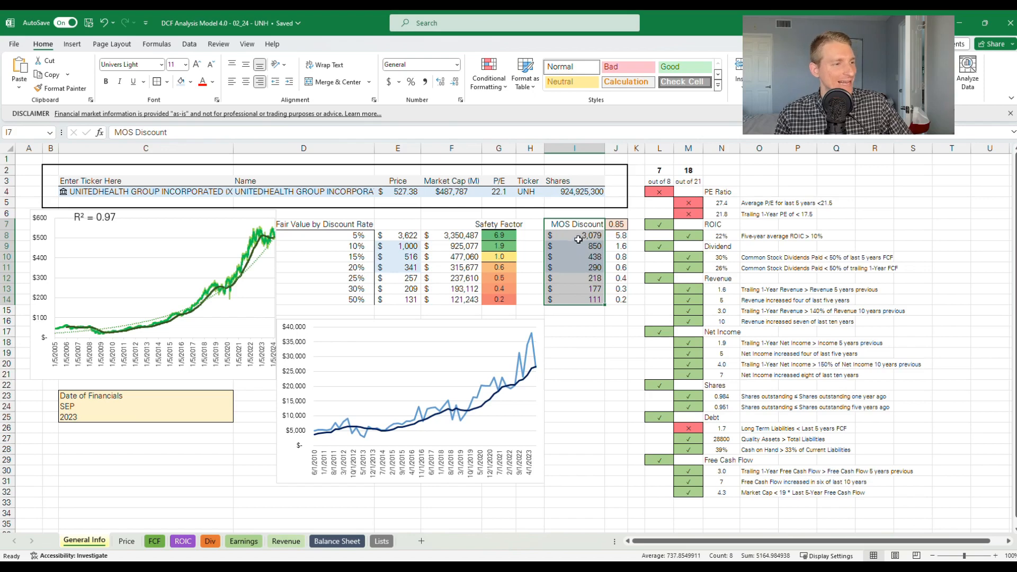
click(352, 250)
key(shift+Right)
key(shift+Right)
key(shift+Right)
key(shift+Right)
key(shift+Right)
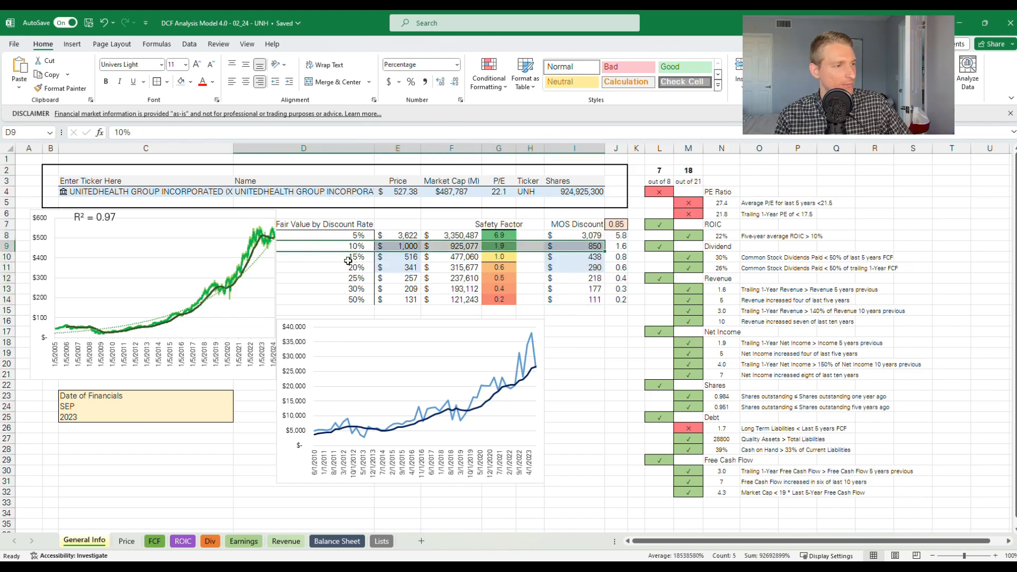
drag(351, 225, 355, 302)
drag(352, 268, 638, 268)
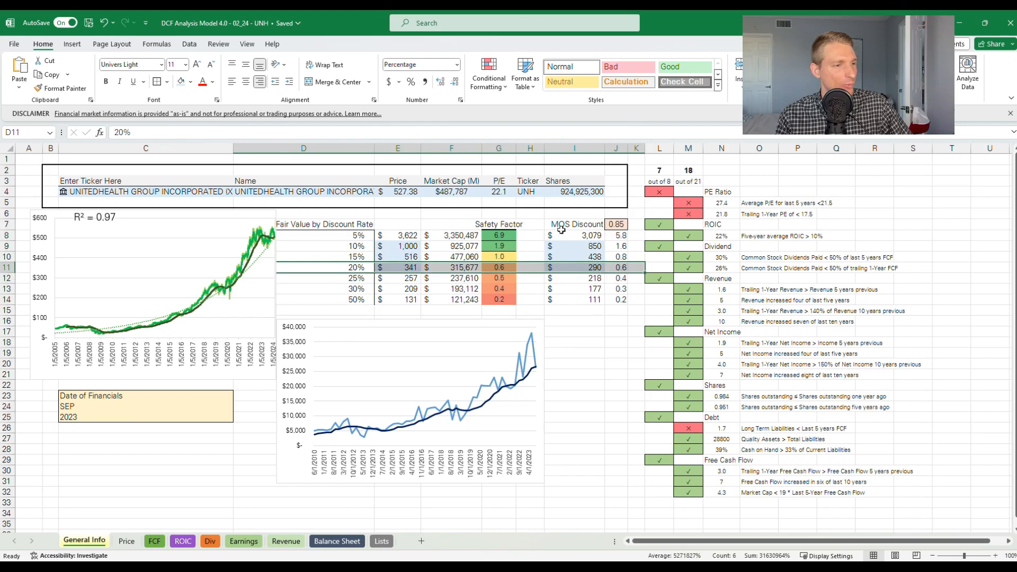
click(575, 272)
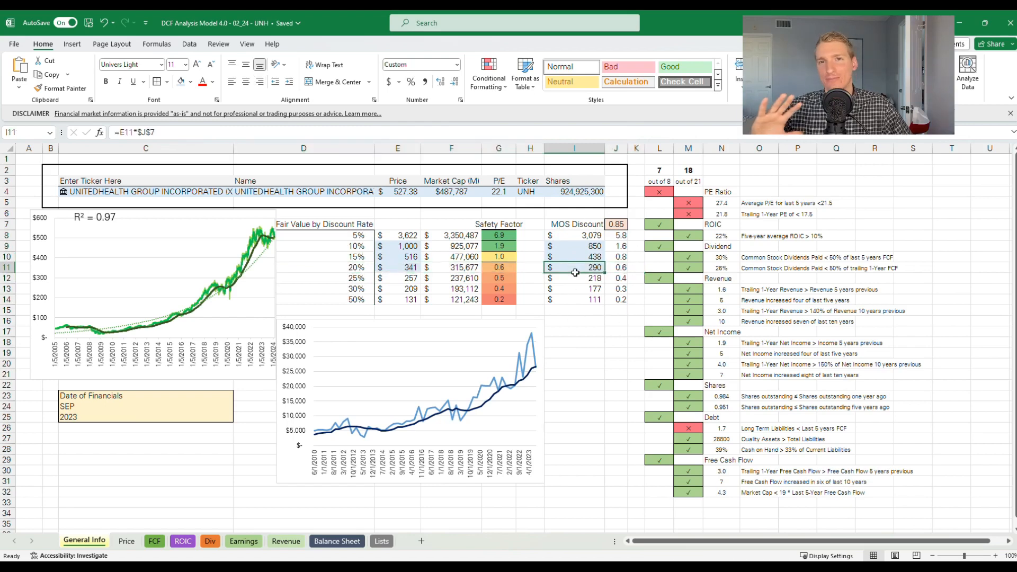
Compare the MOS-discounted fair value at 10% with the share price in E4 and inspect the ratio formula in J8
click(578, 247)
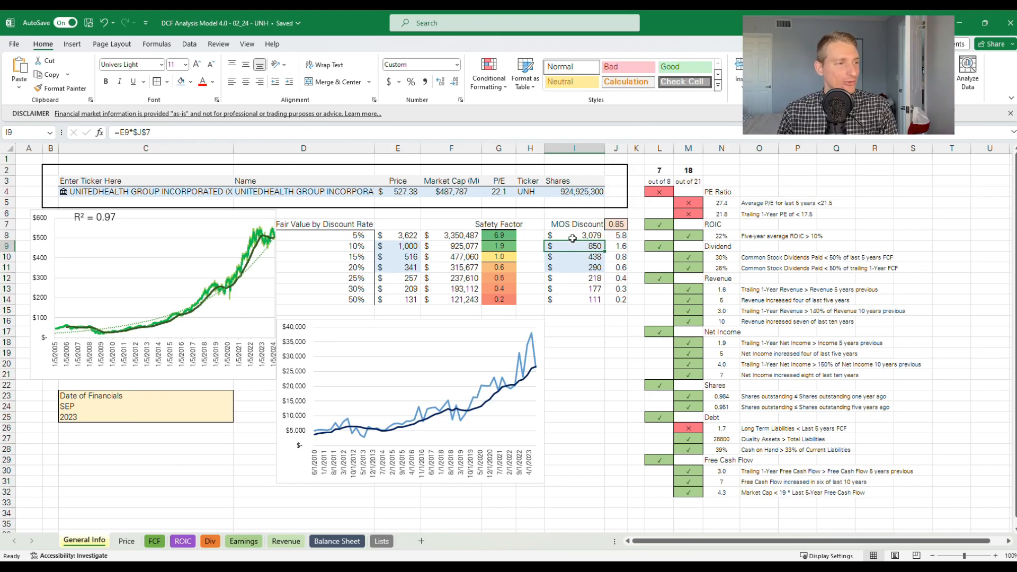
click(405, 194)
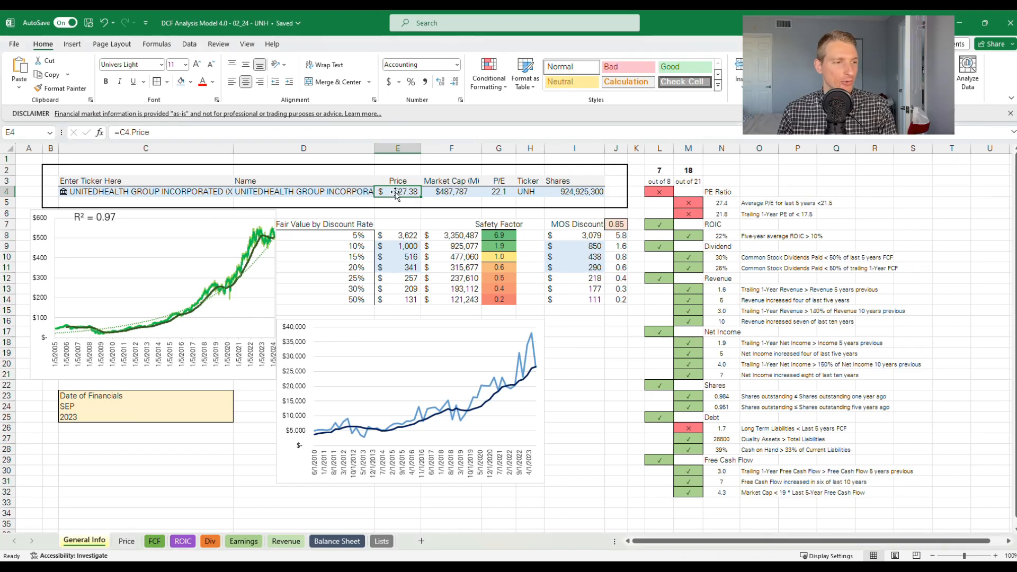
click(565, 242)
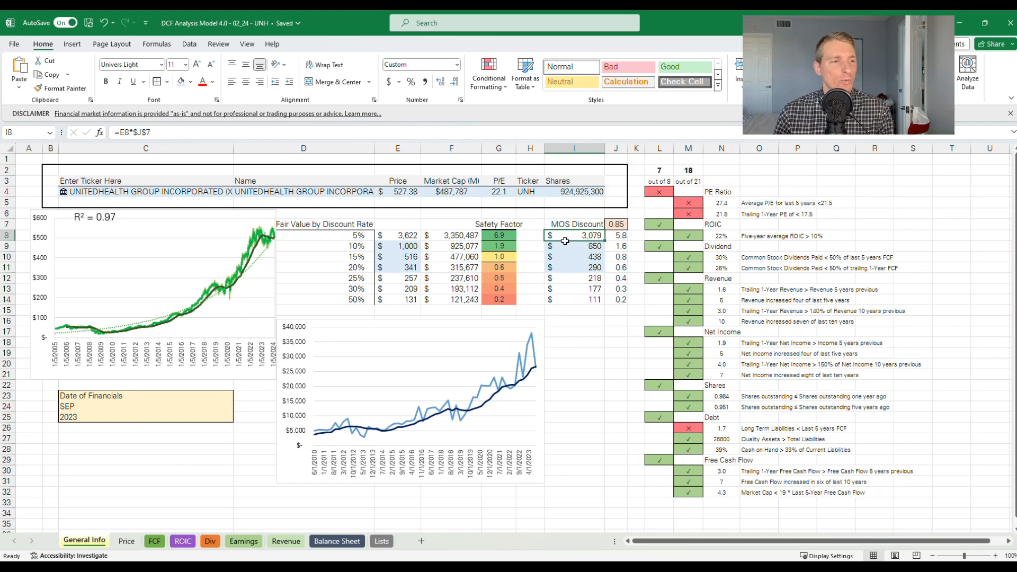
double_click(613, 239)
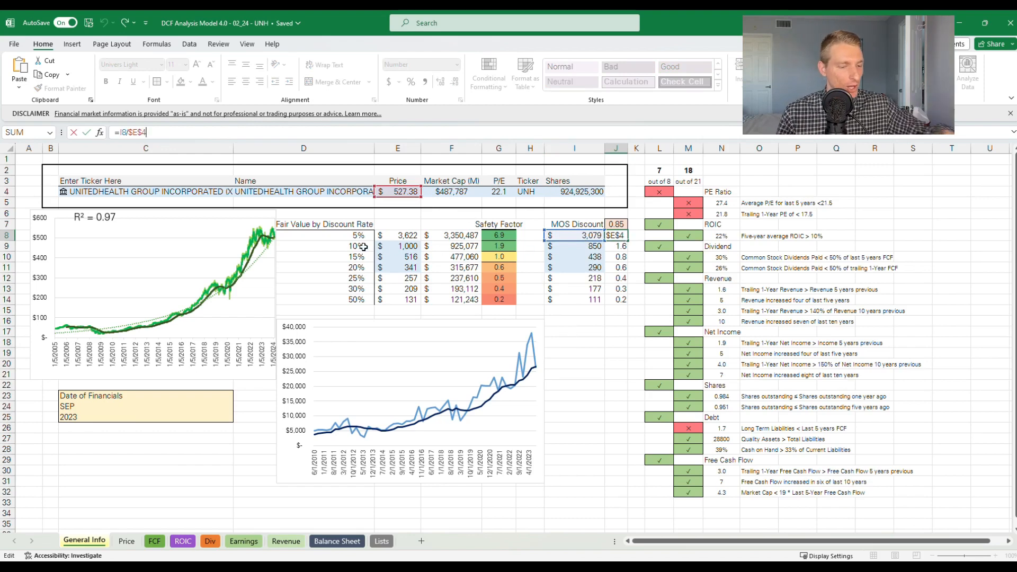
key(Escape)
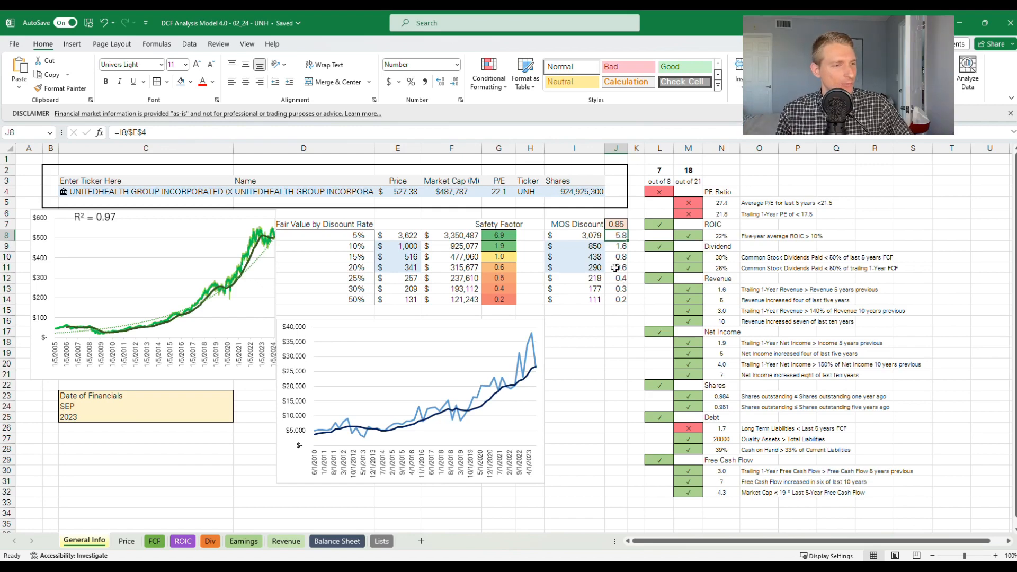
Compare the MOS-discounted value-to-price ratios for the 10% and 15% discount rates in J9:J10
click(619, 259)
drag(619, 259, 612, 251)
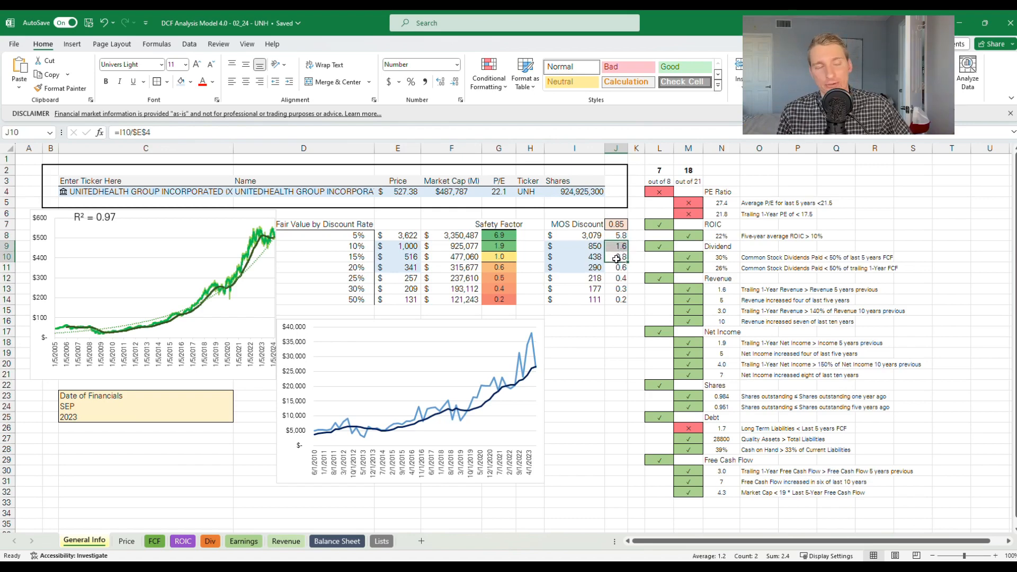
click(617, 259)
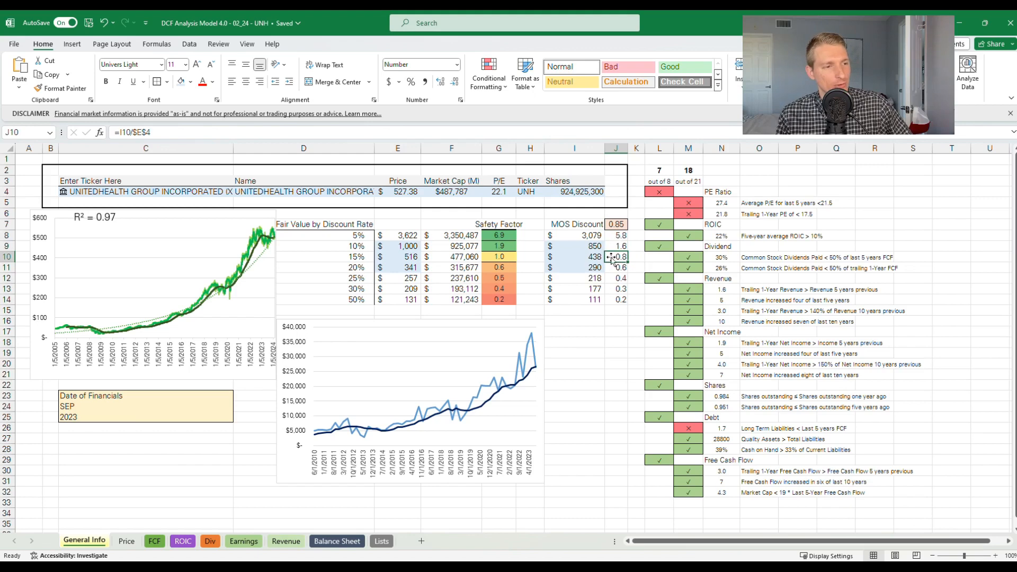
drag(615, 245, 620, 258)
click(638, 256)
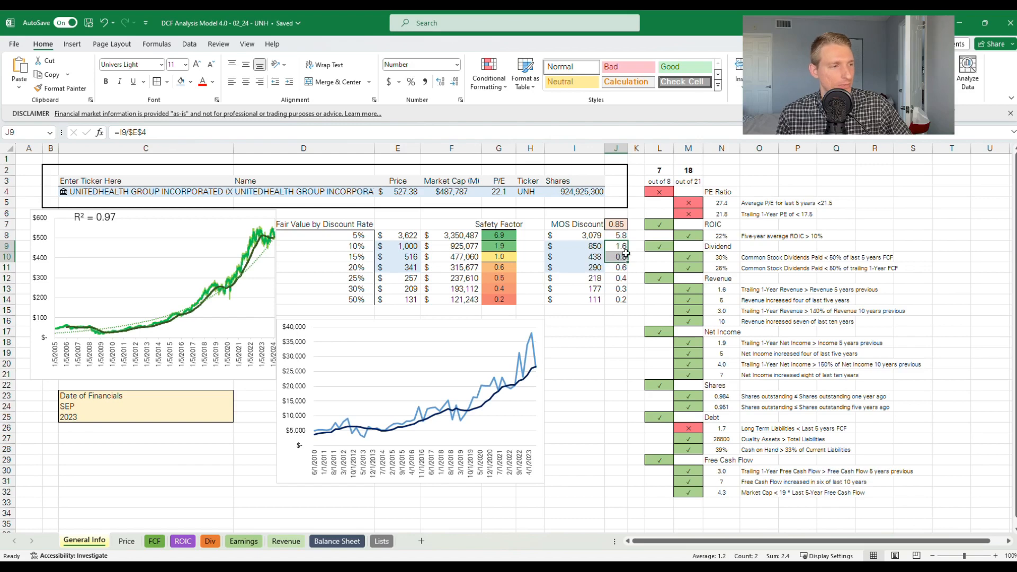
click(639, 258)
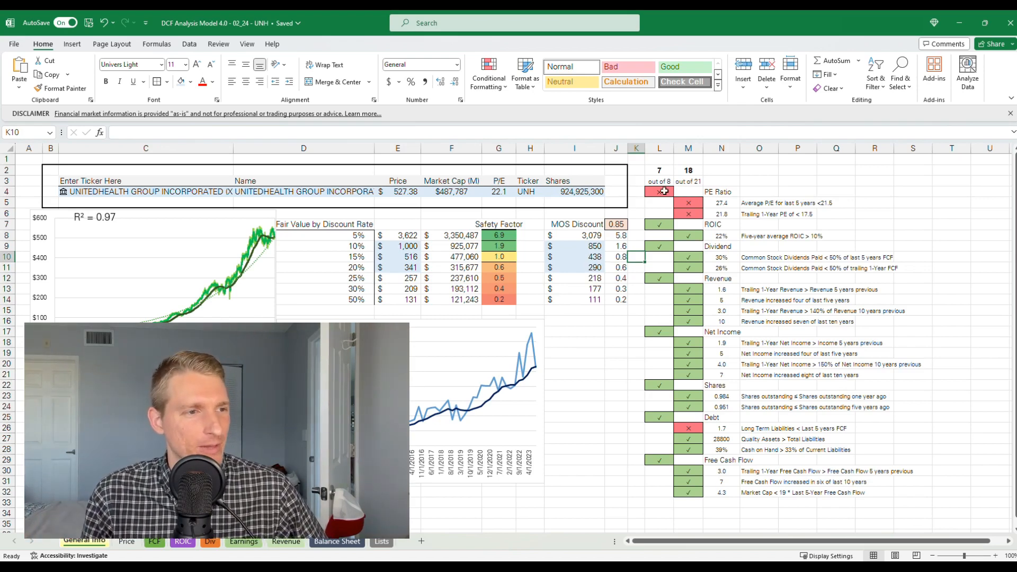
Examine the checklist criteria in column O, focusing on the Revenue, Net Income, Shares and Debt categories
drag(758, 203, 770, 493)
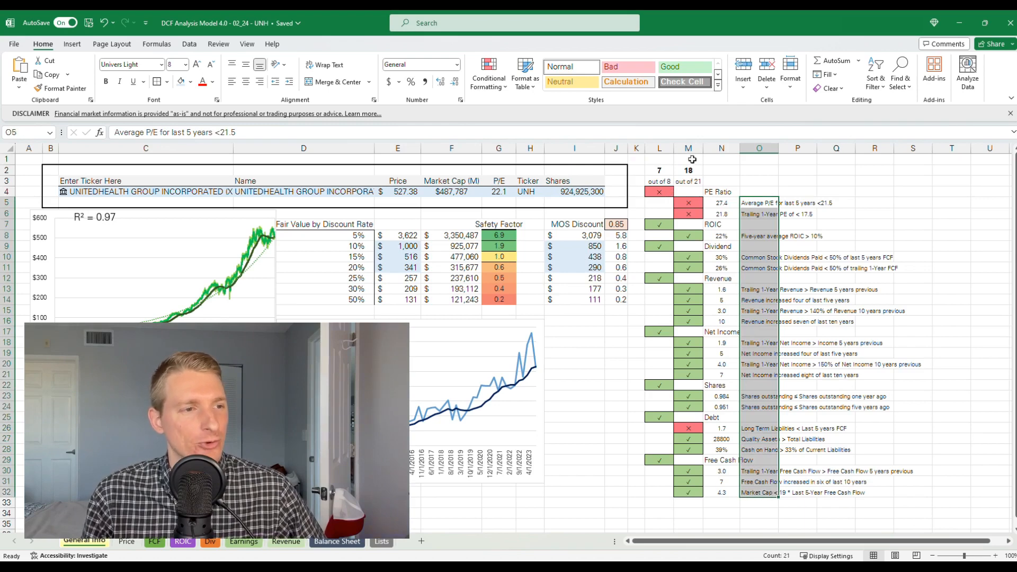
click(726, 161)
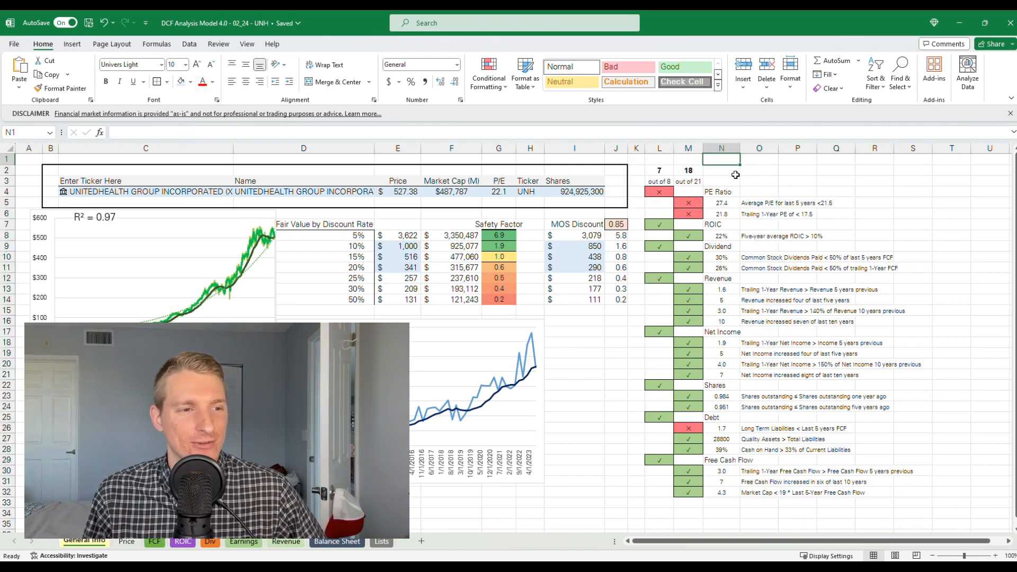
click(724, 280)
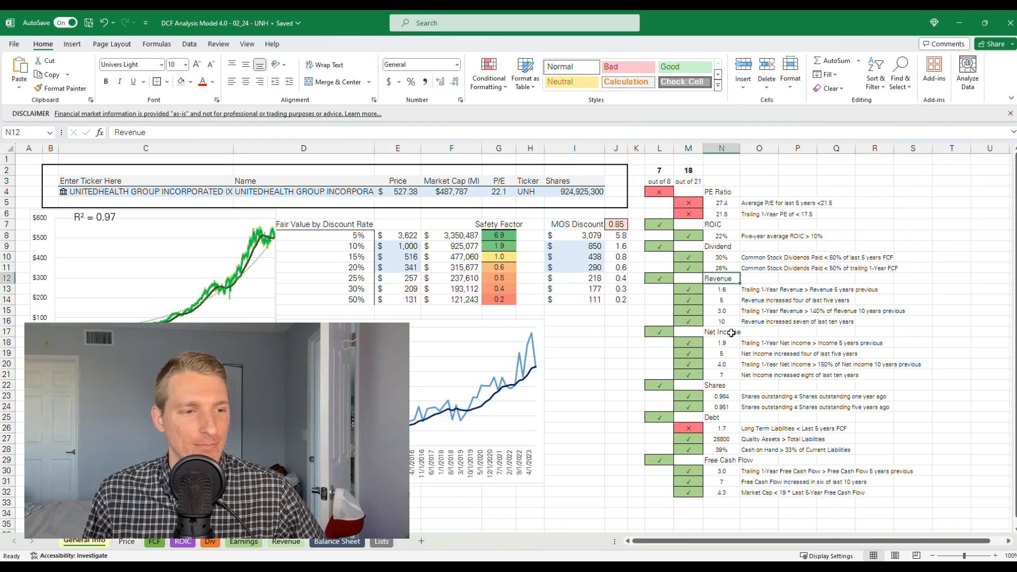
click(728, 334)
click(720, 387)
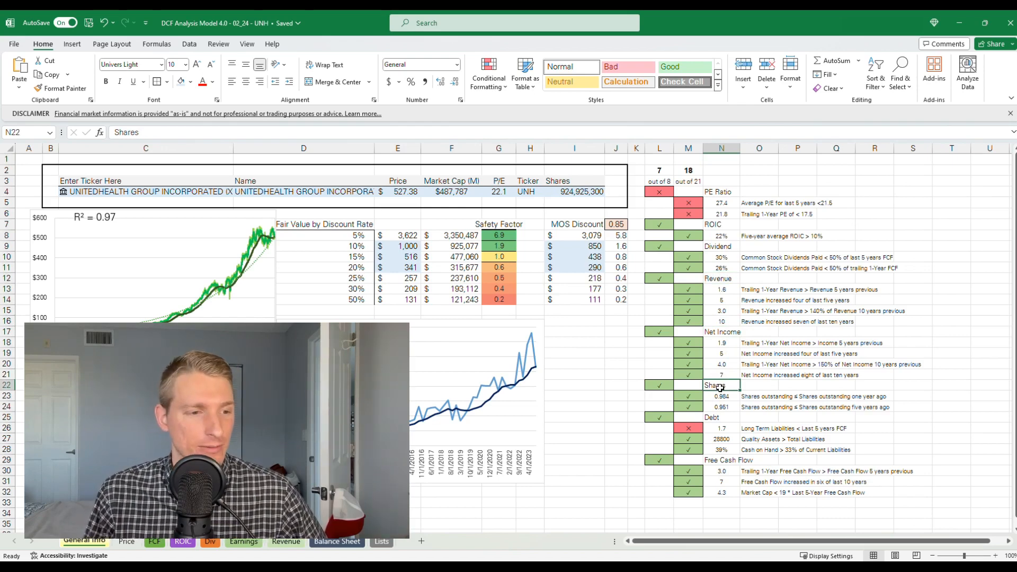
drag(724, 397, 771, 412)
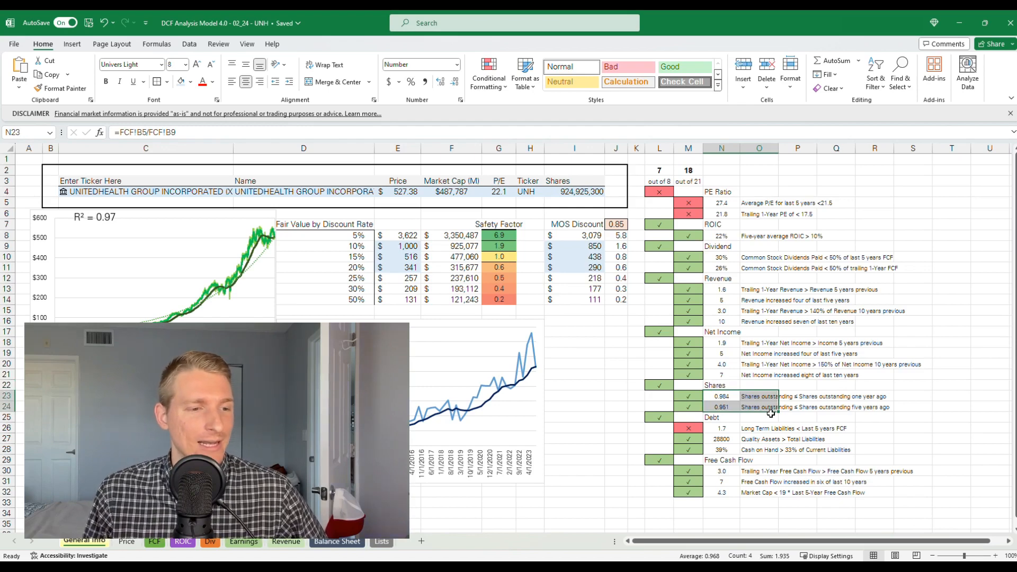
drag(726, 422, 784, 451)
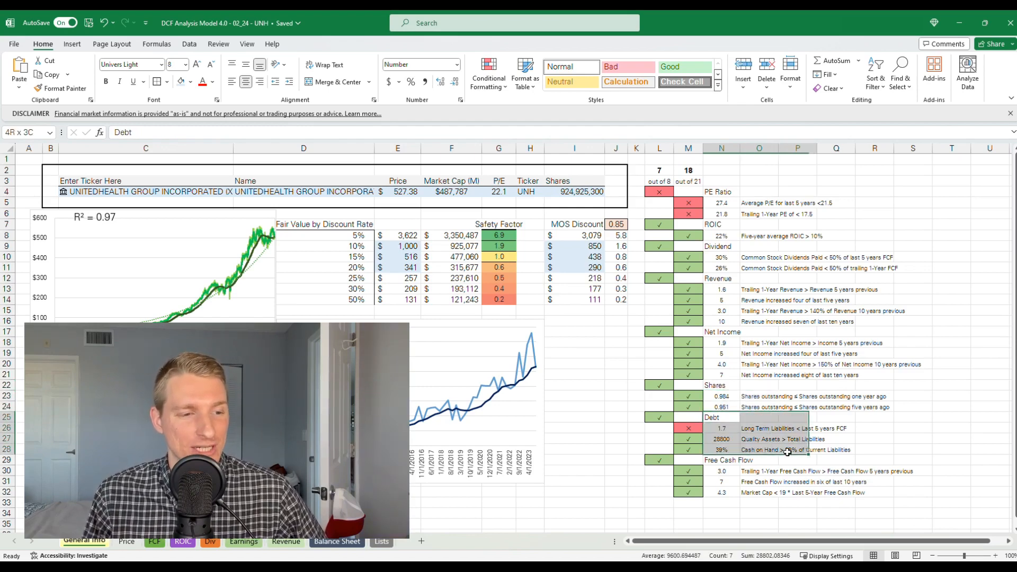
click(874, 439)
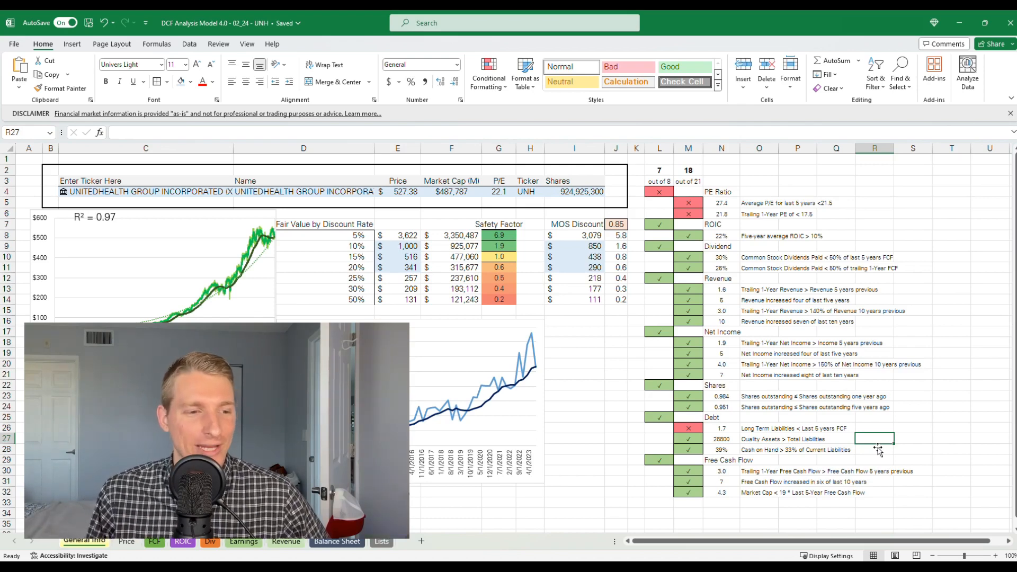
Check the Quality Assets criterion and the Free Cash Flow criteria, including the market cap test in row 32
click(754, 443)
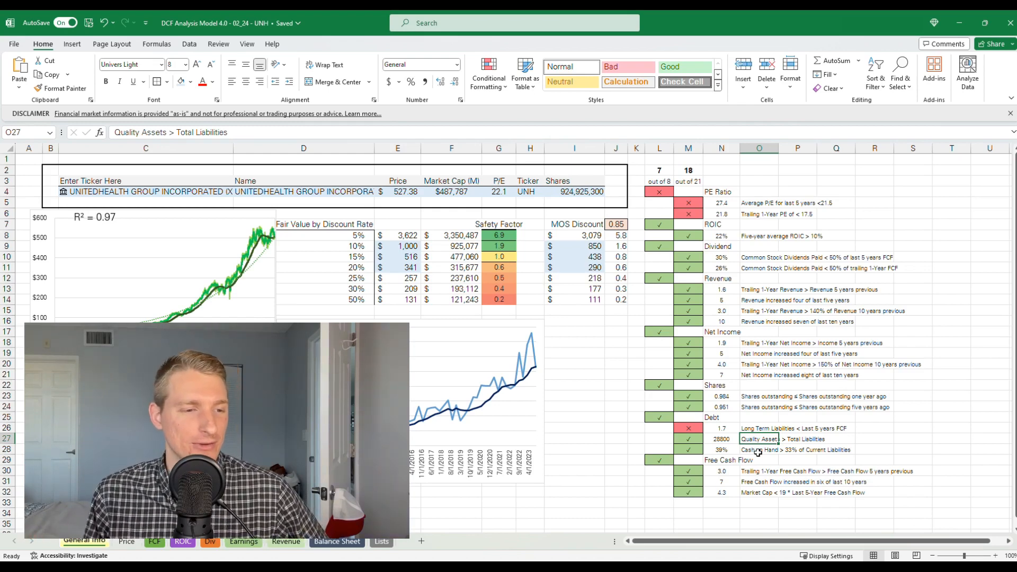
drag(724, 462, 761, 492)
click(832, 501)
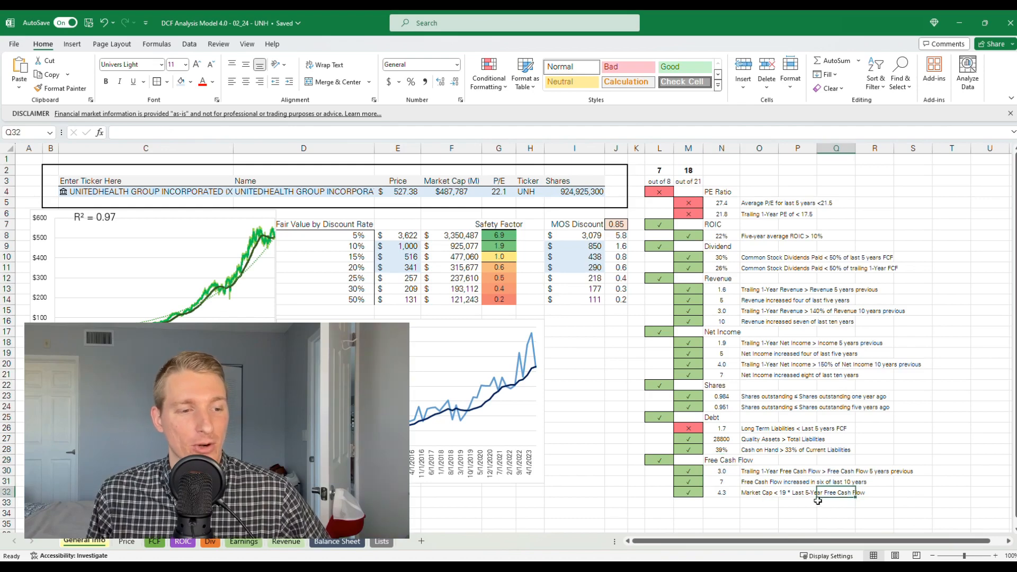
click(692, 495)
drag(694, 498, 777, 495)
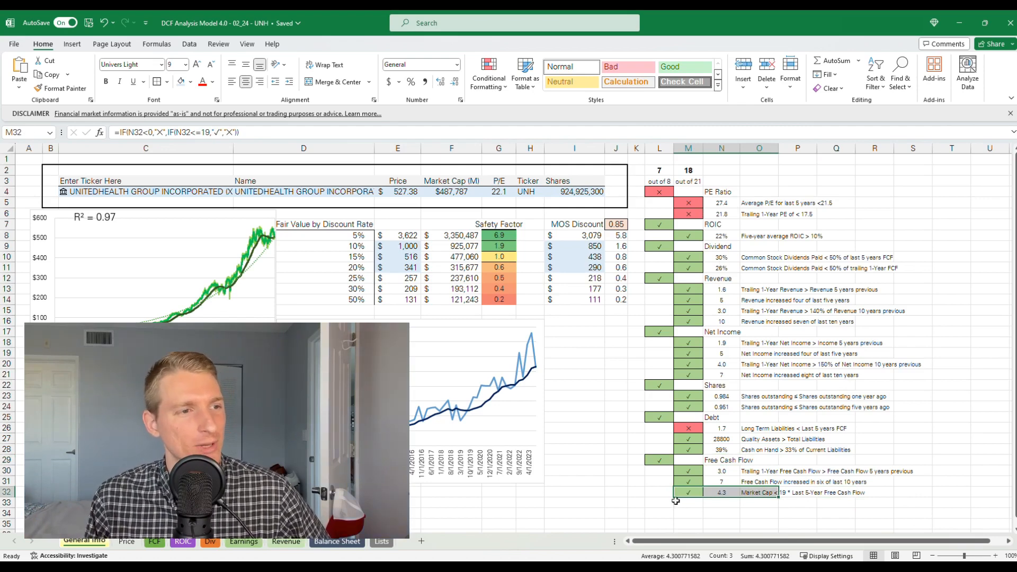
click(636, 492)
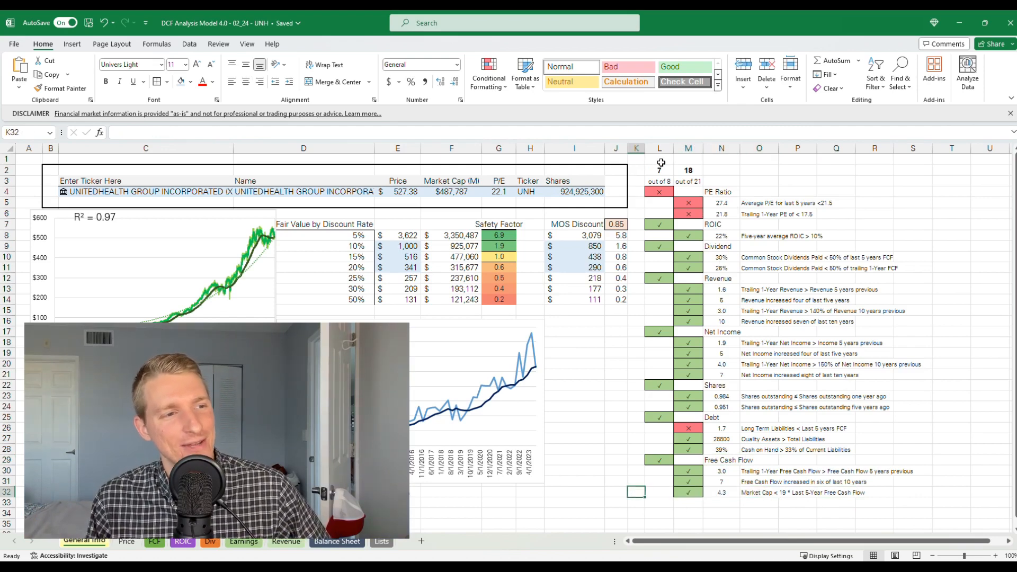
Review the category and criteria scores in columns L and M and the PE Ratio tests
drag(660, 167, 658, 495)
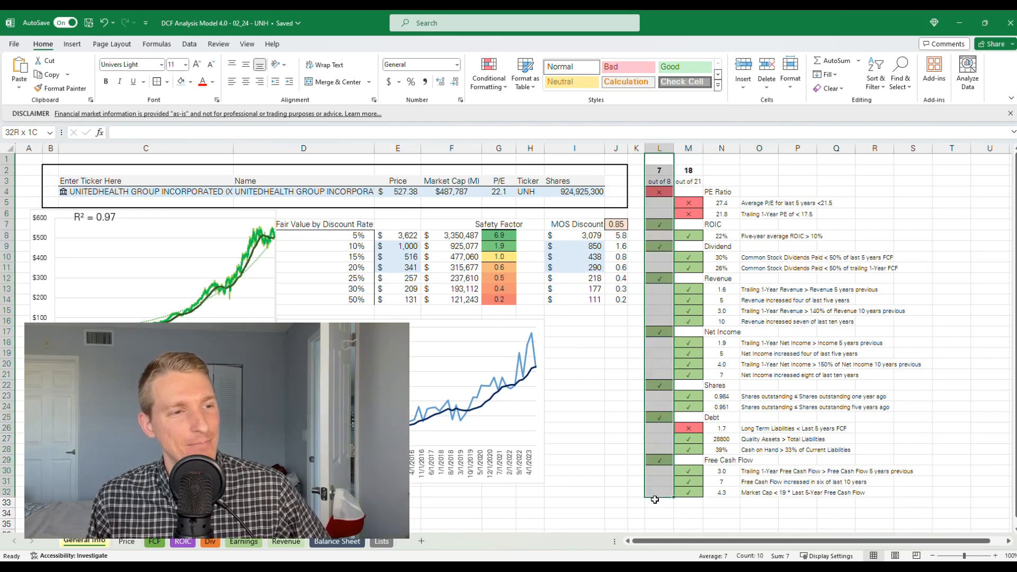
drag(688, 159, 683, 511)
click(671, 504)
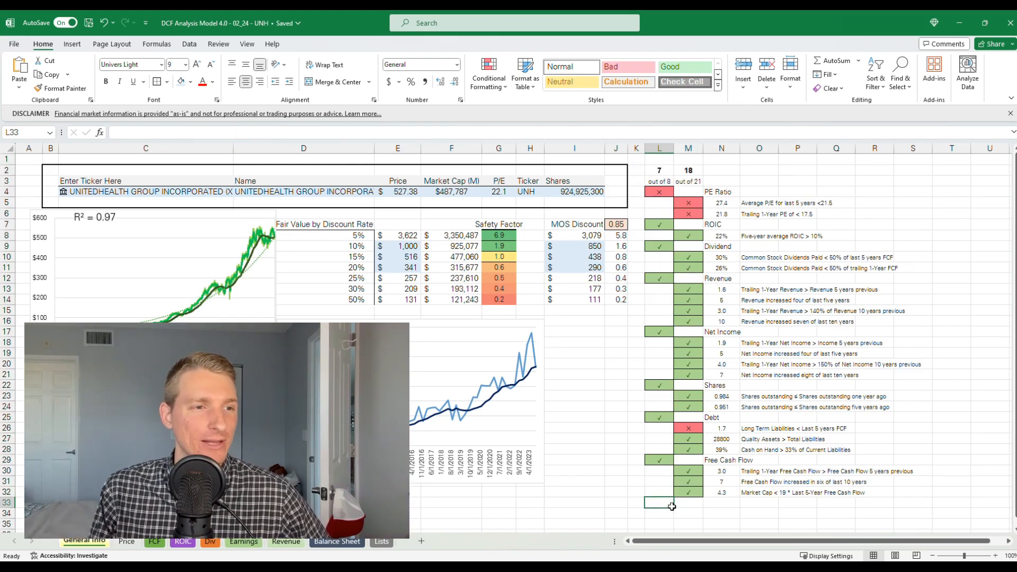
drag(758, 216, 652, 191)
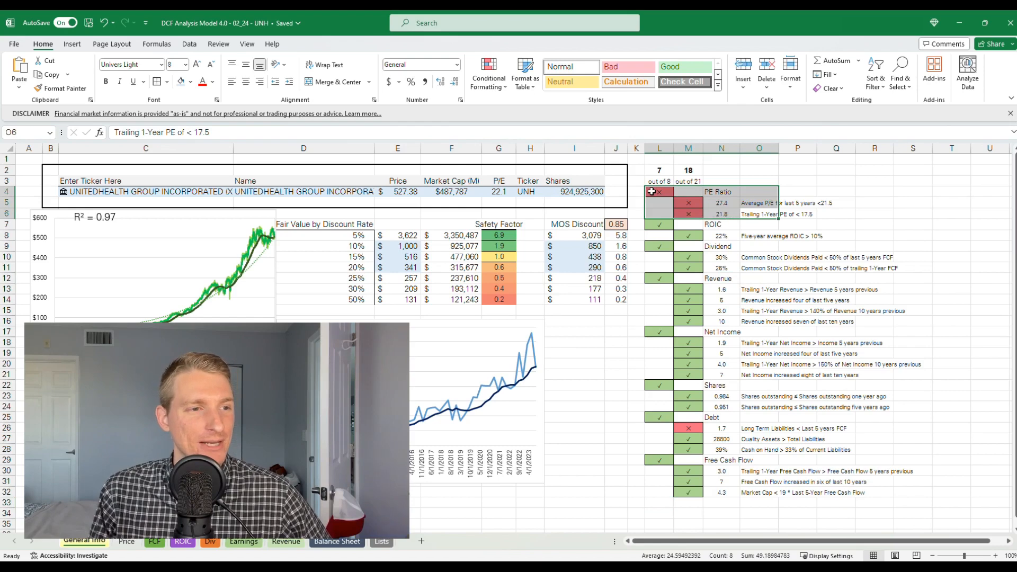
click(758, 171)
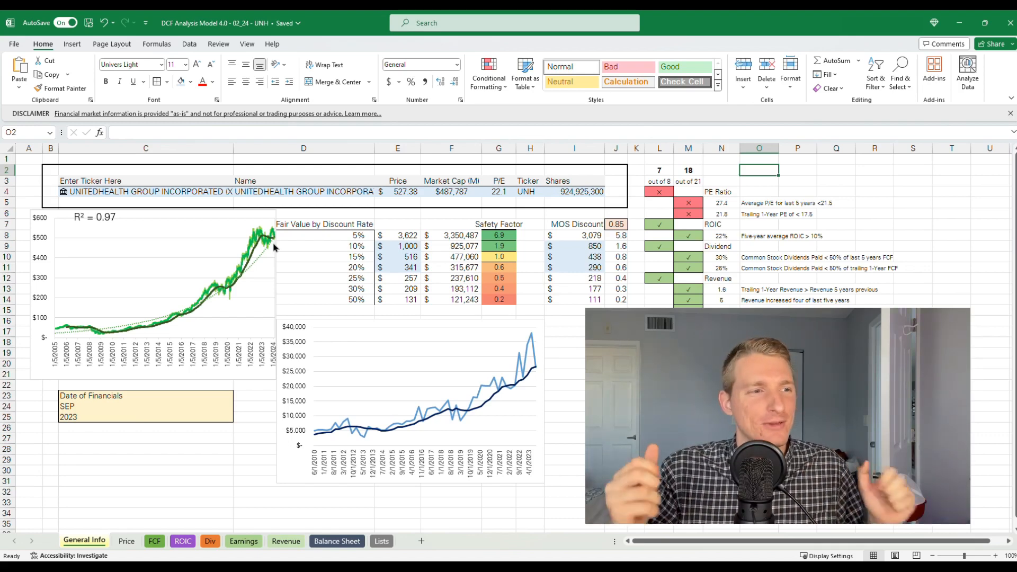
Review the MOS-discounted fair values for the 10% to 20% discount rates in I9:I11
drag(572, 250, 572, 267)
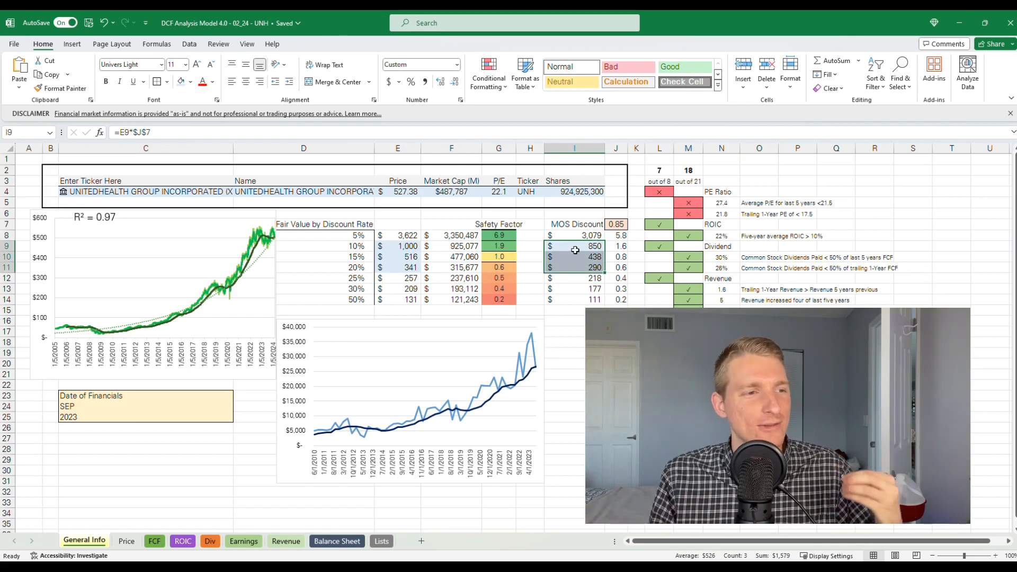
click(574, 250)
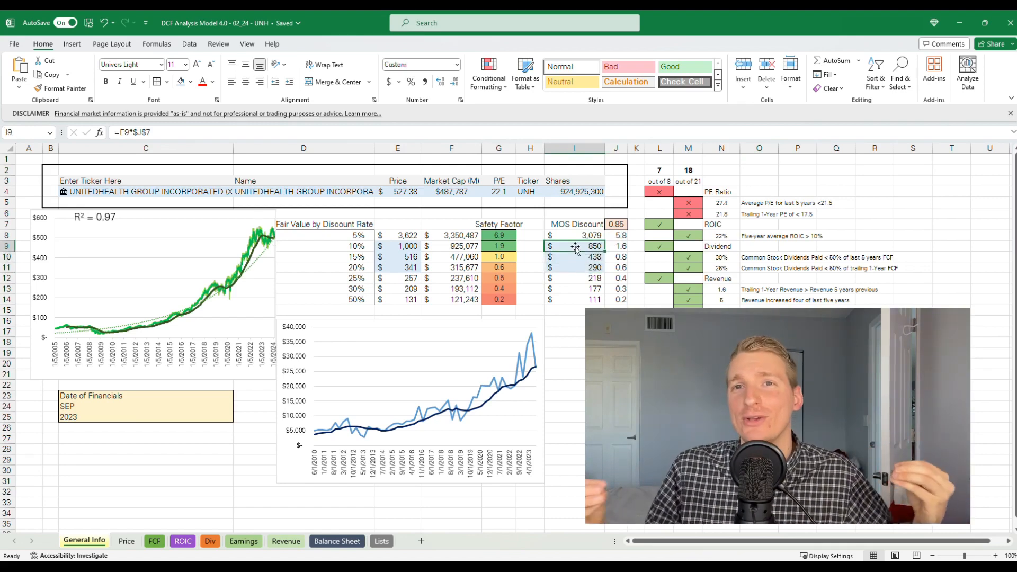